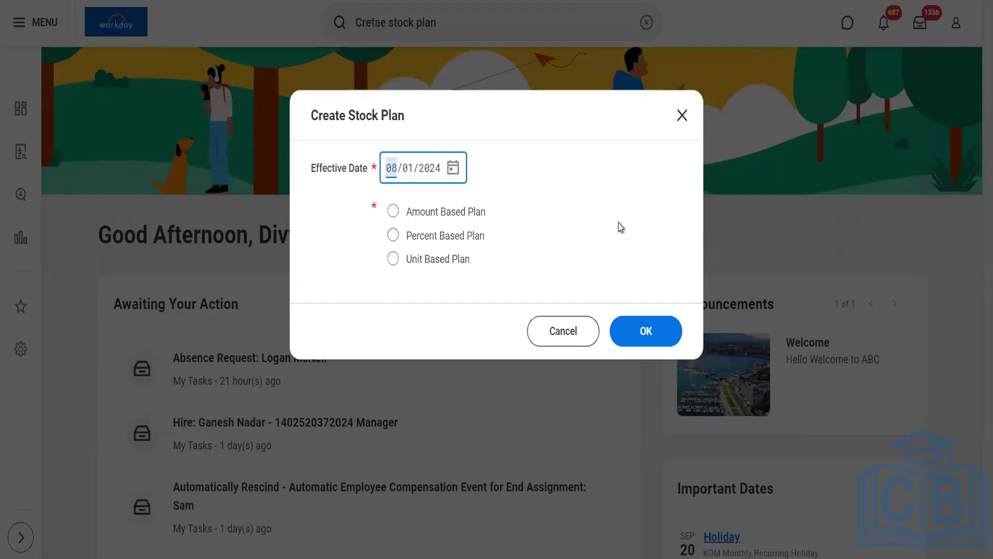
Choose Amount Based Plan as the stock plan type and open its creation form.
left_click(461, 214)
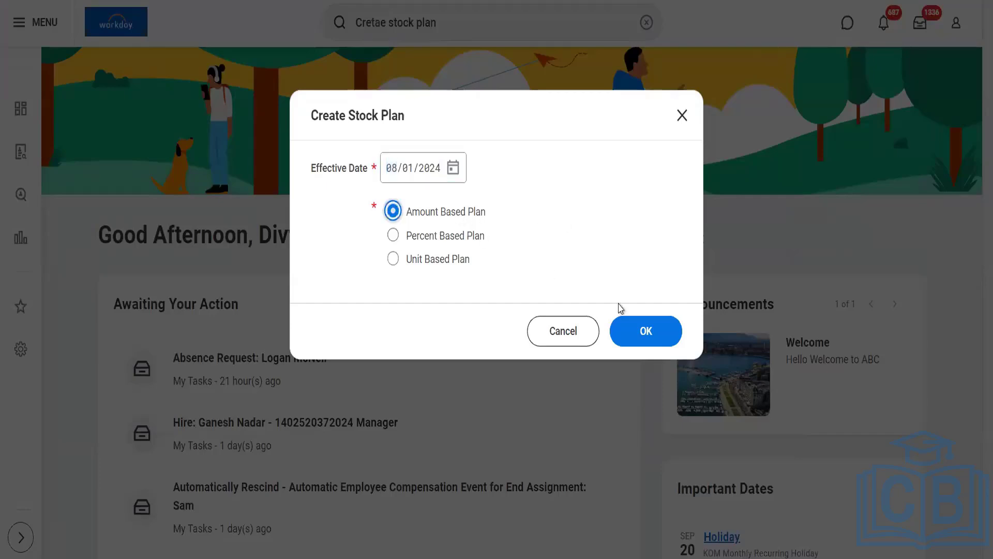
left_click(647, 330)
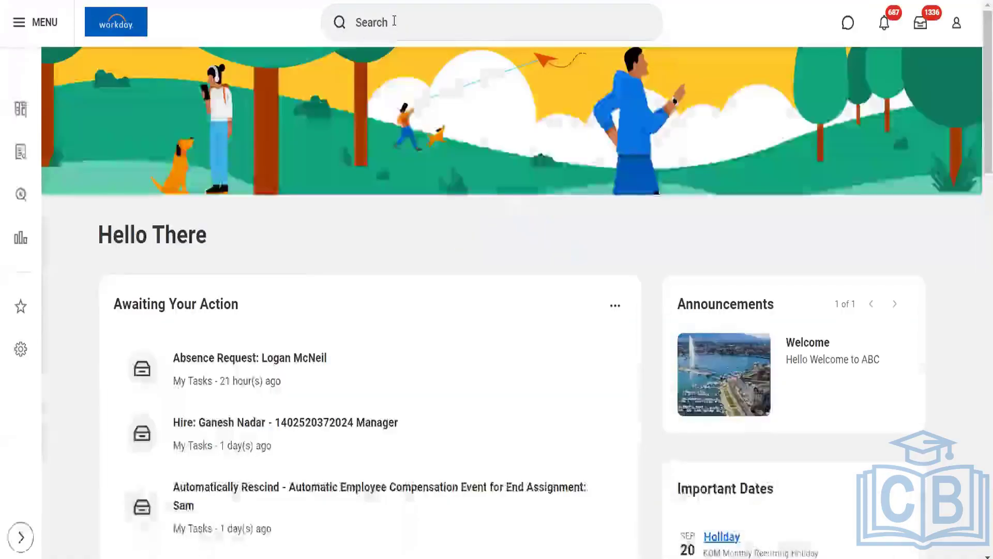
Duplicate the browser tab, search for "create stock plan" and open the Create Stock Plan task.
left_click(377, 26)
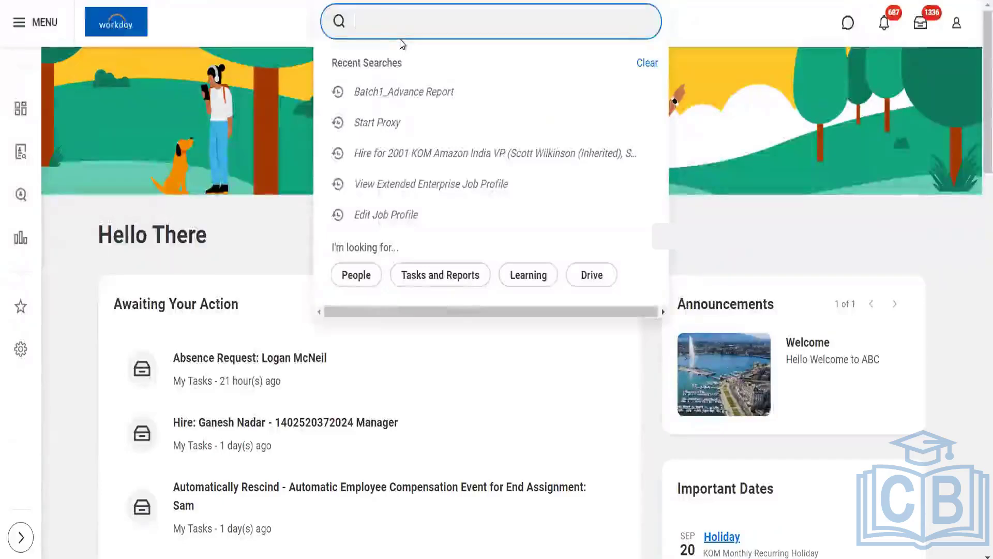
type("crea")
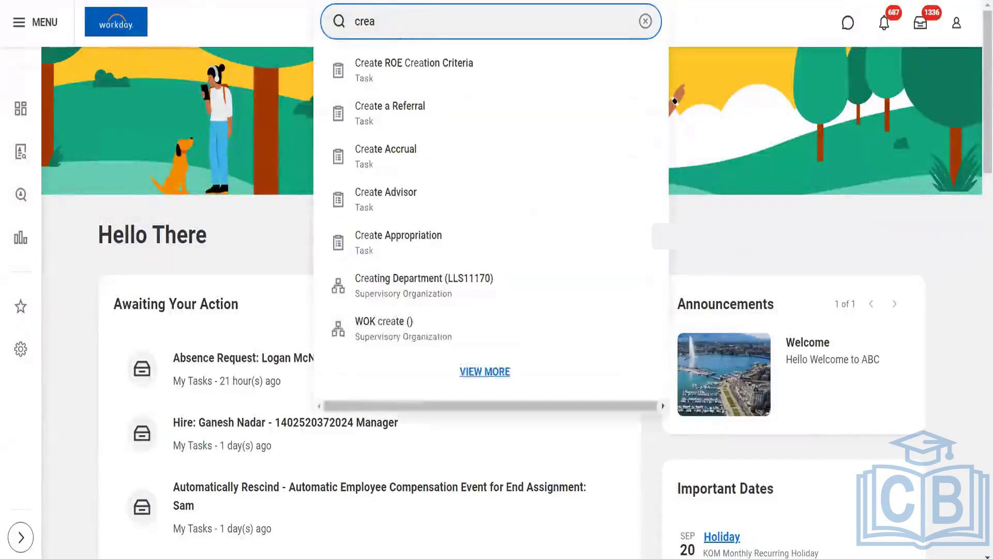
right_click(267, 1)
left_click(314, 89)
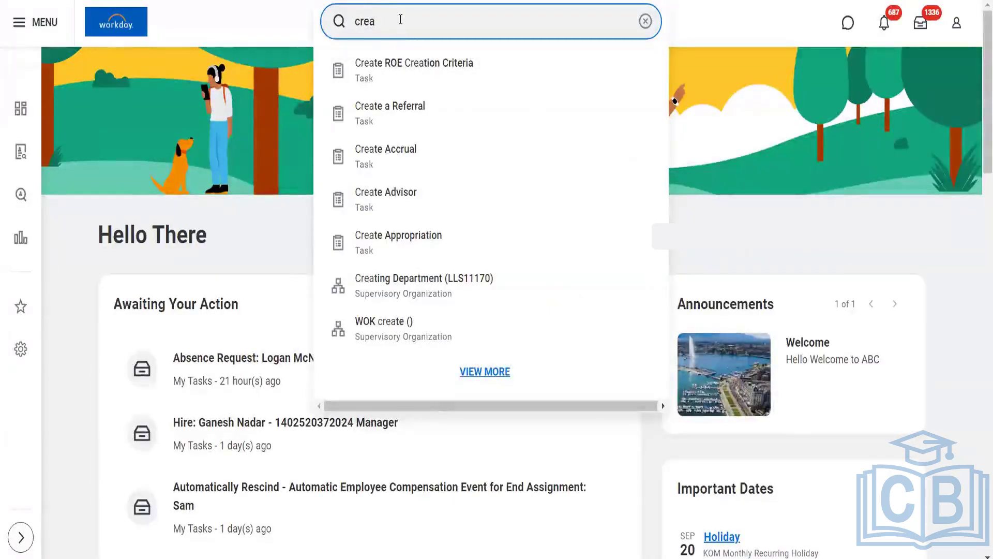
type("te stc")
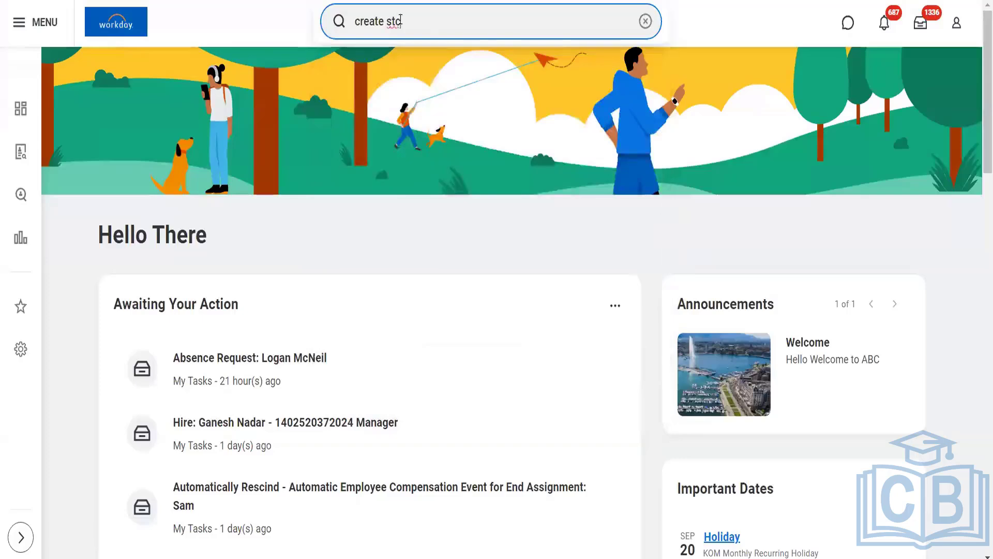
key("BackSpace")
type("ock plan")
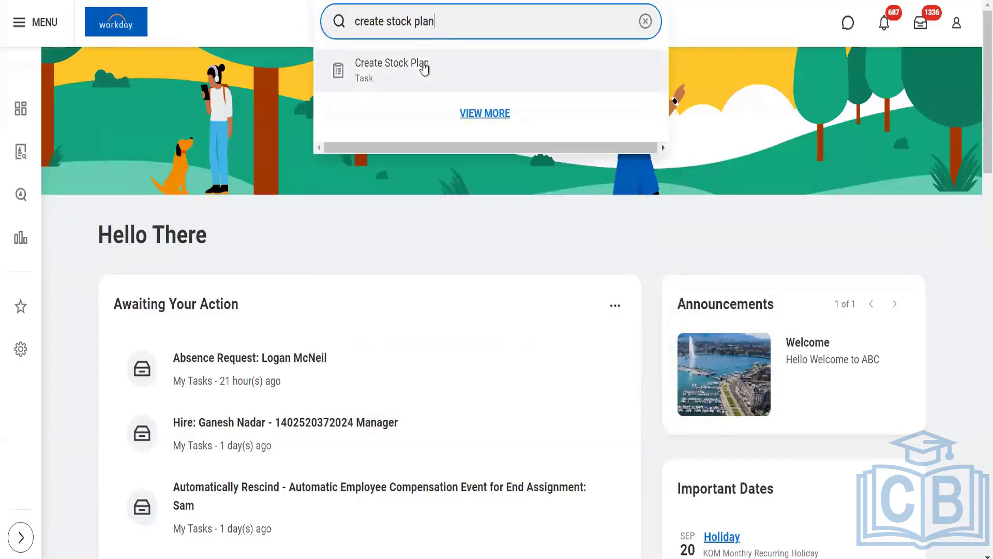
left_click(424, 67)
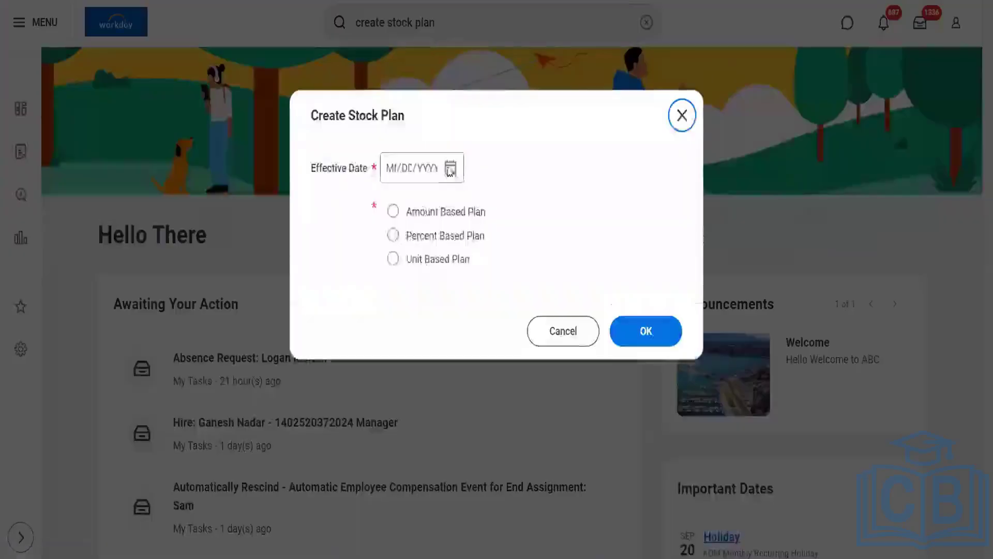
Set the effective date to 08/28/2024, choose Percent Based Plan and open its creation form.
left_click(449, 168)
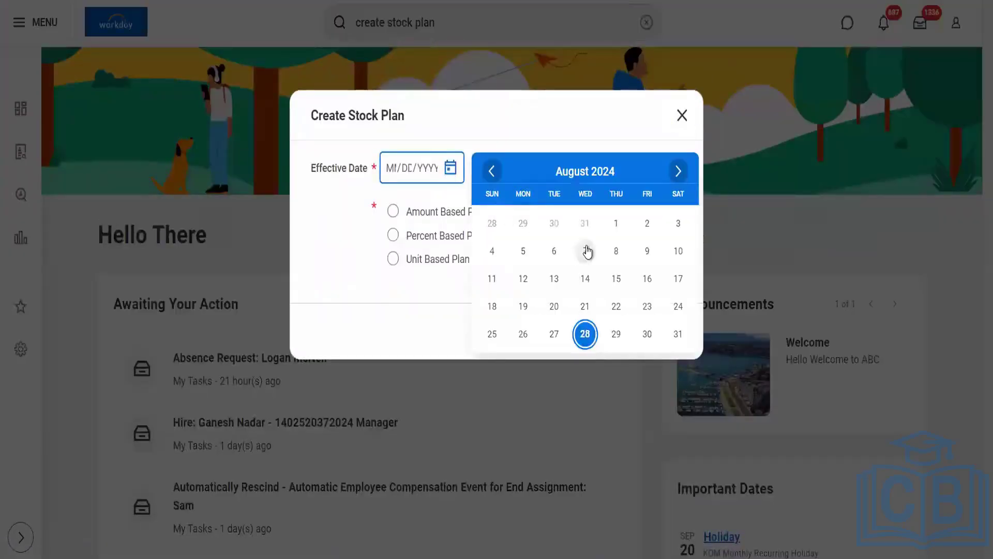
left_click(584, 336)
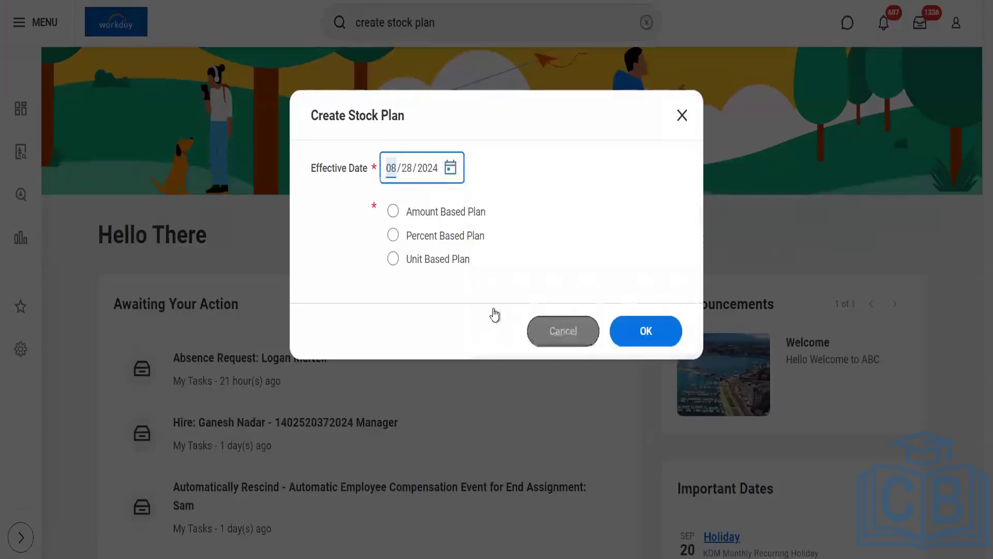
left_click(419, 238)
left_click(626, 329)
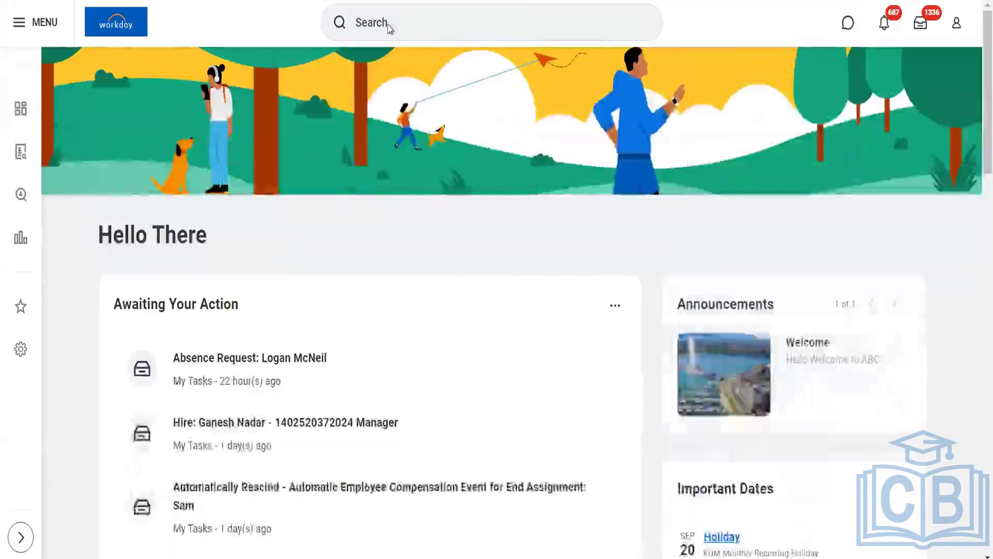
In another tab, open a Create Stock Plan form for a Unit Based Plan with effective date 08/28/2024.
left_click(389, 25)
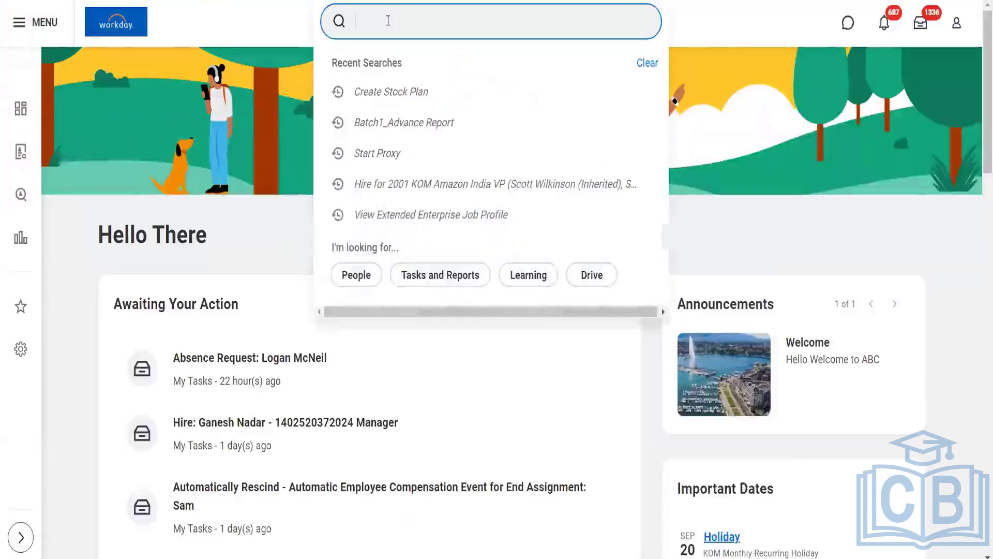
left_click(409, 92)
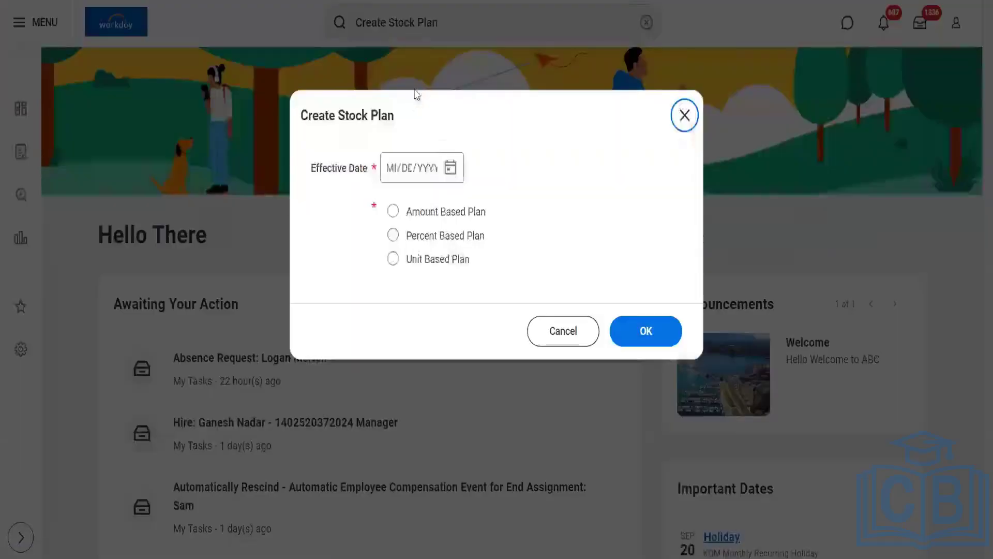
left_click(451, 169)
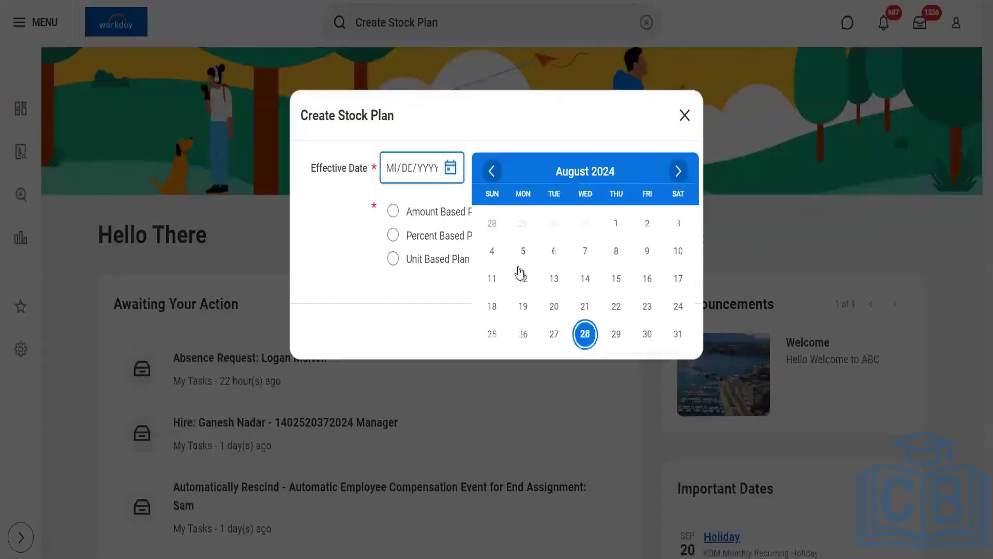
left_click(584, 342)
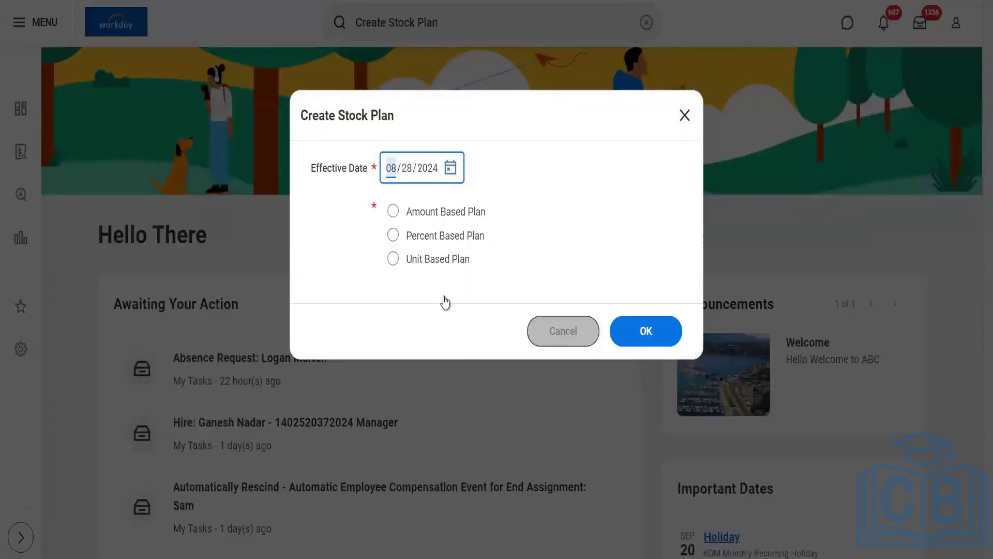
left_click(393, 259)
left_click(626, 326)
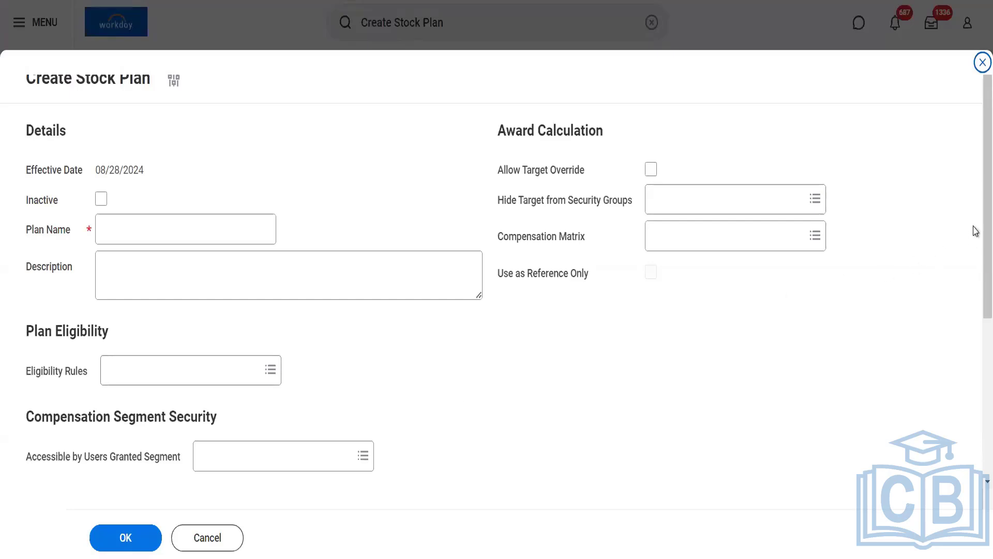
Compare the unit-based and amount-based stock plan forms, including the Stock Plan Defaults table.
scroll(975, 326, "down", 5)
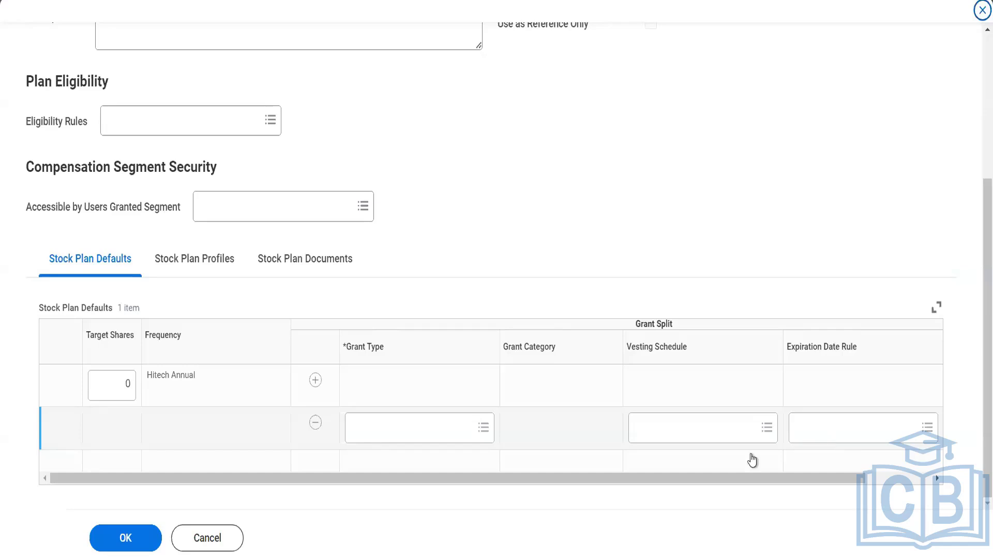
scroll(368, 245, "up", 6)
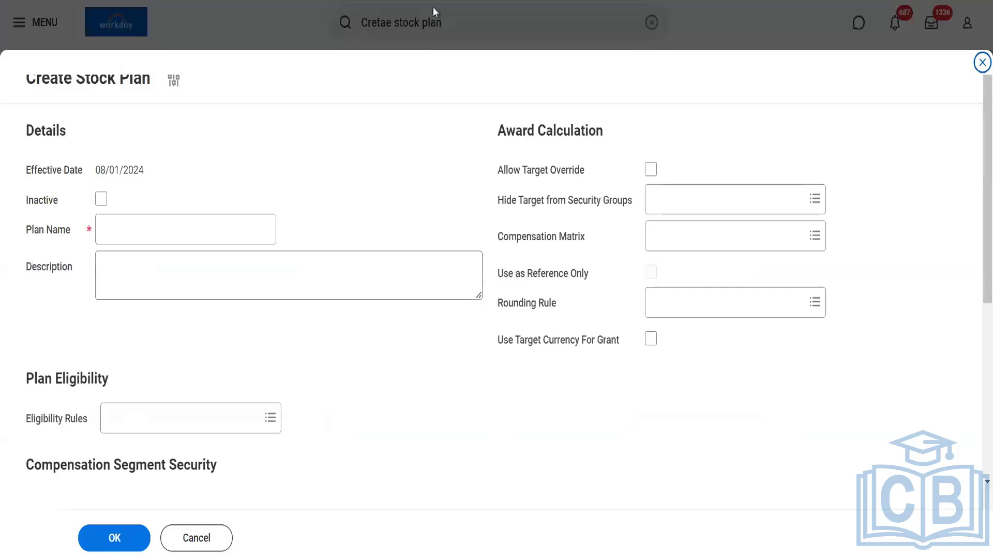
scroll(491, 290, "down", 6)
Duplicate the browser tab, dismiss its Create Stock Plan dialog and open the Edit Stock Plan task through a search.
right_click(414, 0)
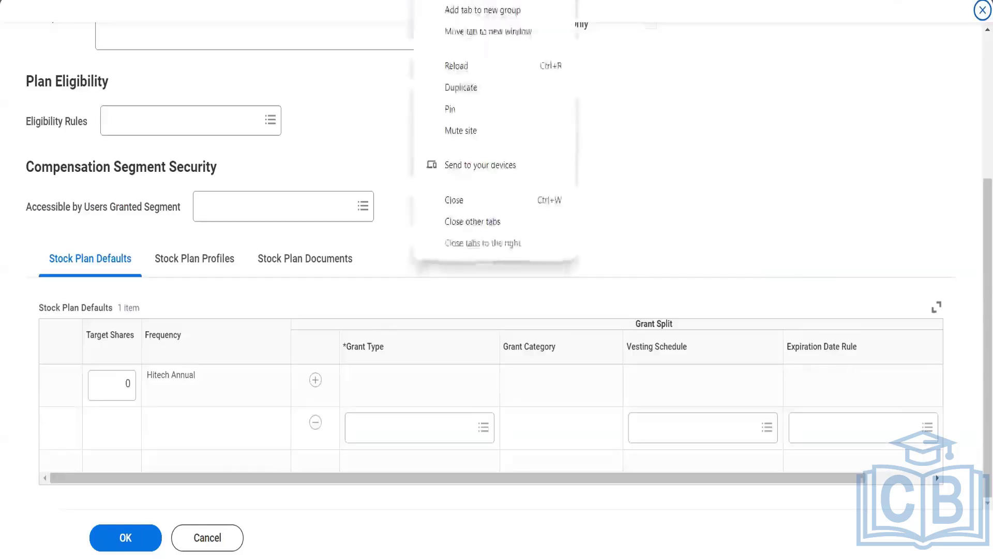
left_click(468, 95)
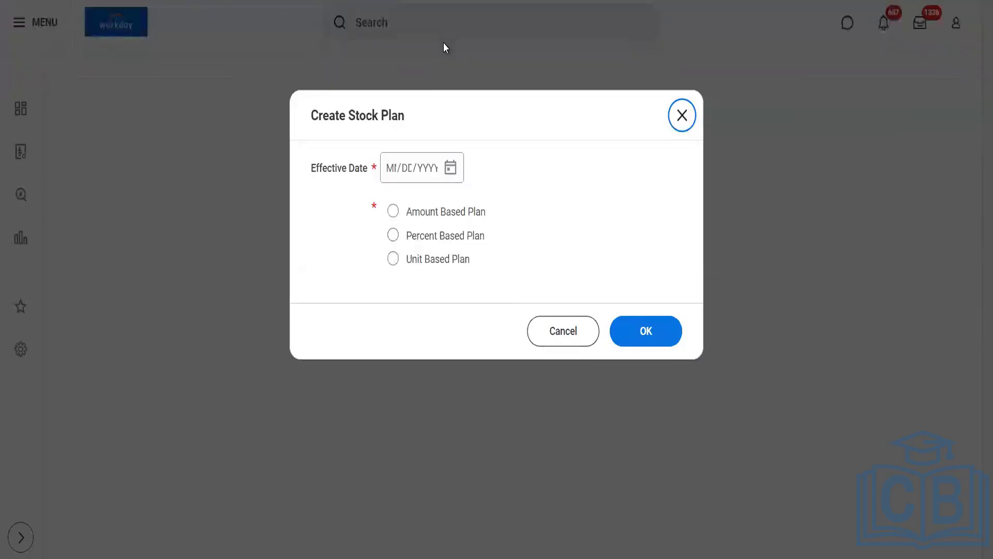
left_click(562, 331)
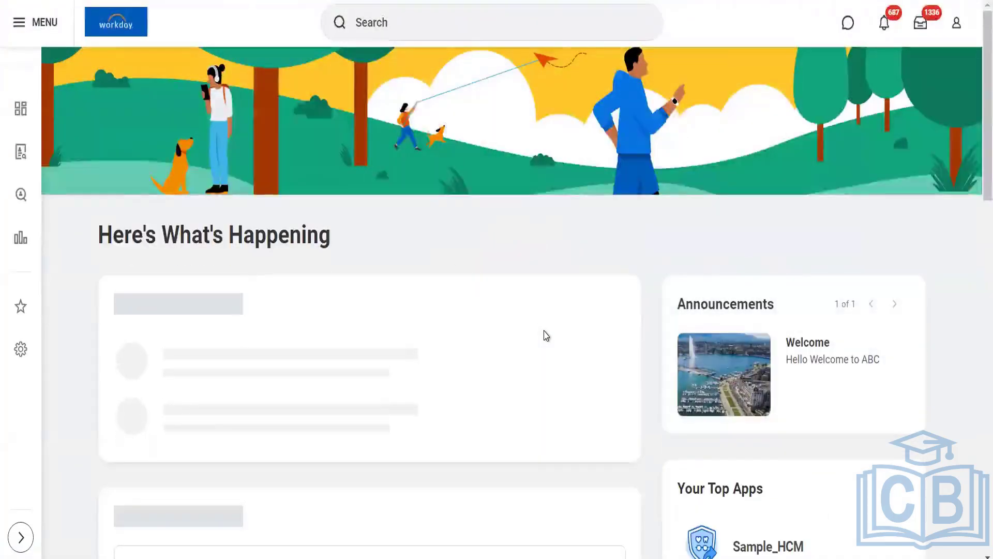
left_click(430, 23)
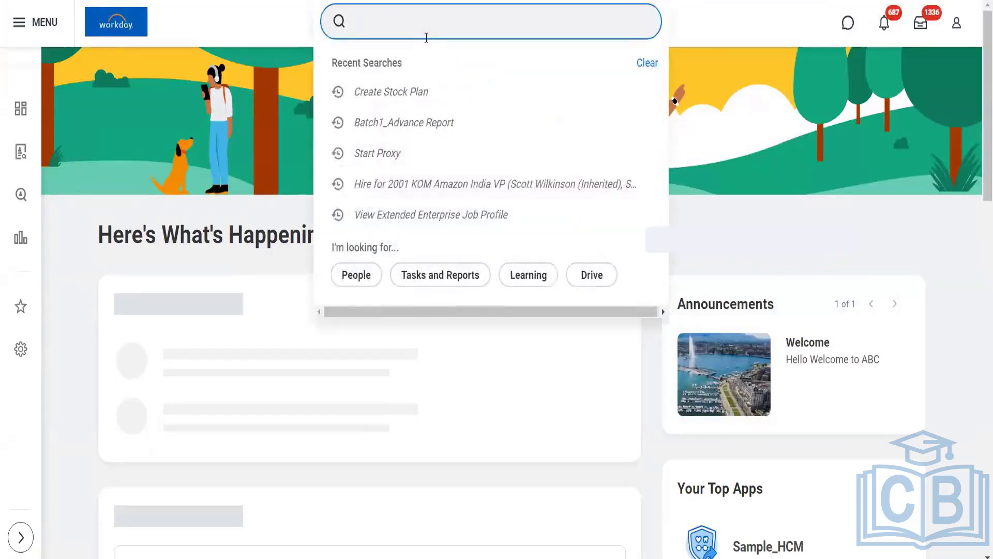
type("edit stock")
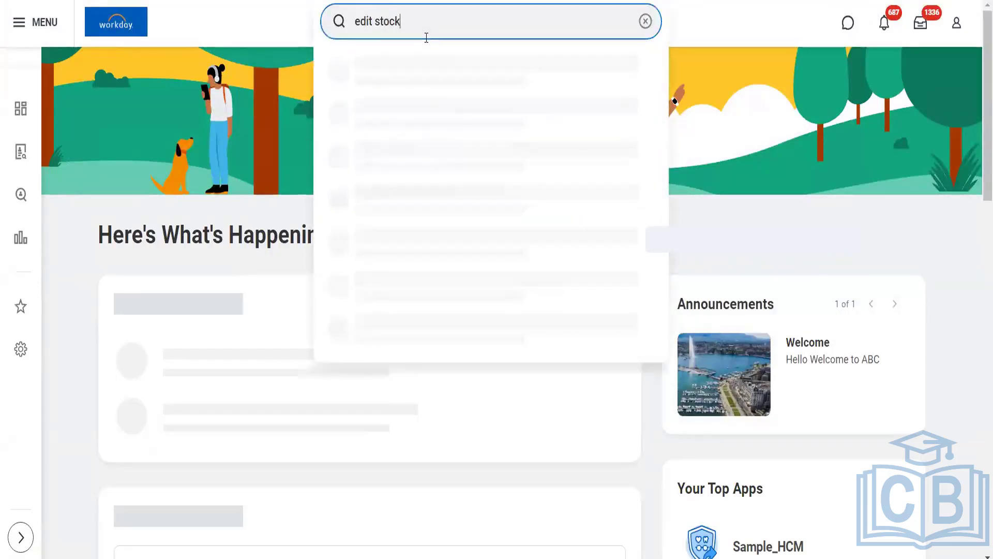
type(" plan")
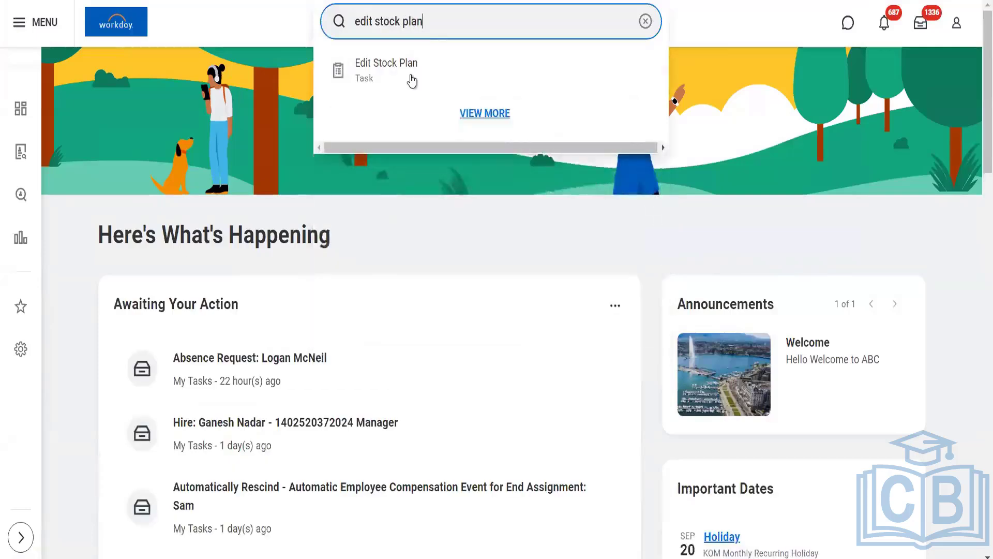
left_click(411, 81)
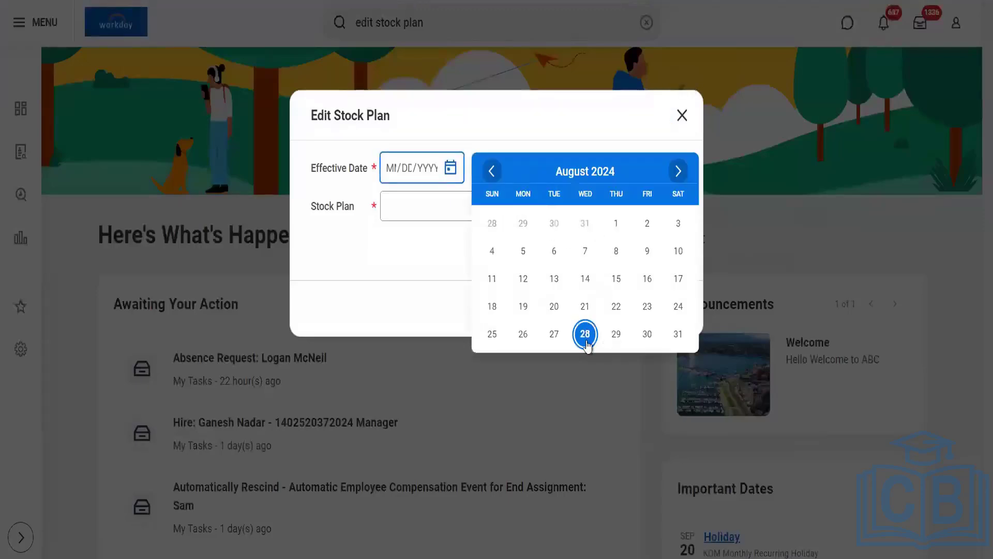
Open the amount-based plan Equity for editing with effective date 08/01/2024.
left_click(616, 223)
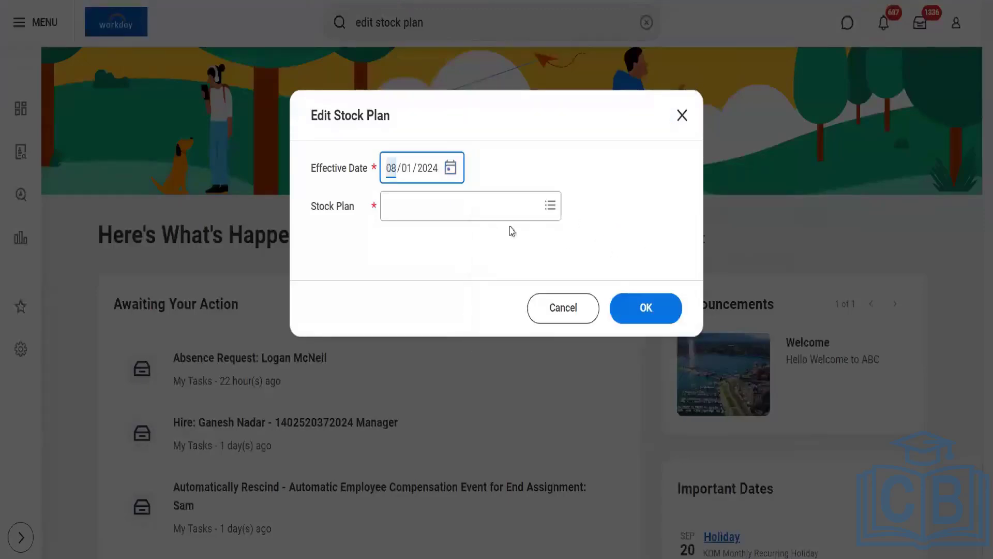
left_click(475, 209)
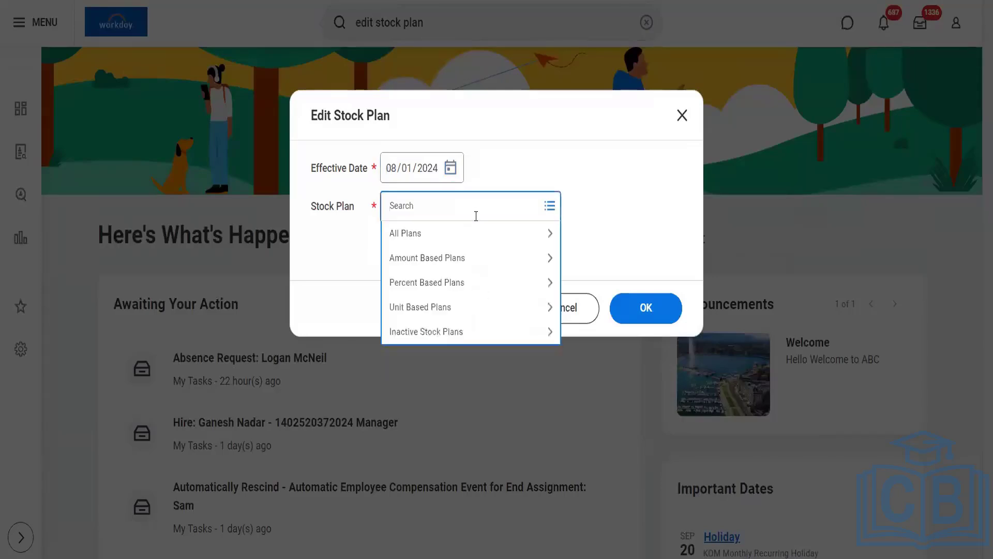
left_click(460, 268)
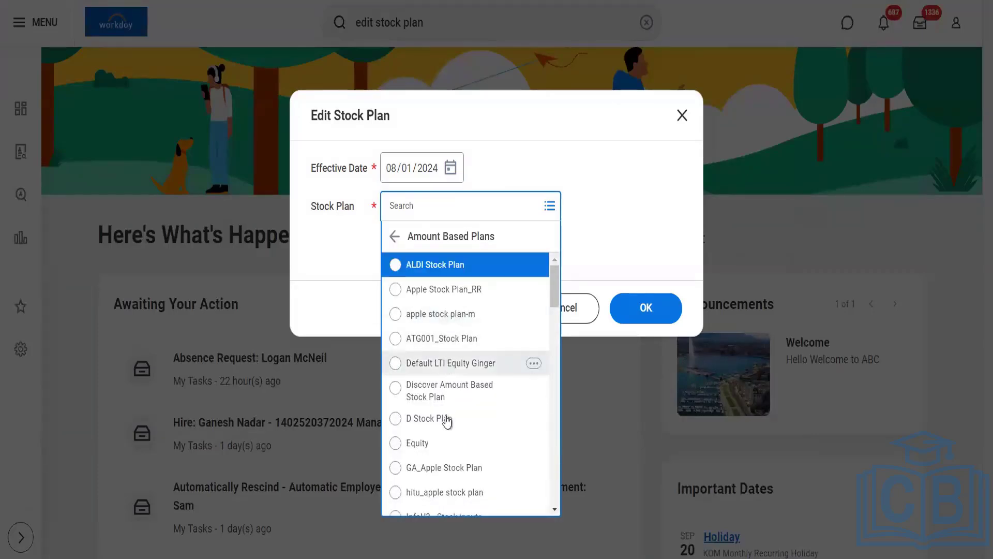
left_click(438, 452)
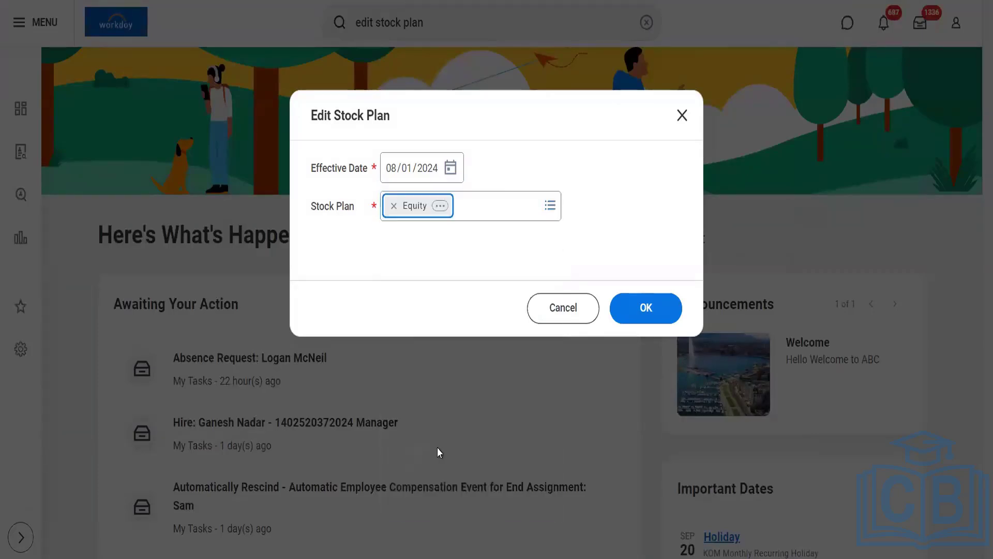
left_click(645, 308)
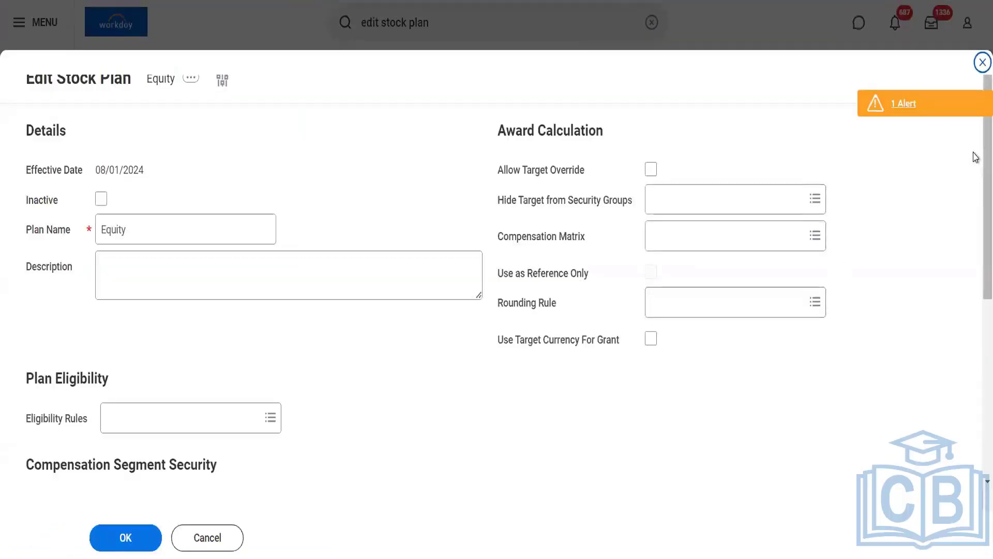
In the Equity plan's Stock Plan Defaults, set the RSU grant split's expiration date rule to 7 Years from Grant Date.
scroll(976, 239, "down", 6)
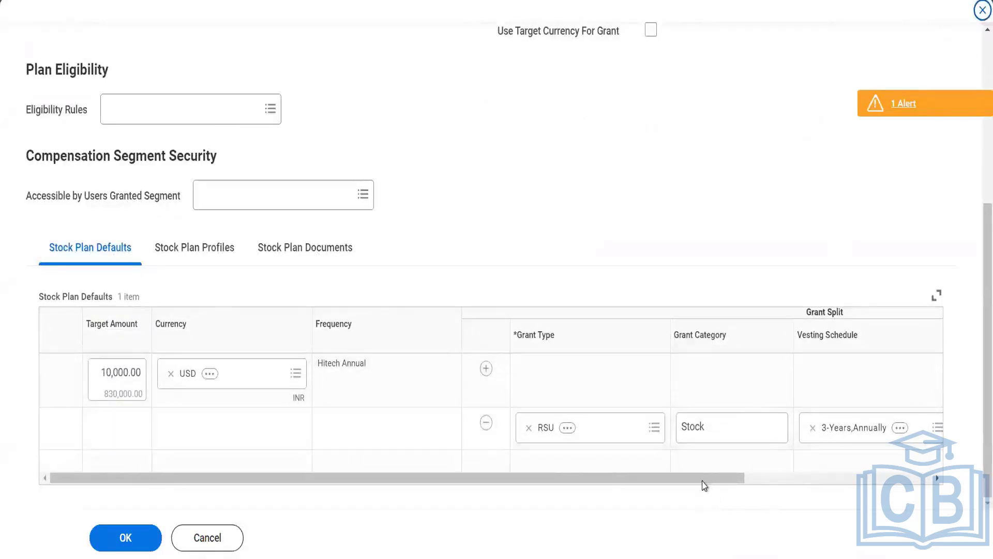
left_click_drag(702, 481, 616, 501)
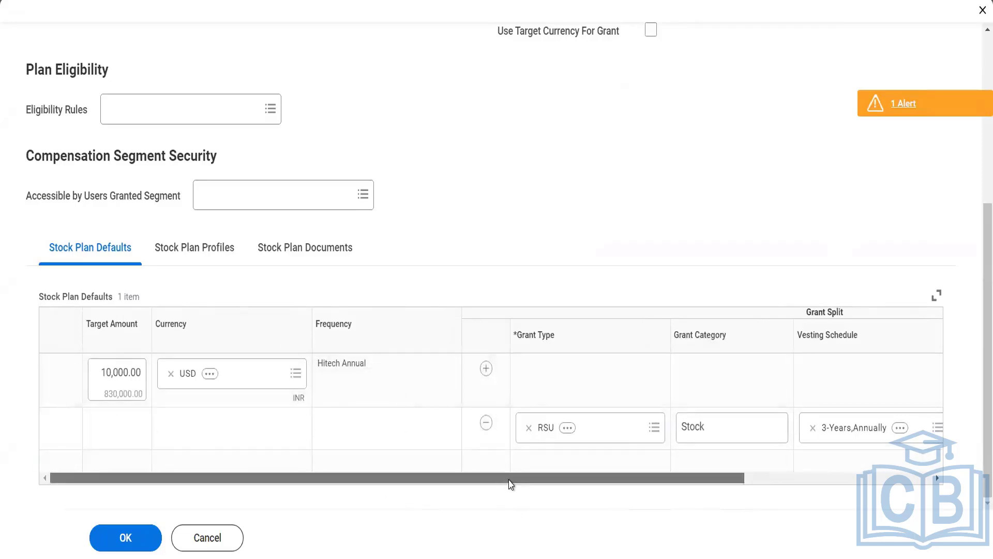
left_click_drag(510, 483, 816, 476)
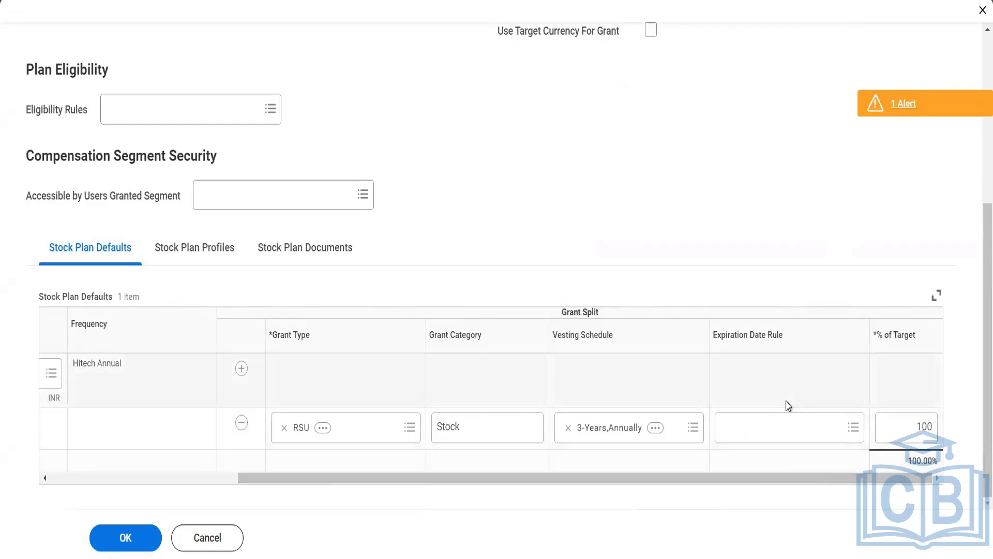
left_click(738, 434)
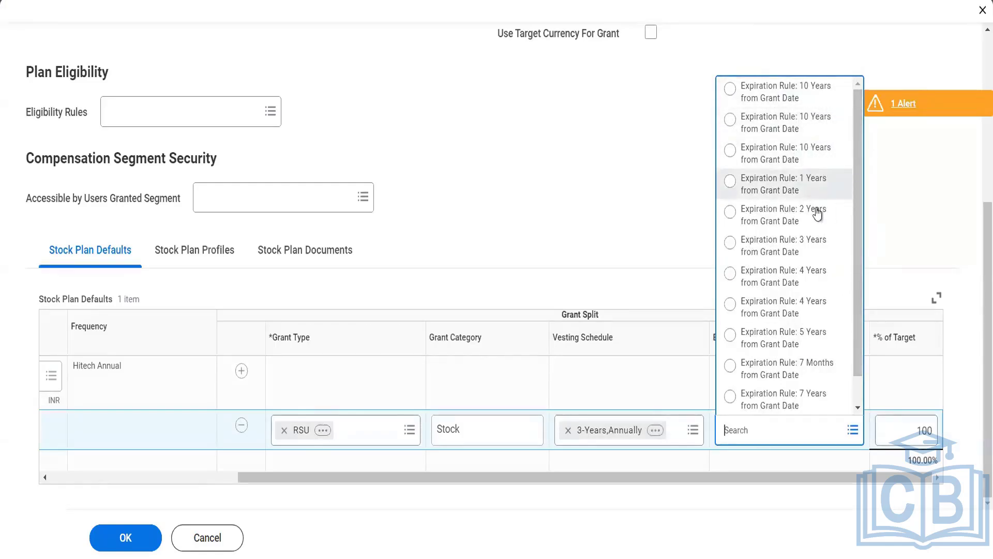
scroll(859, 207, "down", 1)
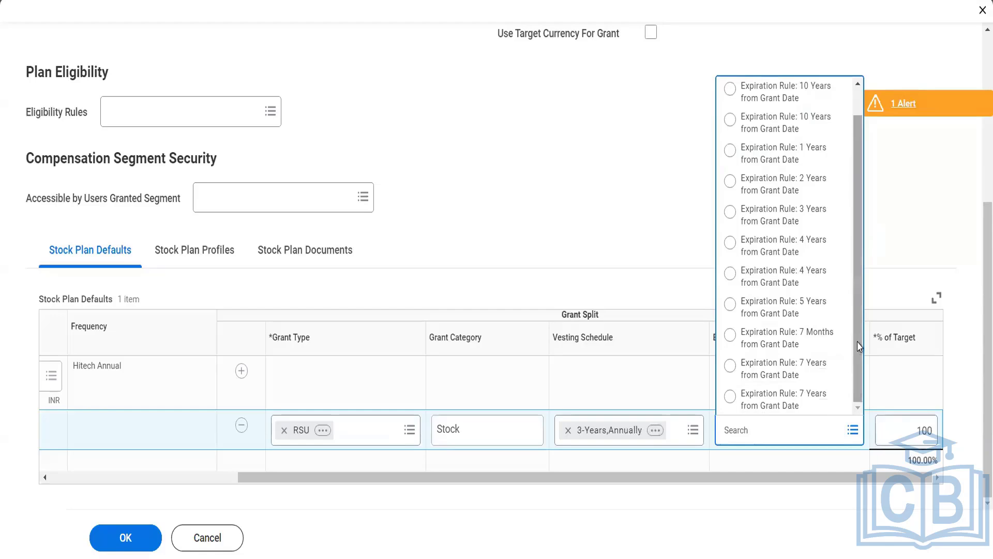
left_click(731, 368)
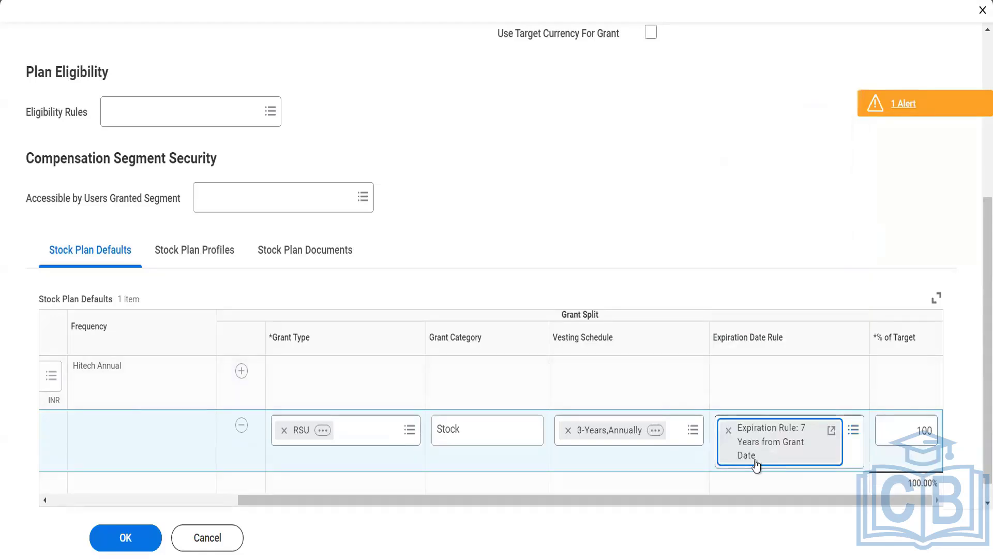
Open the details of the selected expiration date rule and remove the rule from the RSU grant split.
left_click(831, 433)
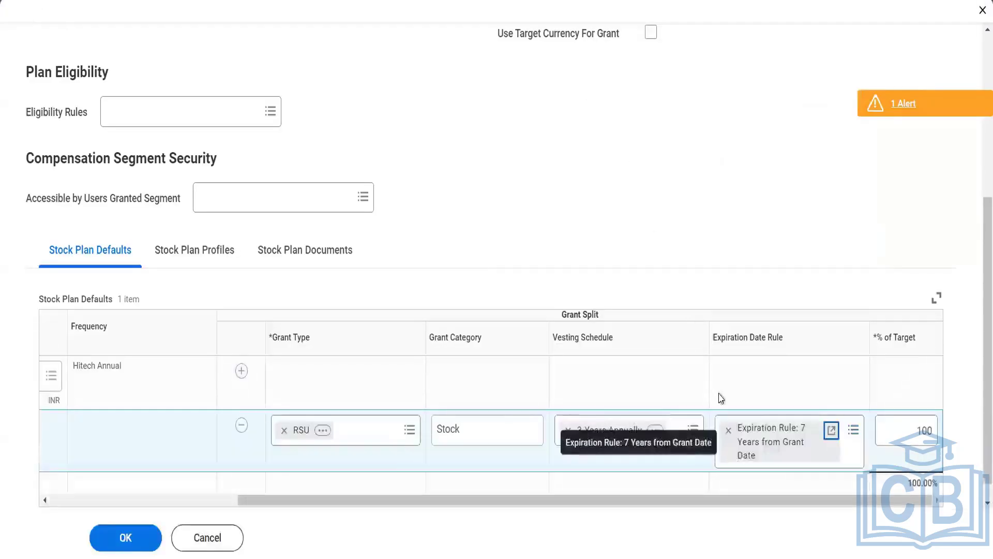
left_click(729, 430)
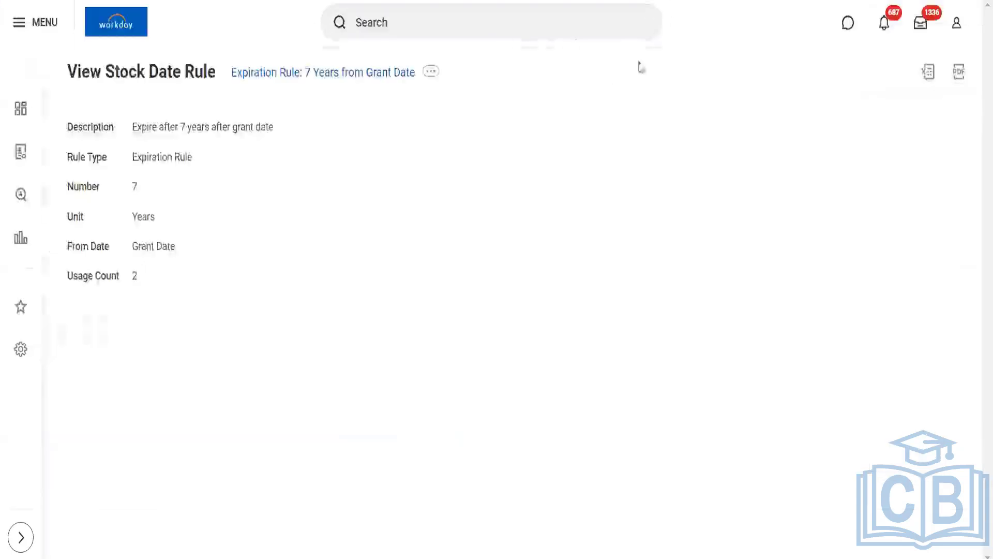
left_click(529, 30)
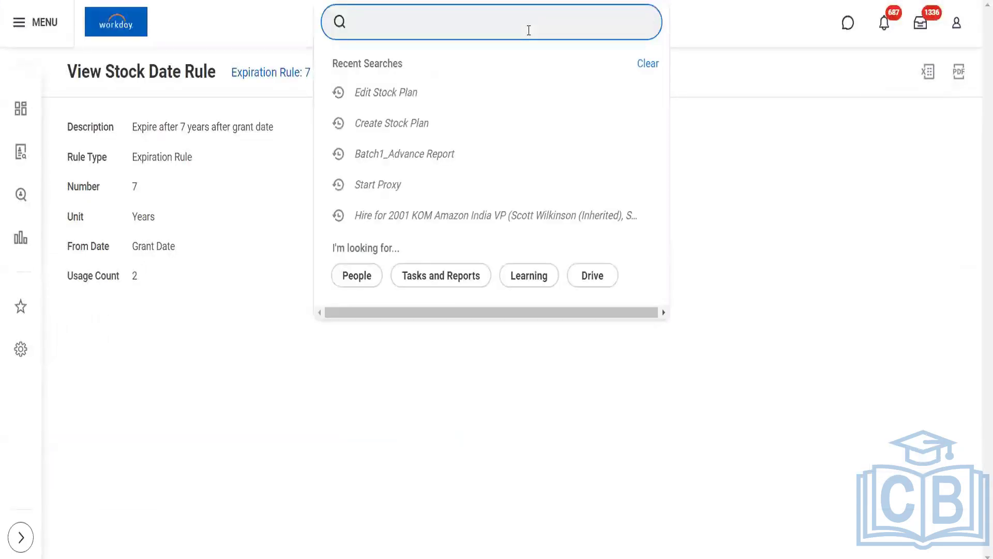
type("bp: mert")
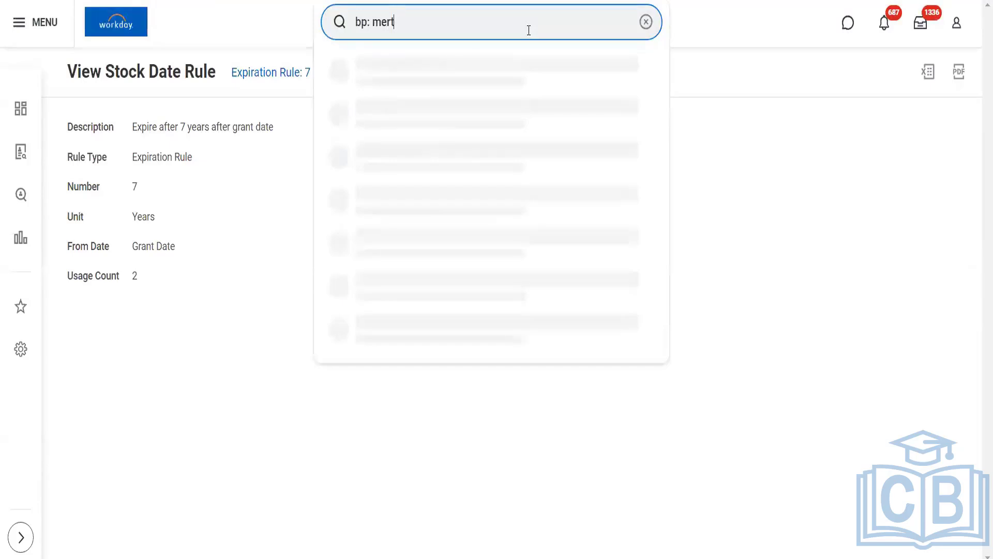
type("it")
key("BackSpace")
key("BackSpace")
key("BackSpace")
type("it")
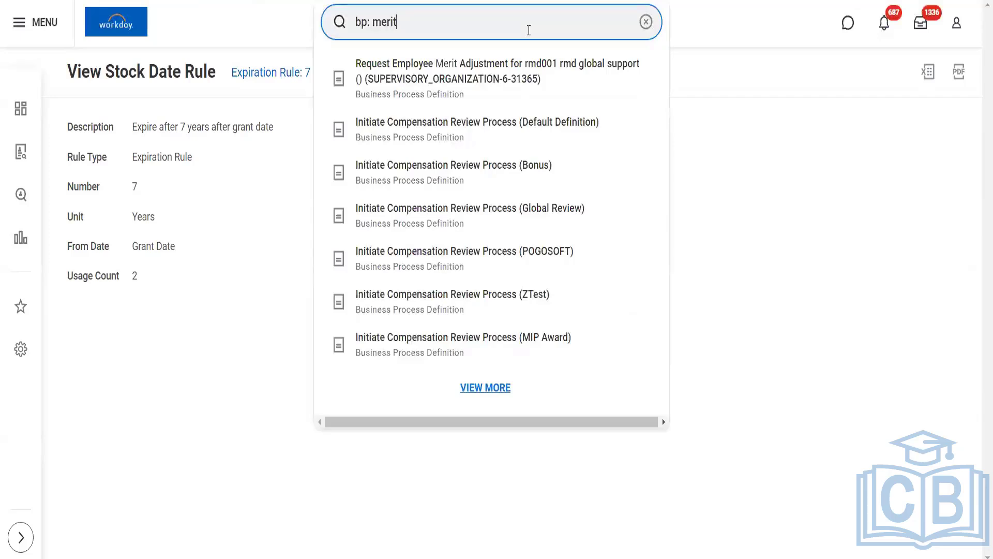
left_click(647, 22)
left_click(727, 39)
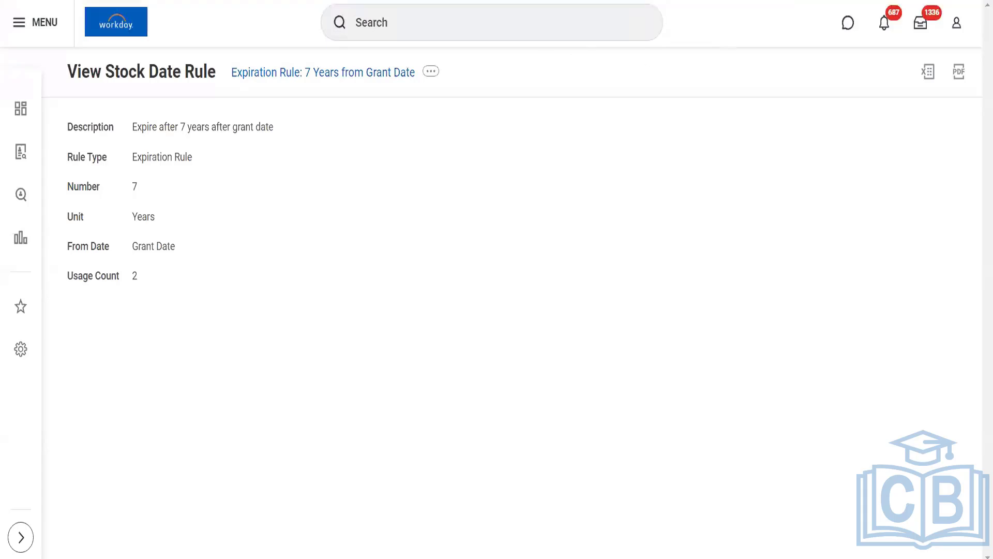
Search for "bp: compensation review" and open the Initiate Compensation Review Process (Default Definition) business process.
left_click(537, 30)
type("b")
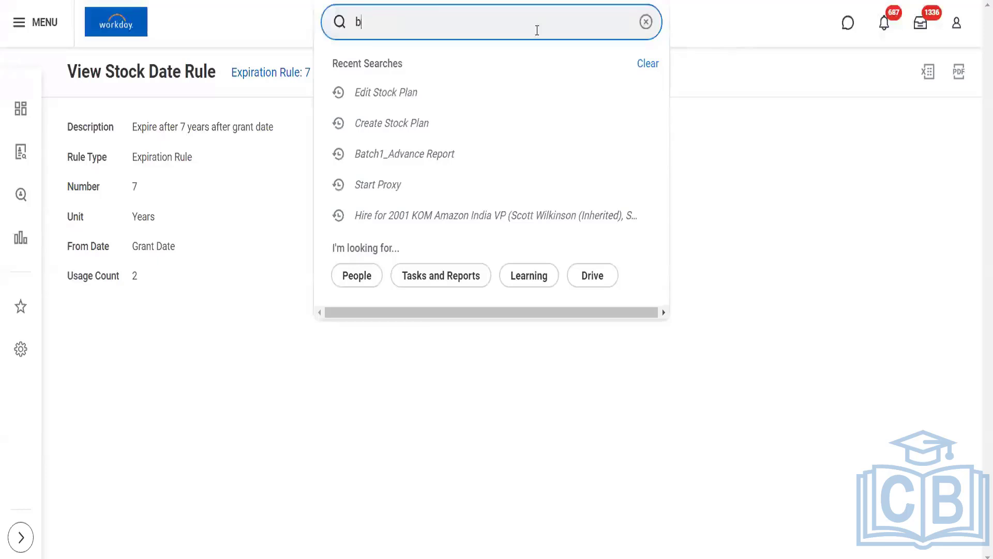
type("p: business")
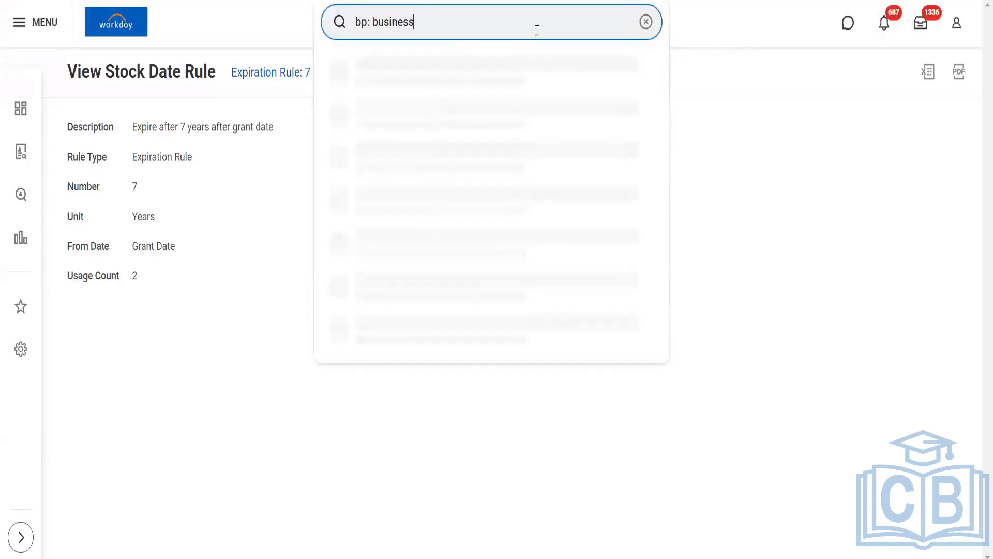
key("BackSpace")
key("BackSpace")
key("BackSpace")
key("BackSpace")
key("BackSpace")
key("BackSpace")
key("BackSpace")
key("BackSpace")
type("compensatio")
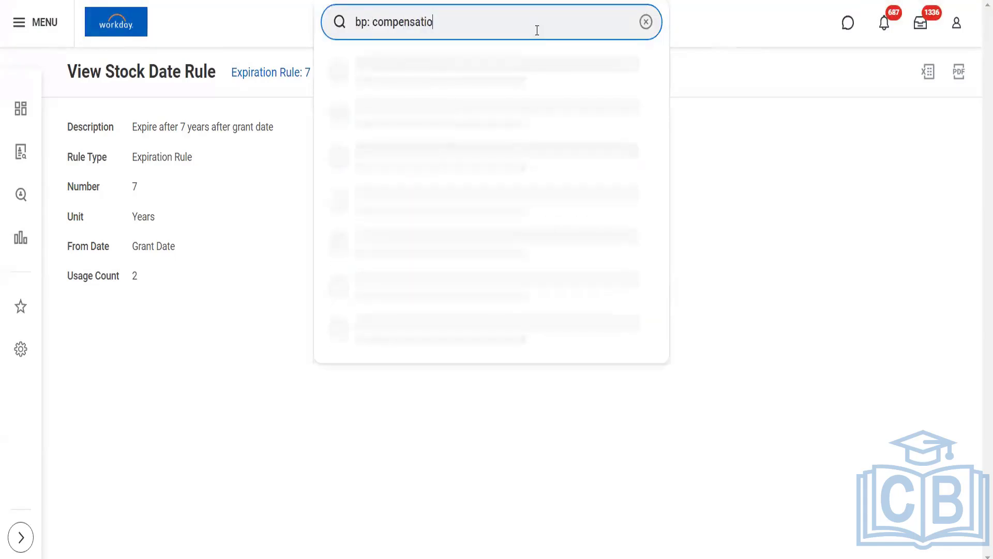
type("n review")
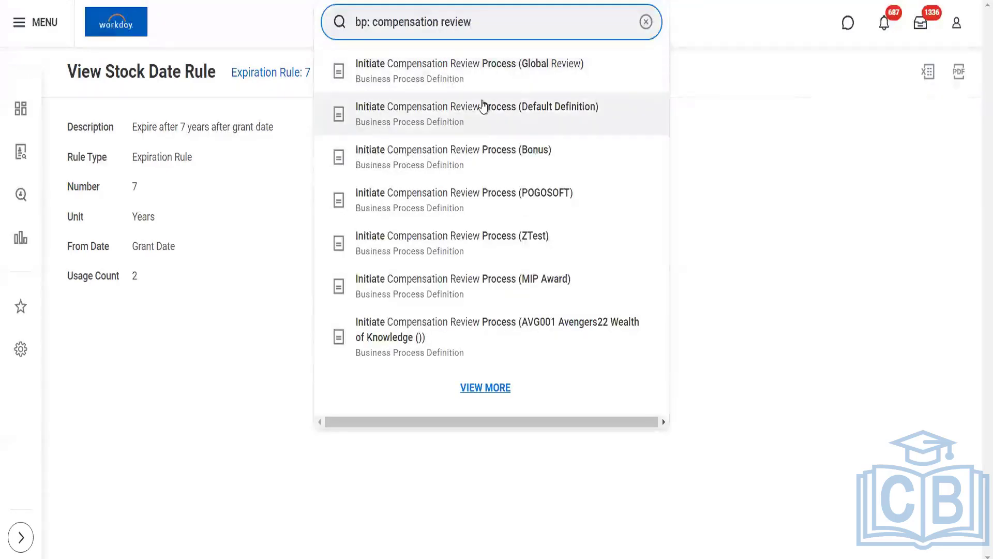
left_click(484, 106)
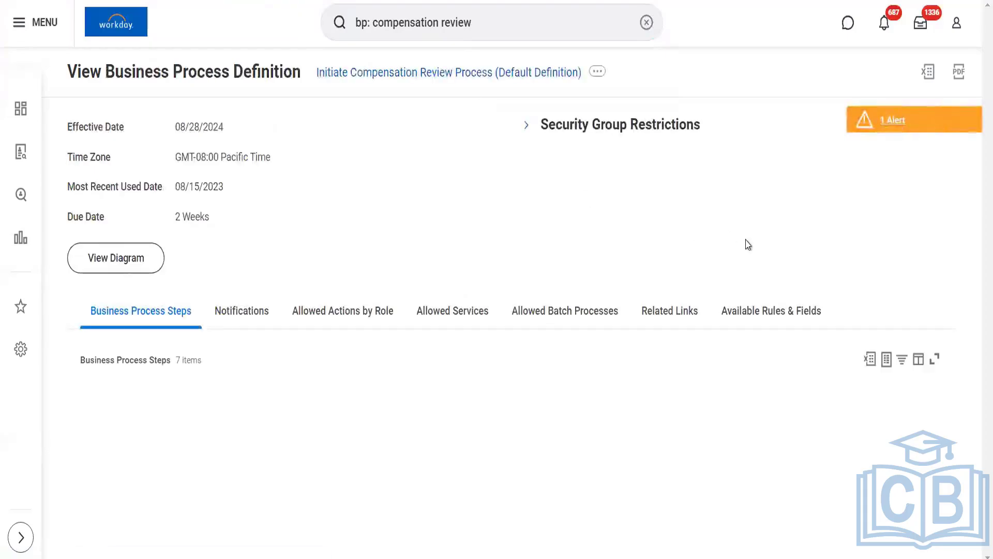
Review the business process steps of the Initiate Compensation Review Process default definition, including their types and assigned groups.
scroll(976, 248, "down", 1)
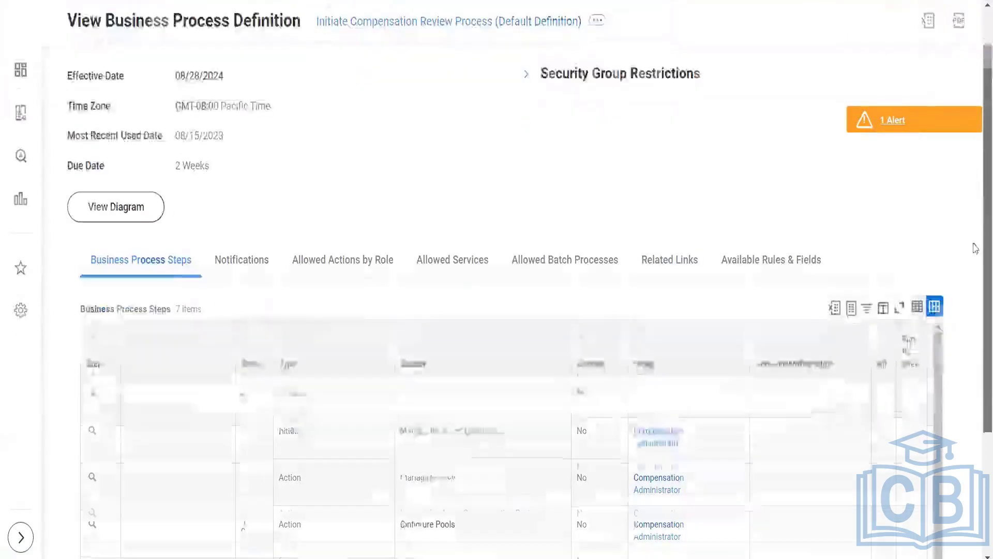
scroll(976, 248, "down", 3)
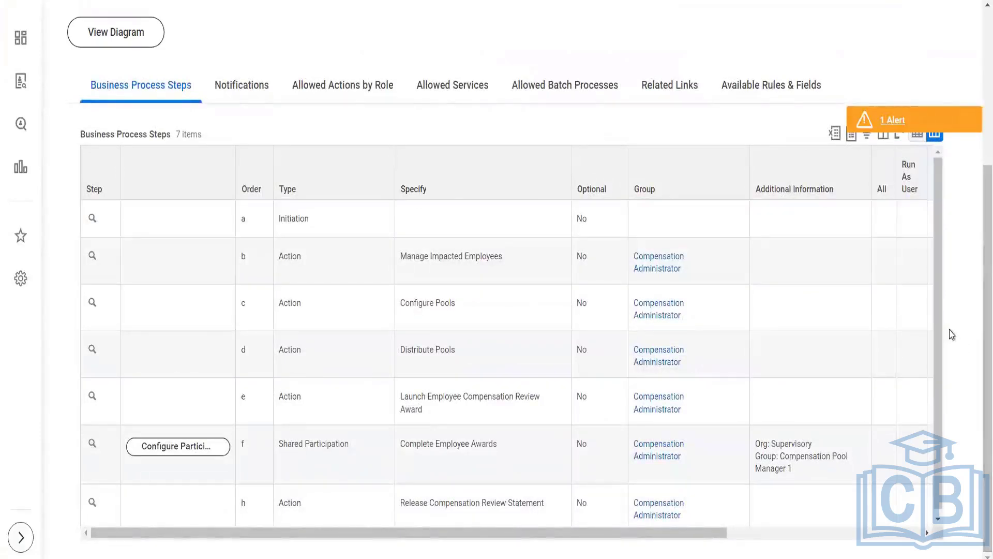
left_click_drag(939, 339, 940, 351)
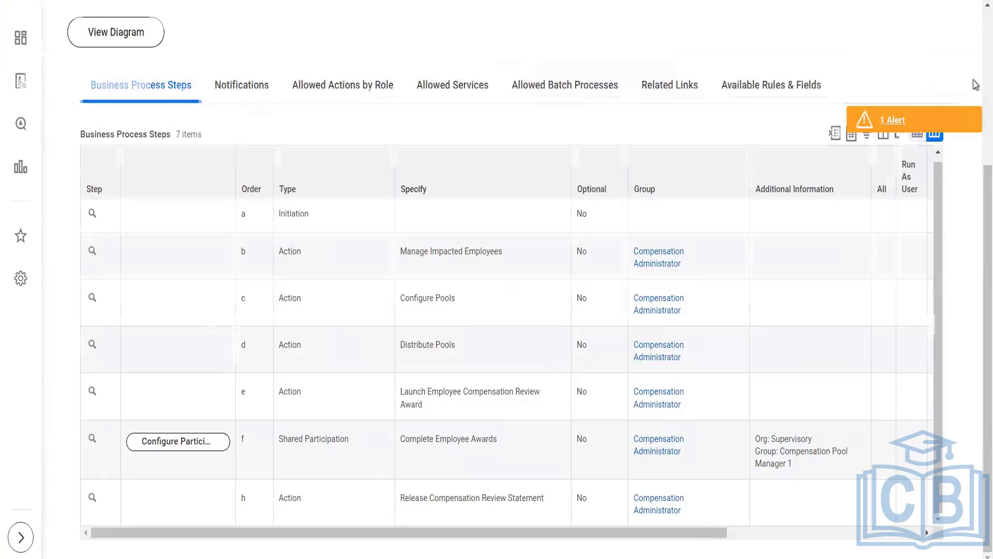
scroll(975, 84, "up", 5)
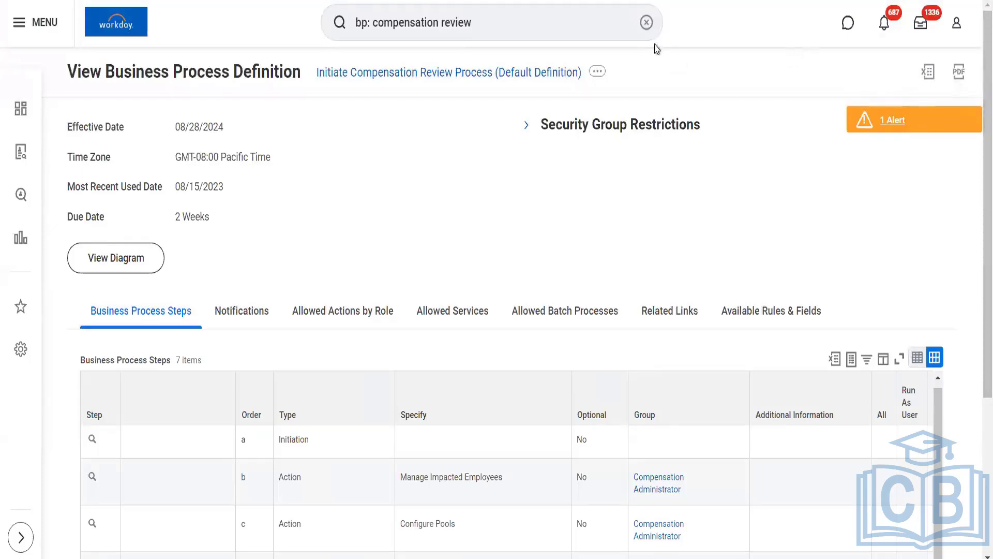
left_click(649, 17)
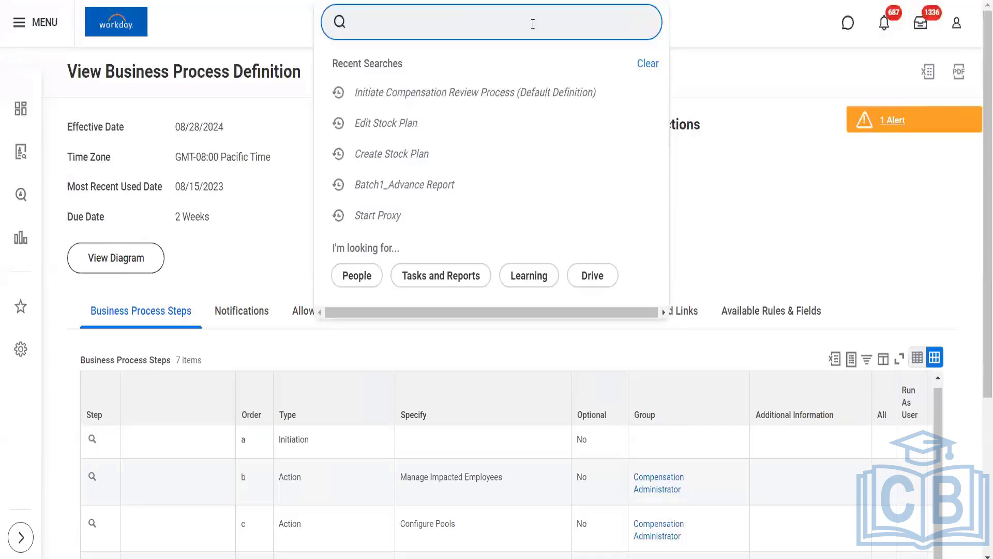
type("drive")
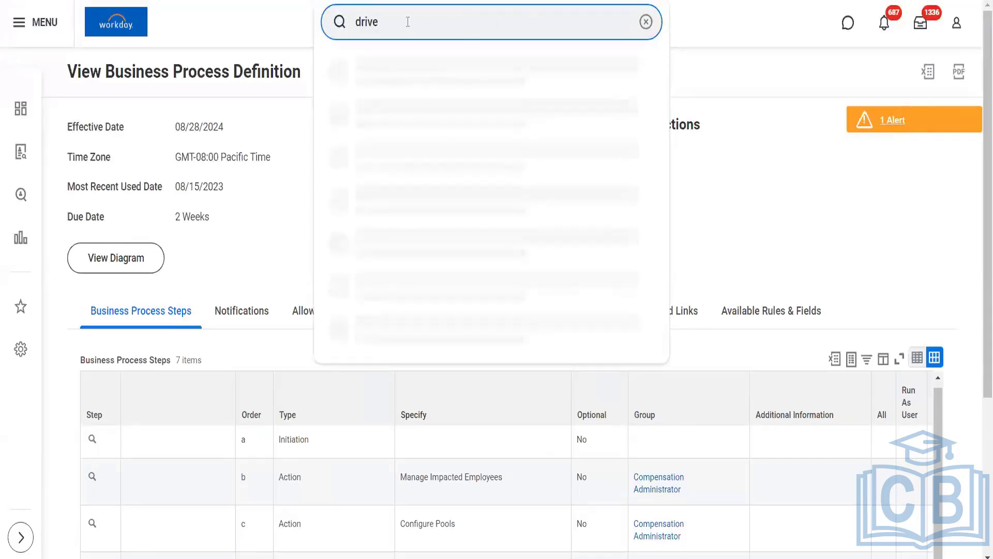
left_click(356, 20)
type("create")
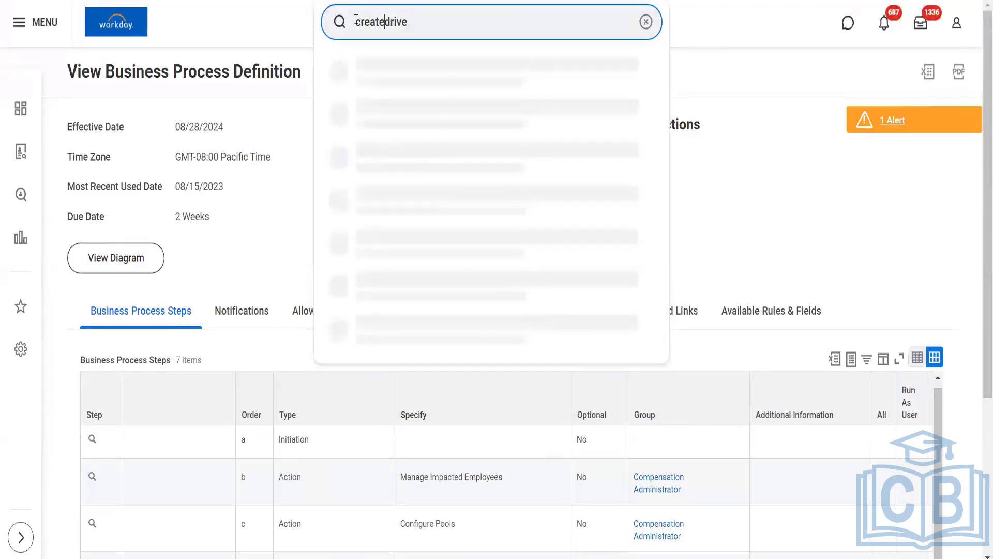
left_click(646, 22)
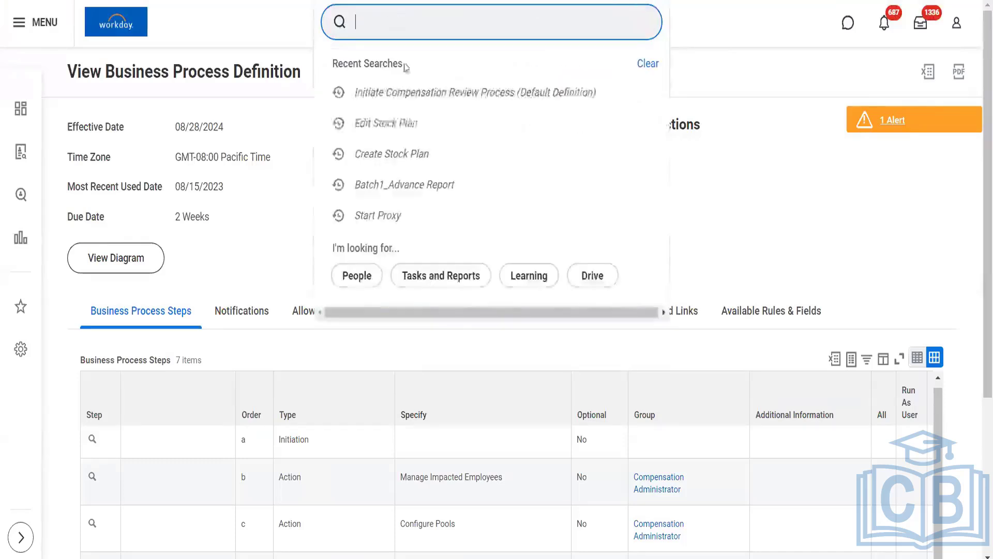
left_click(266, 24)
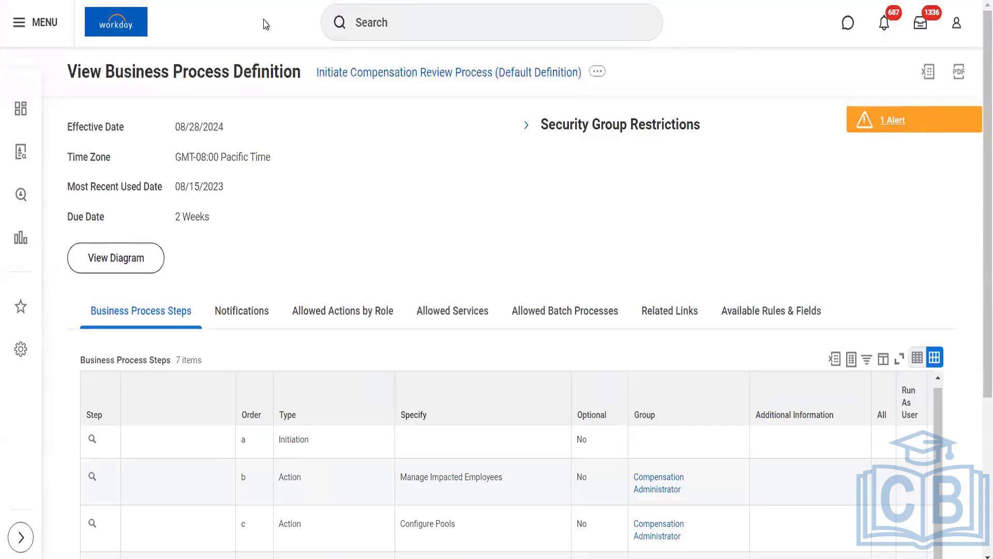
Search for "view drive" and open the View Drive report.
left_click(363, 27)
type("view dri")
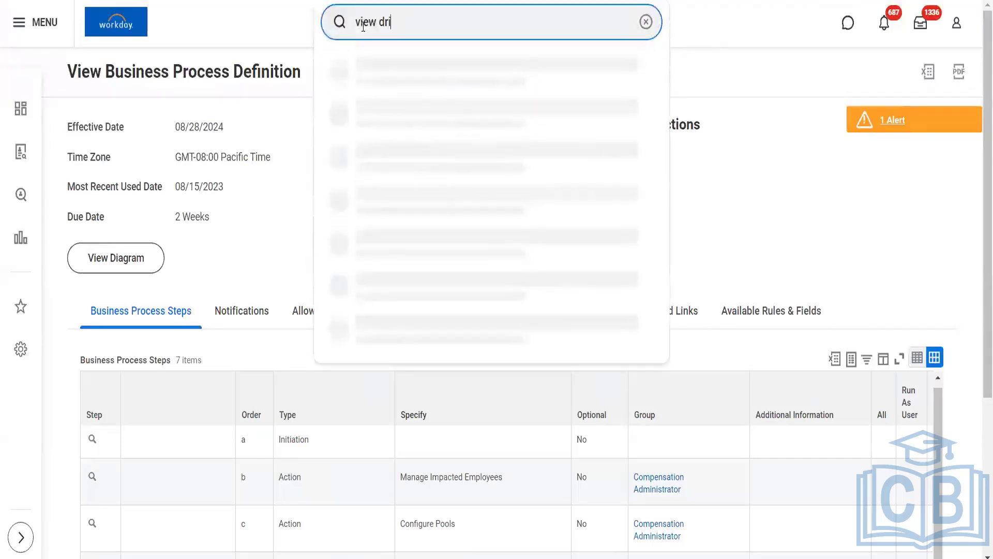
type("ve")
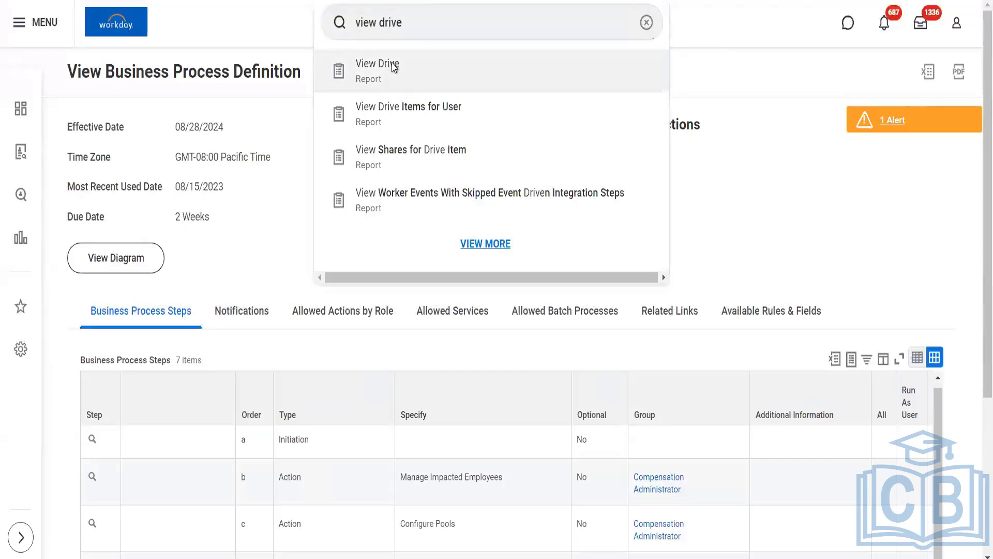
left_click(393, 67)
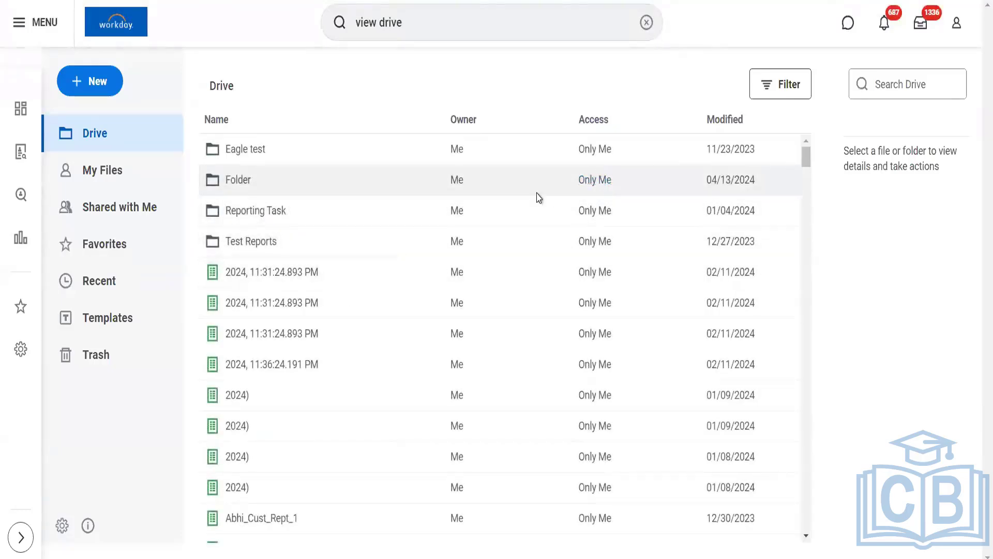
Find "compens" in the Drive file list and step through the matching file names.
key("ctrl+f")
type("compens")
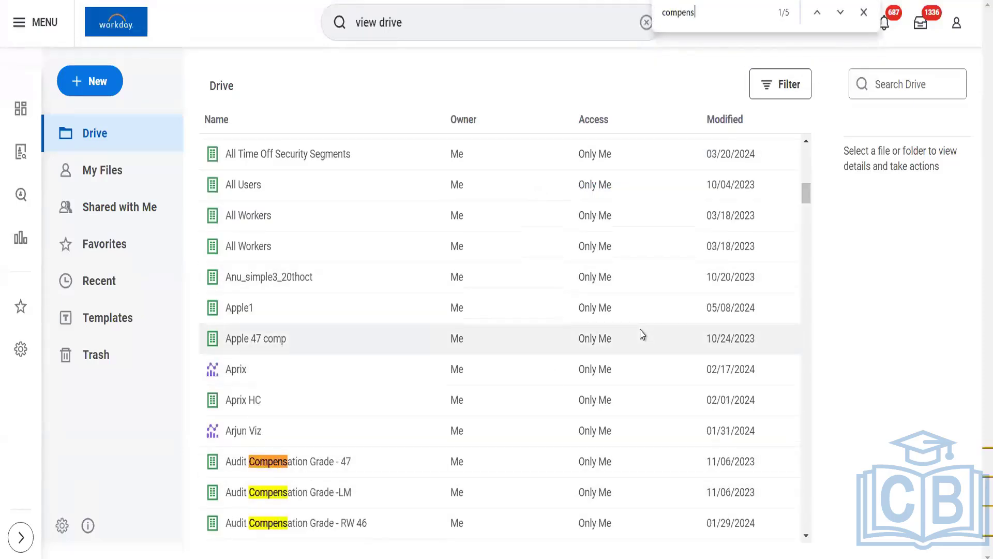
key("Return")
key("Return")
key("Return")
key("Return")
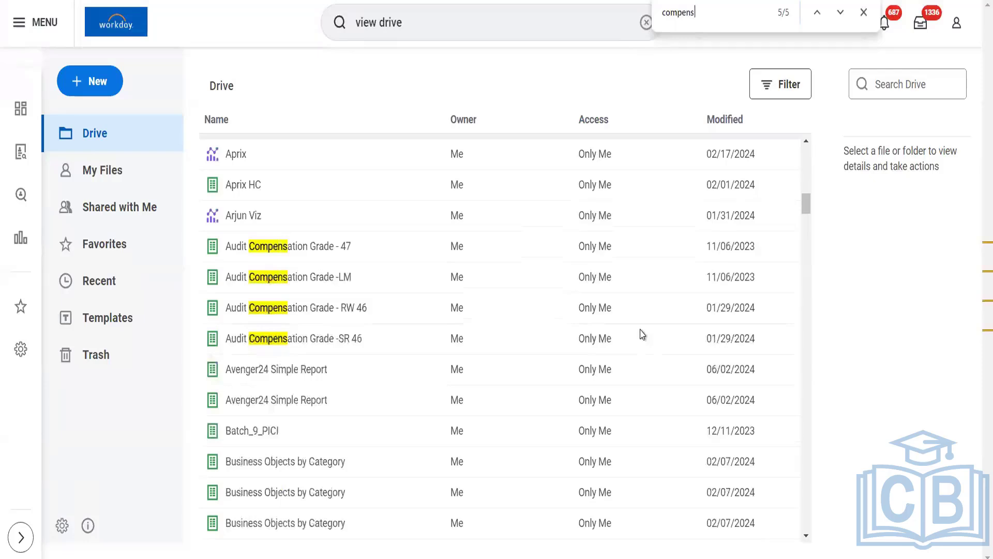
key("Return")
key("Return")
key("Return")
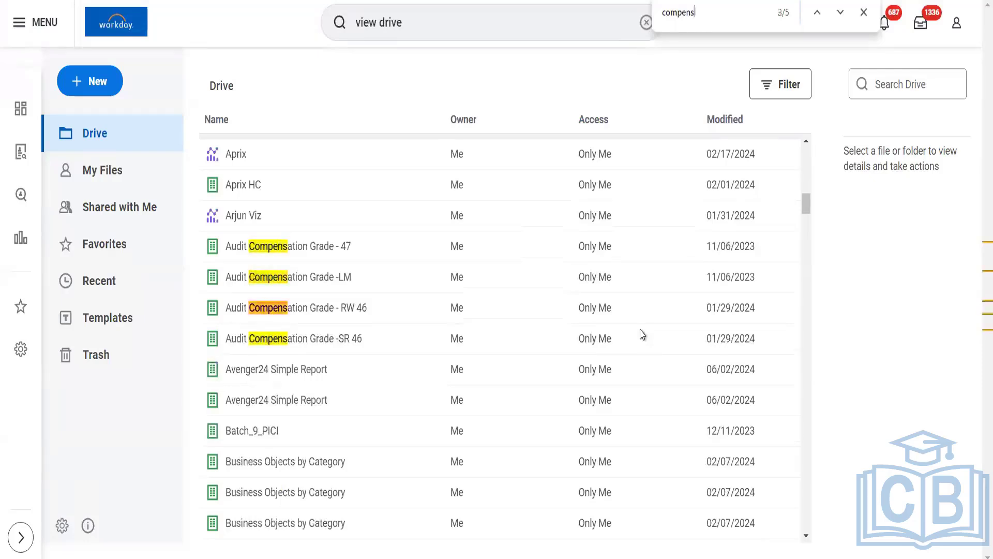
key("Return")
key("Return")
key("Return")
key("Return")
Replace the find text with "hire" to look for hire-related files in the Drive list.
key("BackSpace")
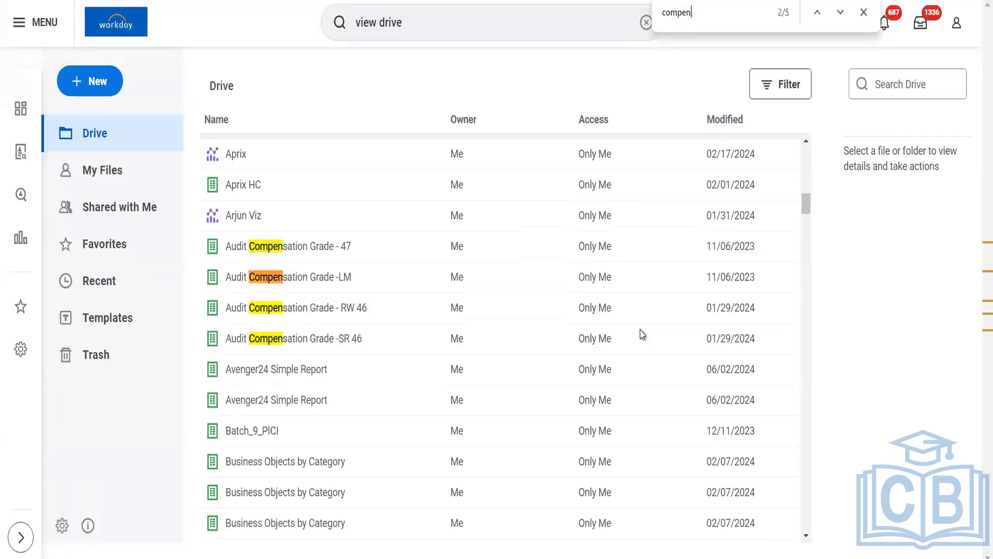
key("BackSpace")
key("BackSpace")
key("BackSpace")
key("BackSpace")
key("BackSpace")
key("BackSpace")
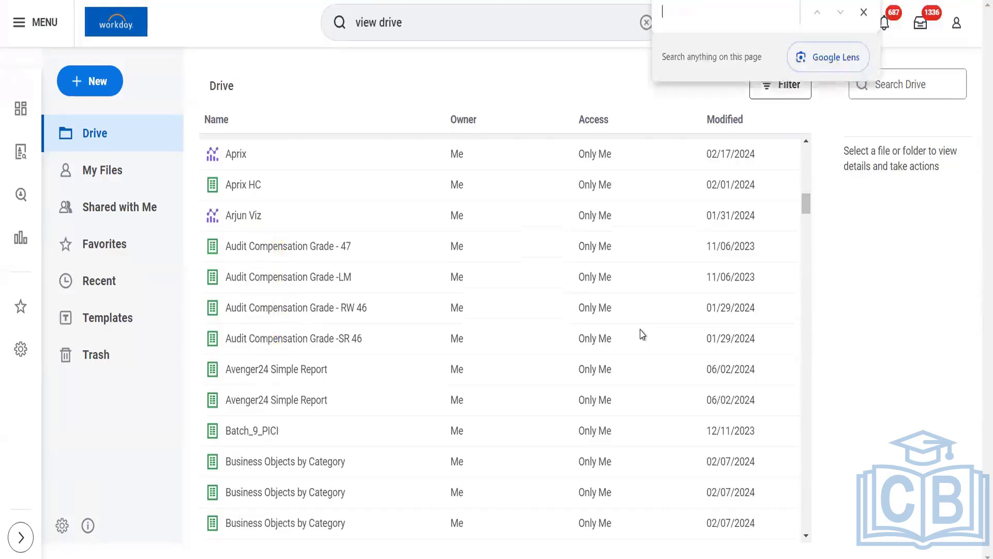
type("hire")
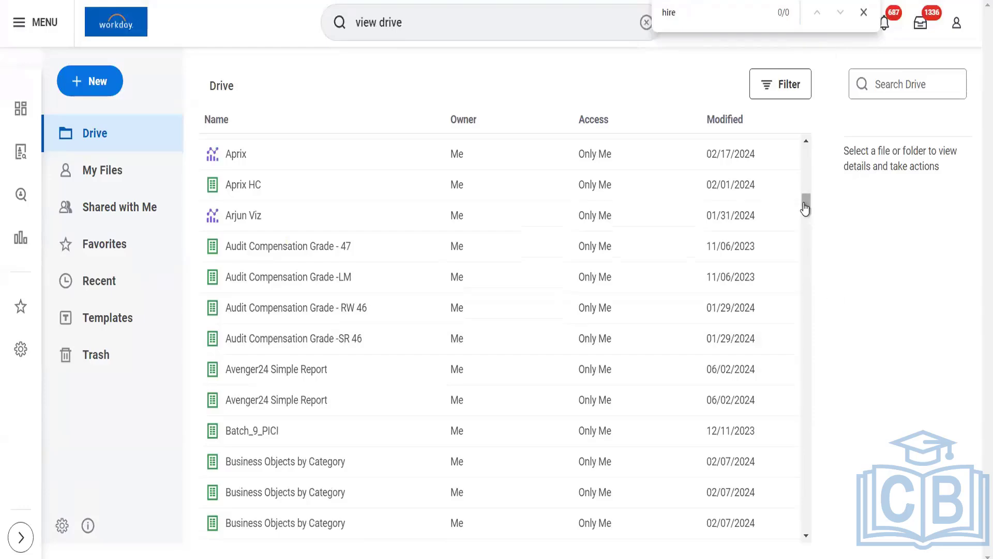
Browse the My Files, Favorites and Recent sections of Drive to look for related files.
left_click_drag(805, 204, 807, 150)
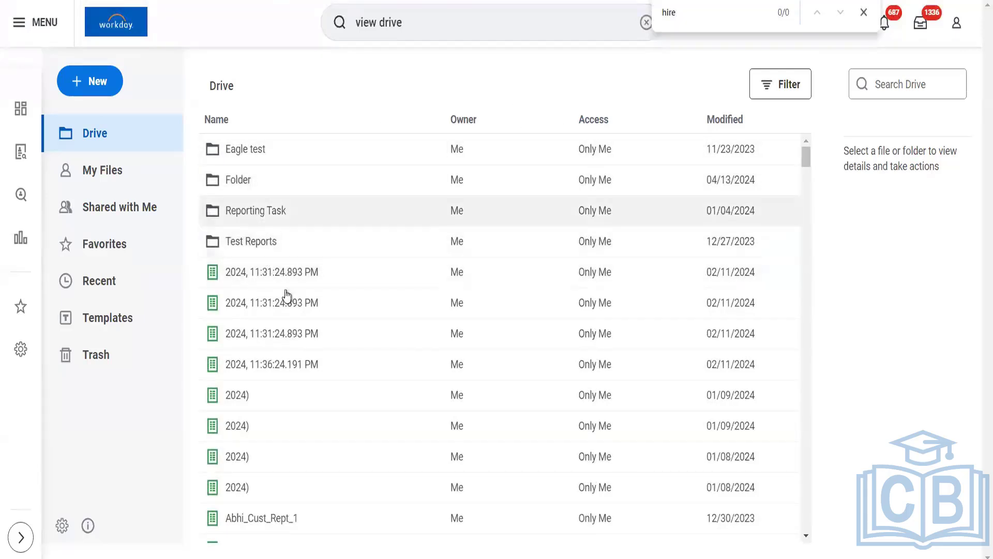
left_click(104, 171)
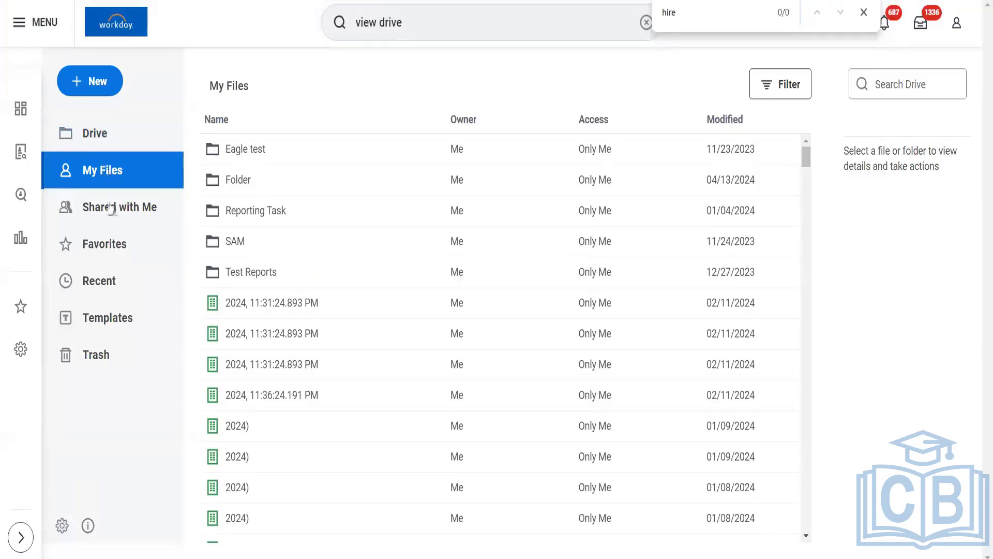
left_click(107, 253)
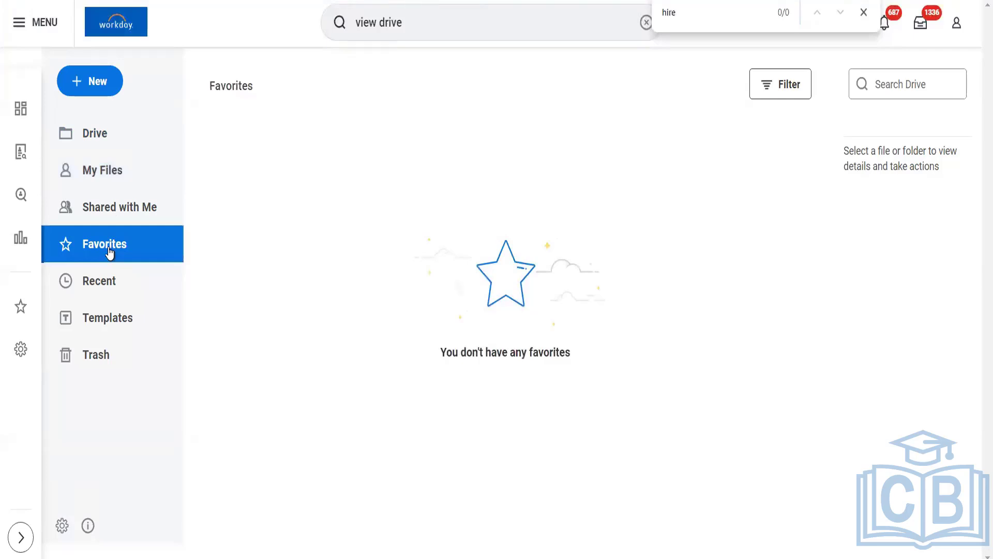
left_click(103, 284)
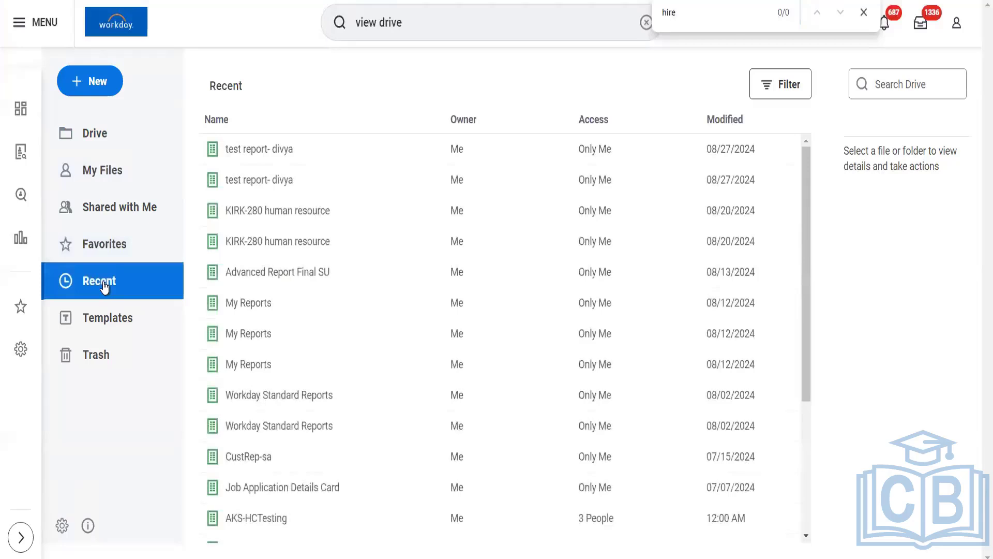
Open the first test report workbook among the recent Drive files and dismiss the new features notice.
double_click(280, 150)
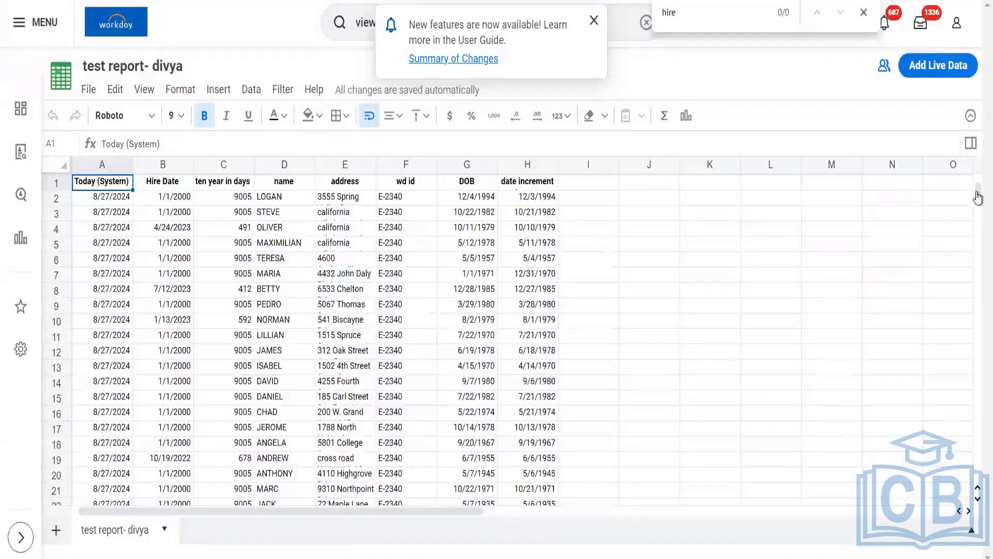
left_click_drag(977, 198, 975, 176)
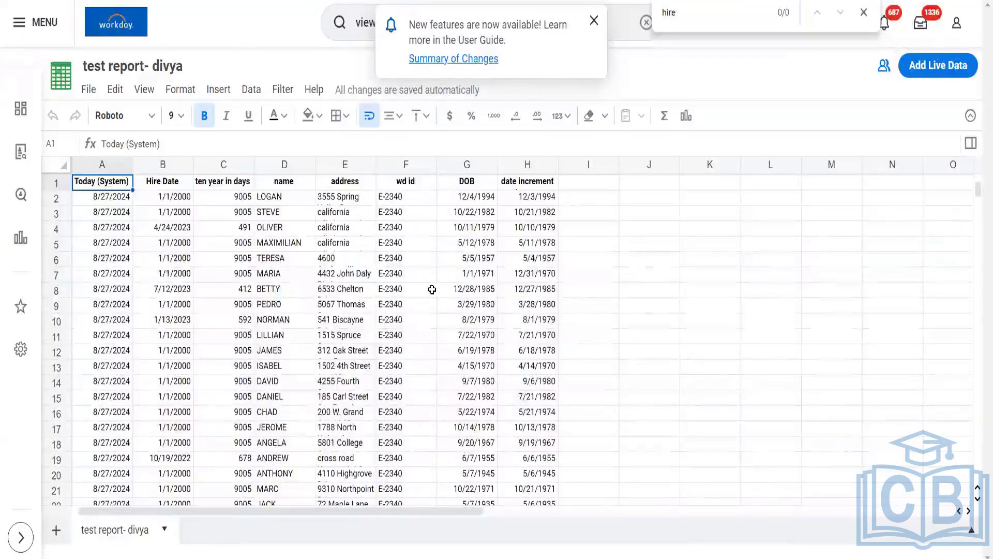
left_click(595, 21)
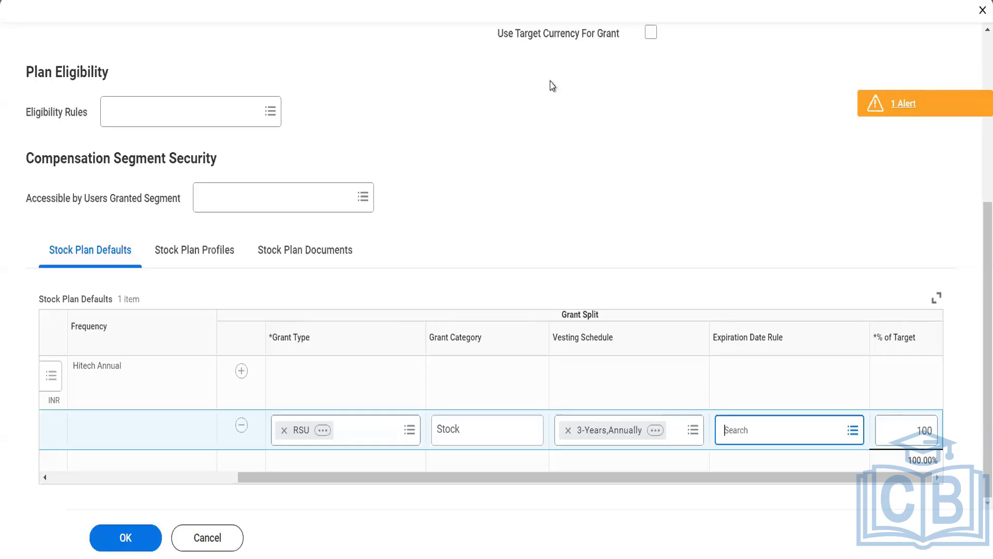
Duplicate the browser tab holding the stock plan form and cancel the Edit Stock Plan prompt in the copy.
right_click(524, 1)
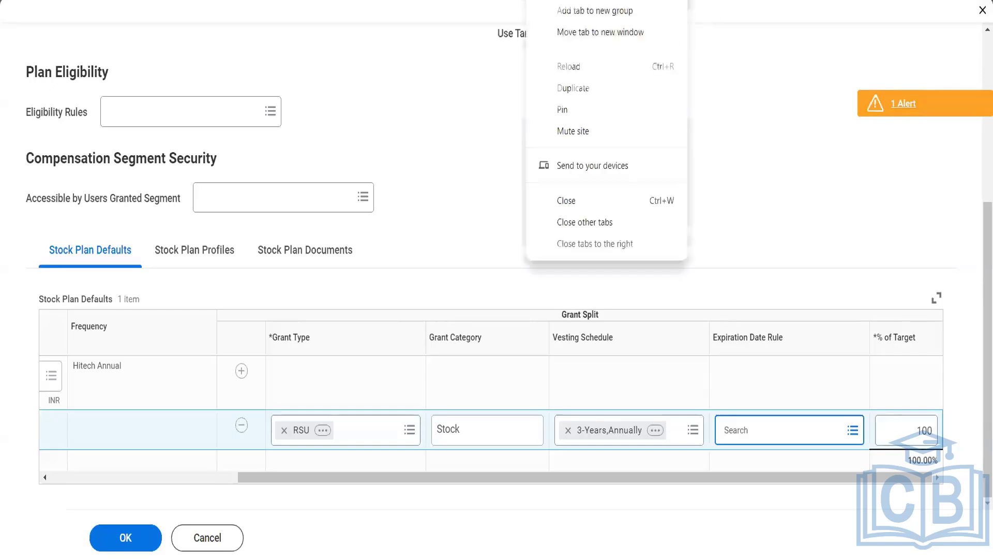
left_click(572, 92)
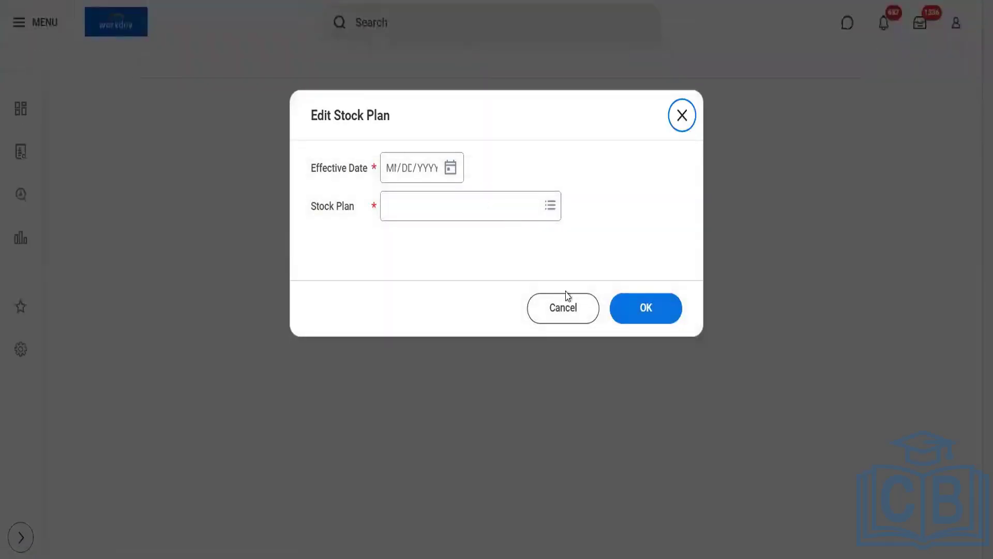
left_click(566, 309)
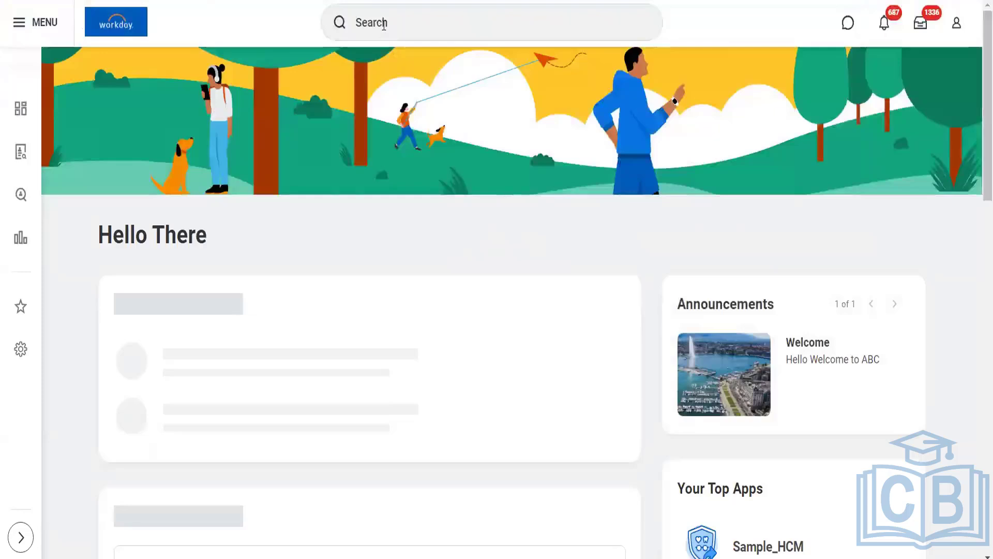
Search for "mass cancel" and open the Mass Cancel Business Processes task.
left_click(384, 25)
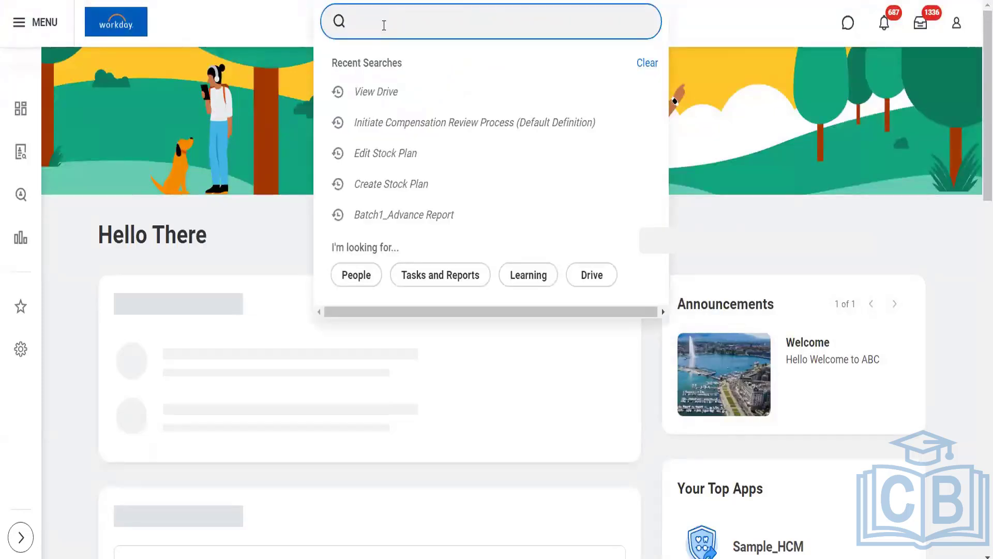
type("mass ")
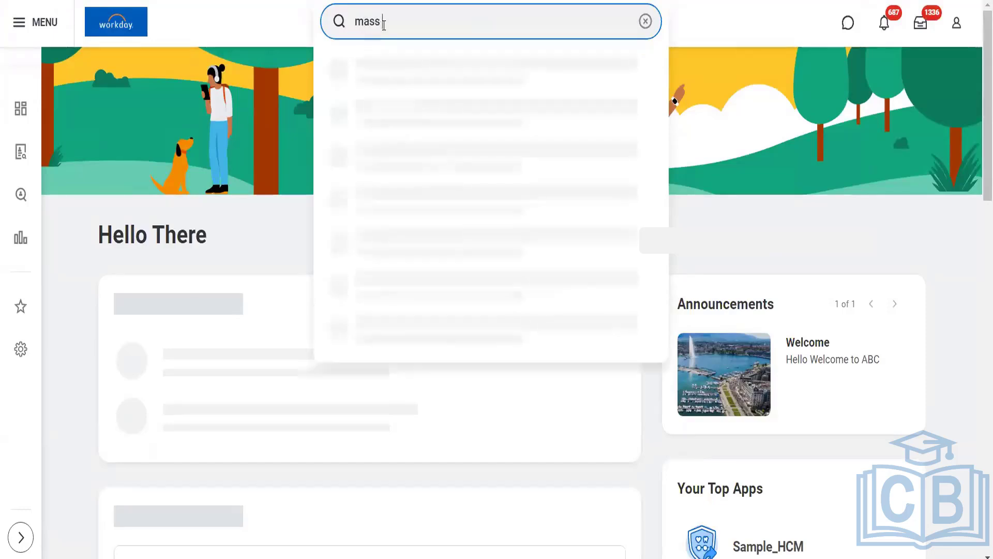
type("cancel")
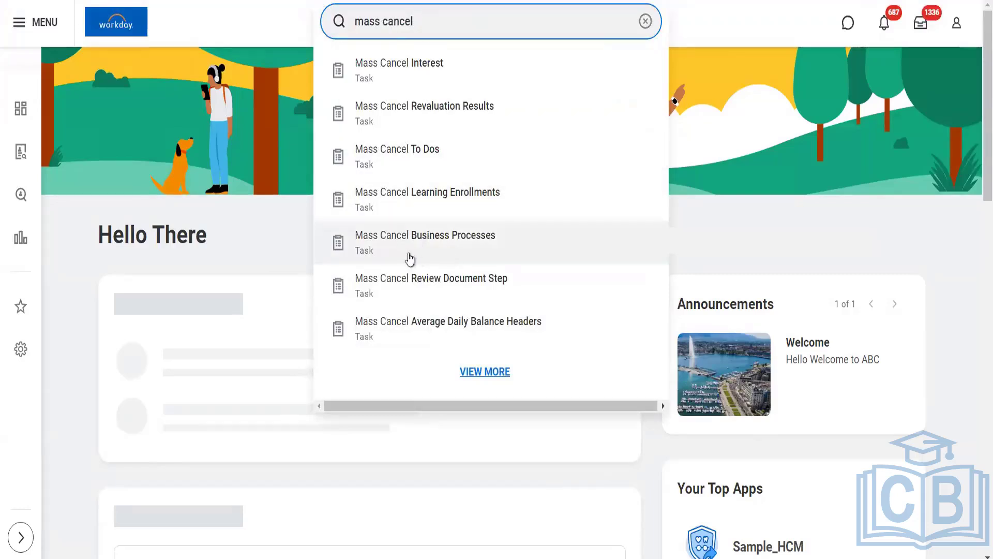
left_click(432, 255)
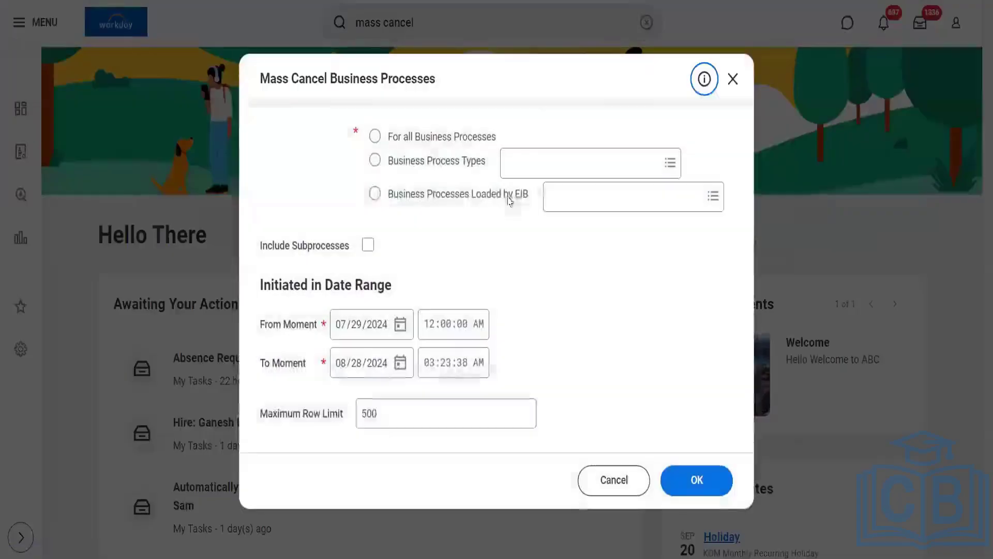
Restrict the mass cancel to Business Process Types and select Initiate Compensation Review Process from a "compensation" search.
left_click(417, 161)
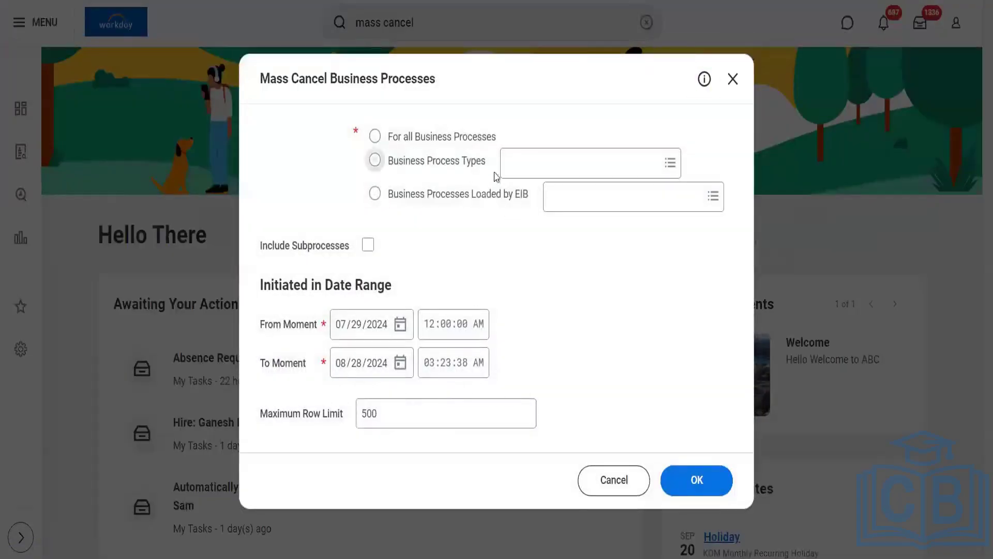
left_click(540, 175)
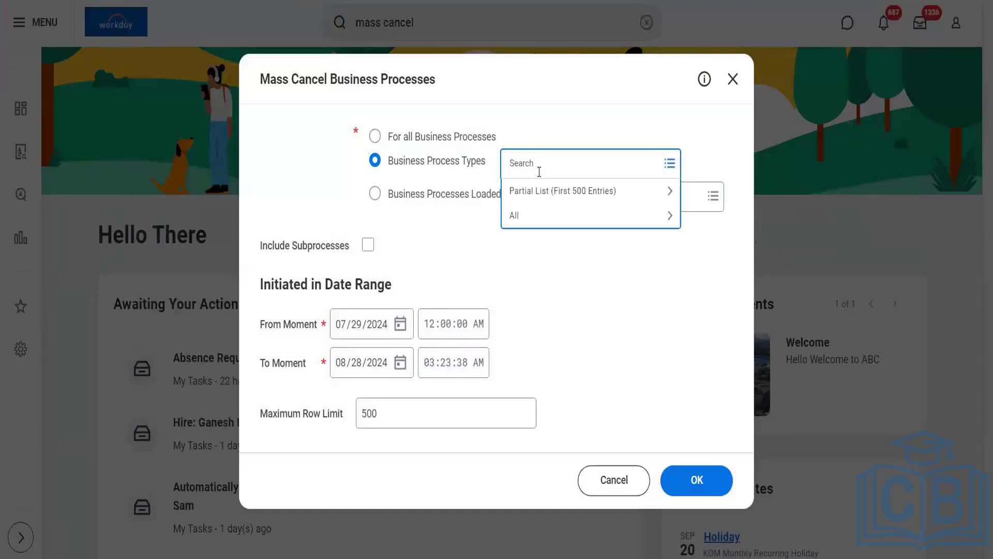
type("compensation")
key("Return")
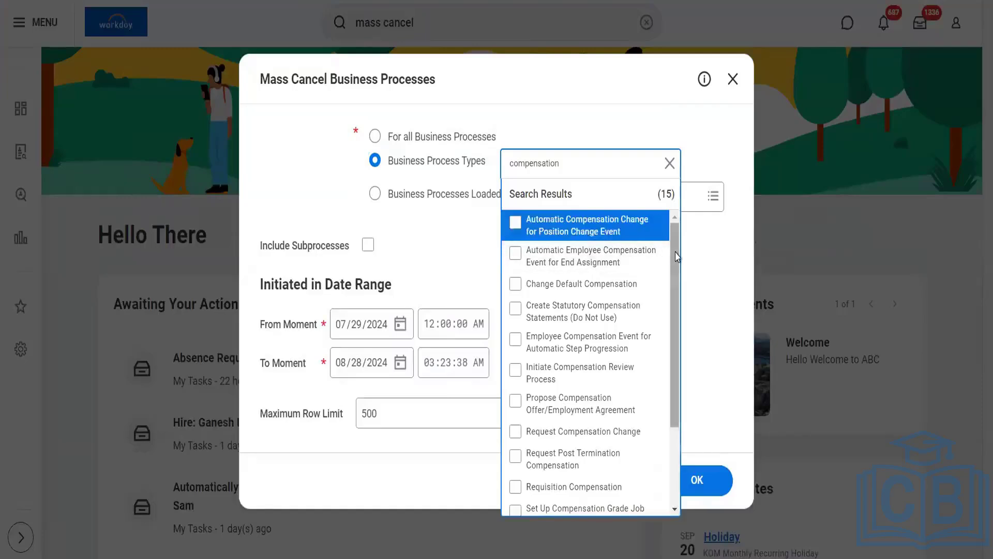
left_click_drag(677, 256, 677, 291)
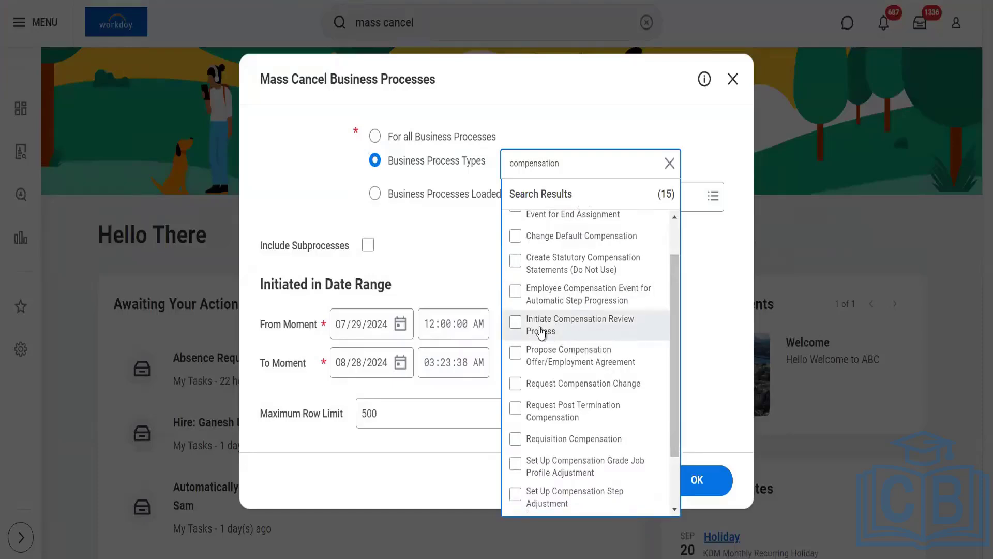
left_click(592, 335)
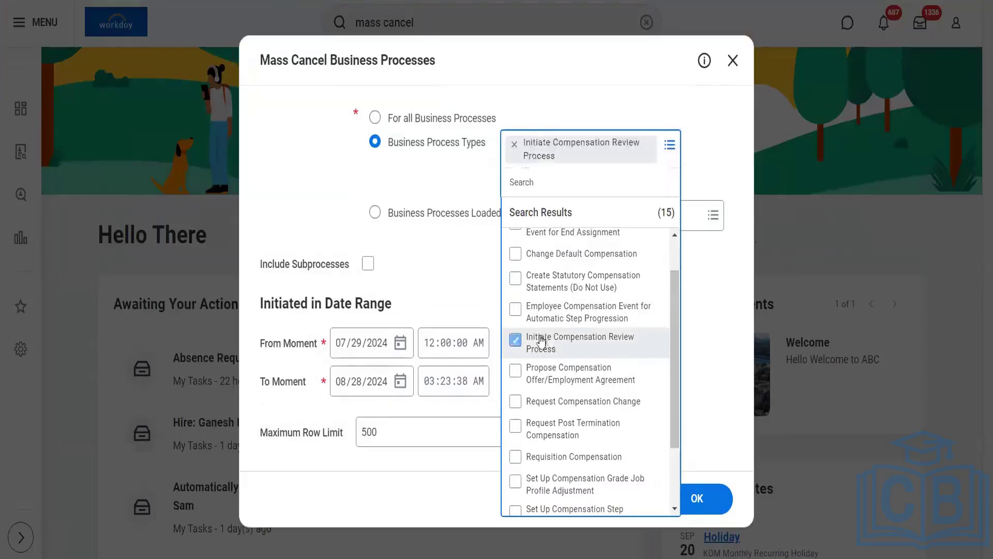
left_click(416, 275)
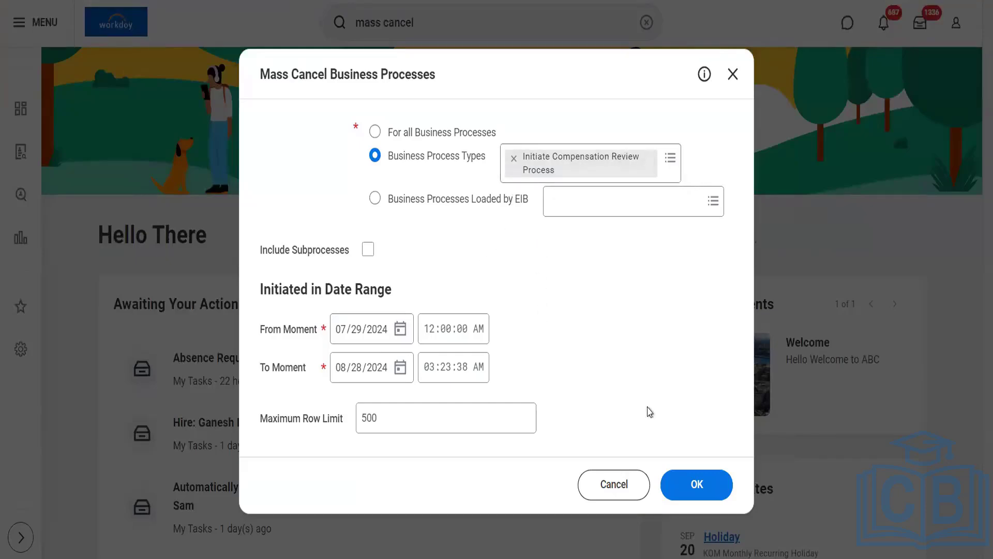
Submit the mass cancel criteria and expand the error details.
left_click(694, 488)
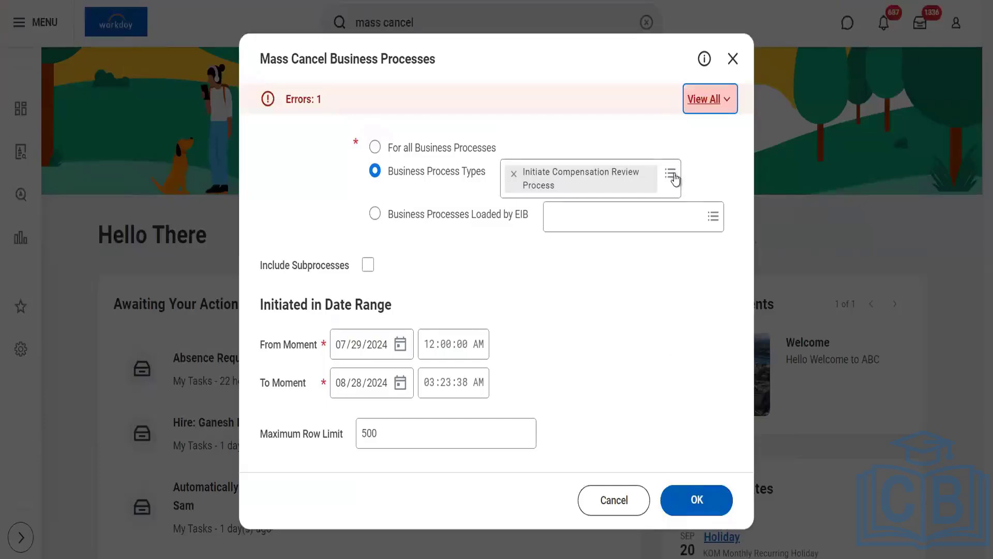
left_click(724, 99)
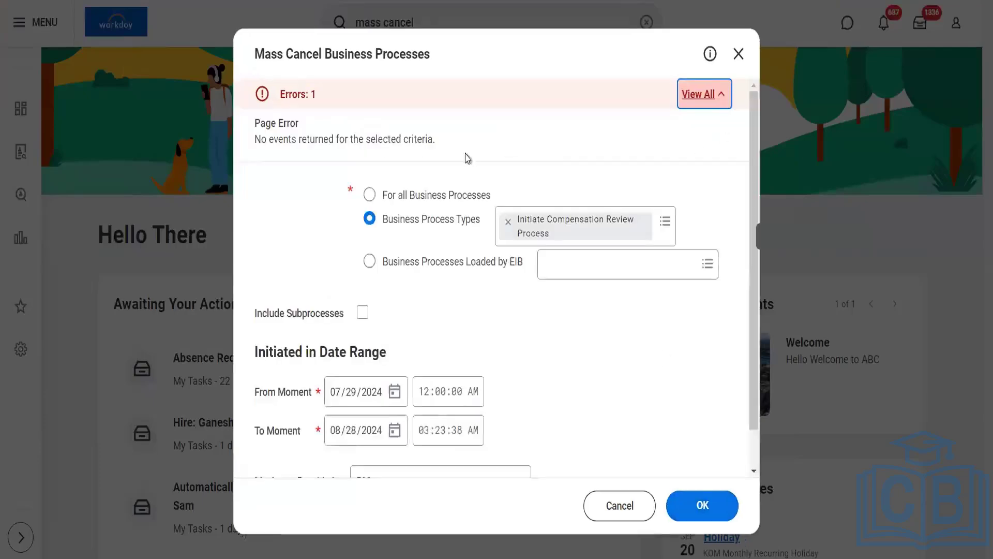
Set the year of the mass cancel's From Moment date to 1900, then cancel the task and discard its changes.
left_click(373, 396)
type("1900")
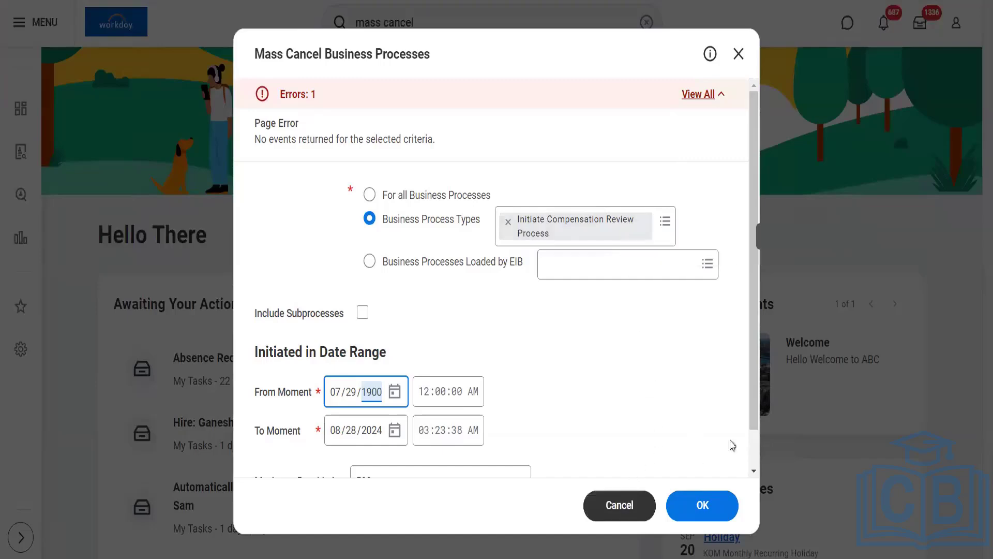
scroll(756, 451, "down", 1)
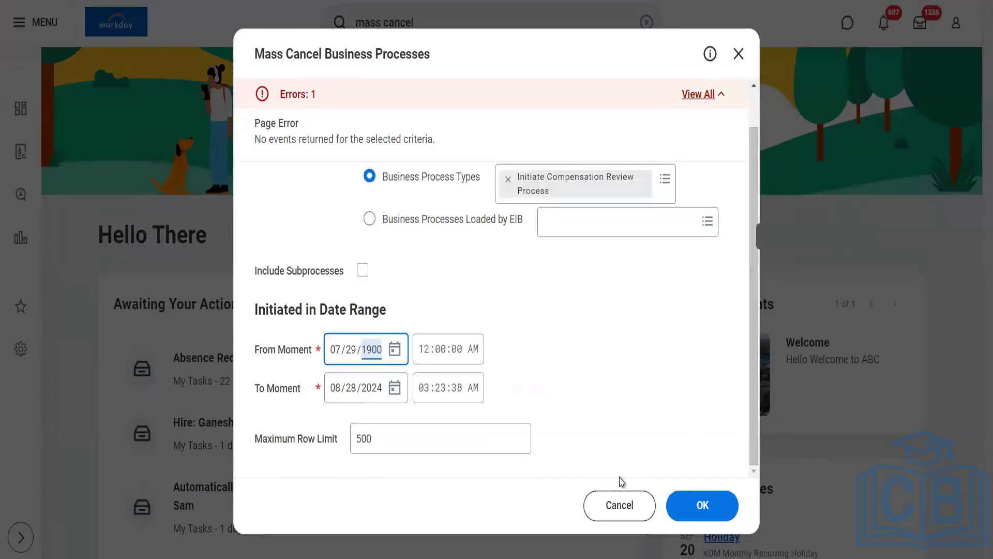
left_click(623, 507)
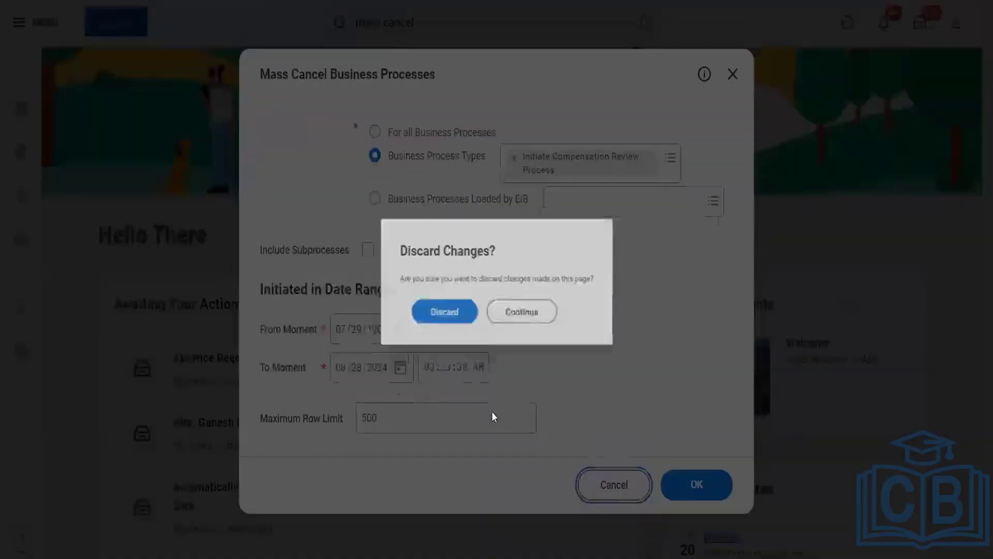
left_click(437, 317)
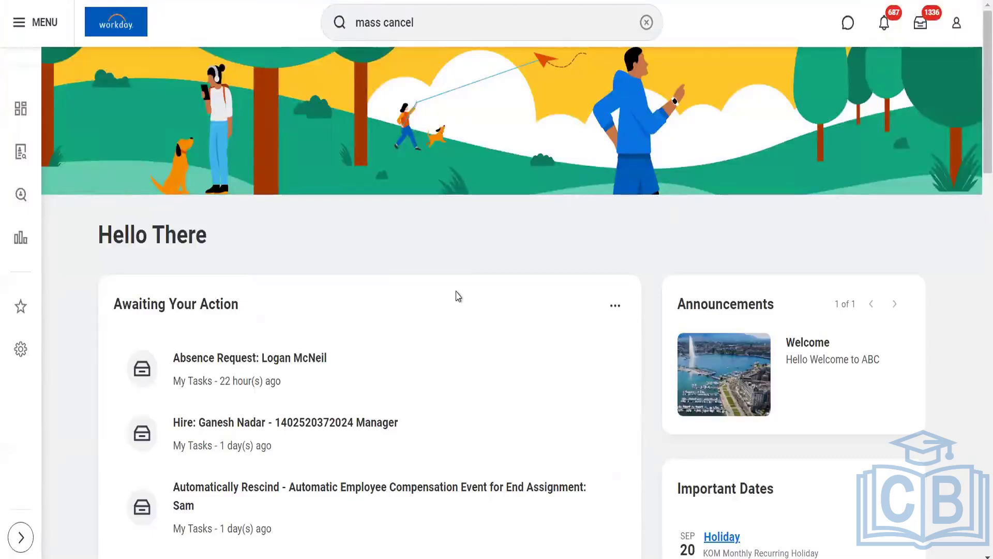
Change the search to "mass rescind" and open the Mass Rescind Business Processes task.
left_click(448, 28)
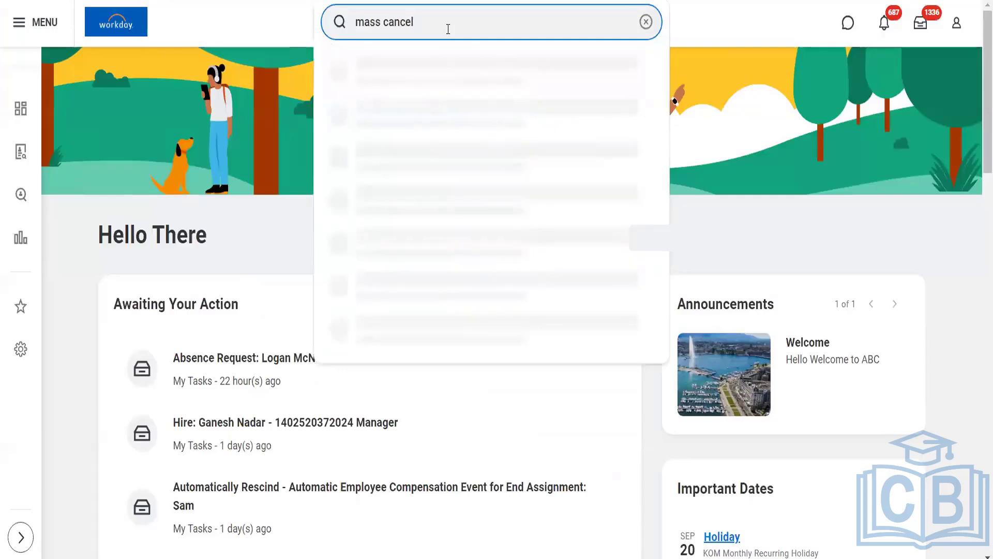
key("BackSpace")
key("BackSpace")
key("BackSpace")
key("BackSpace")
key("BackSpace")
key("BackSpace")
type("rescind")
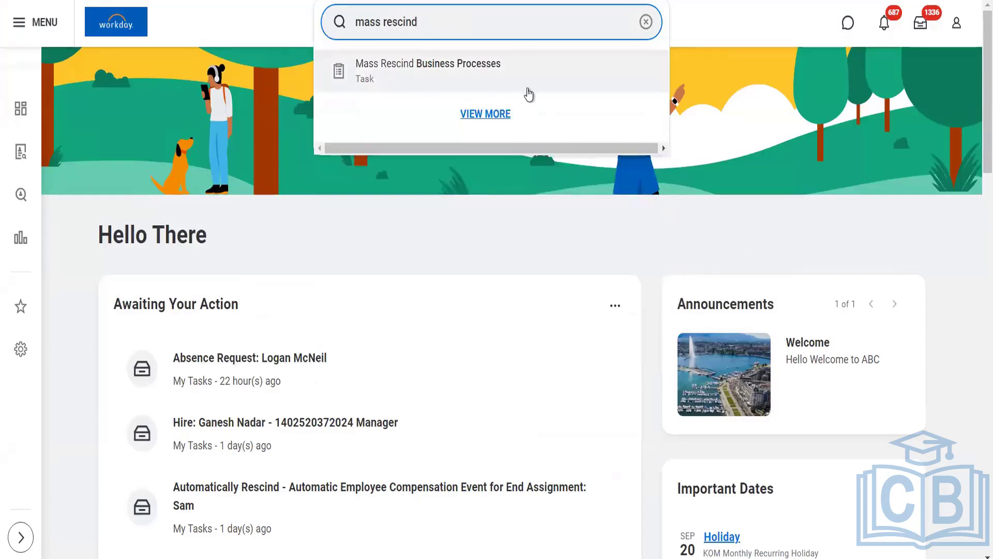
left_click(401, 78)
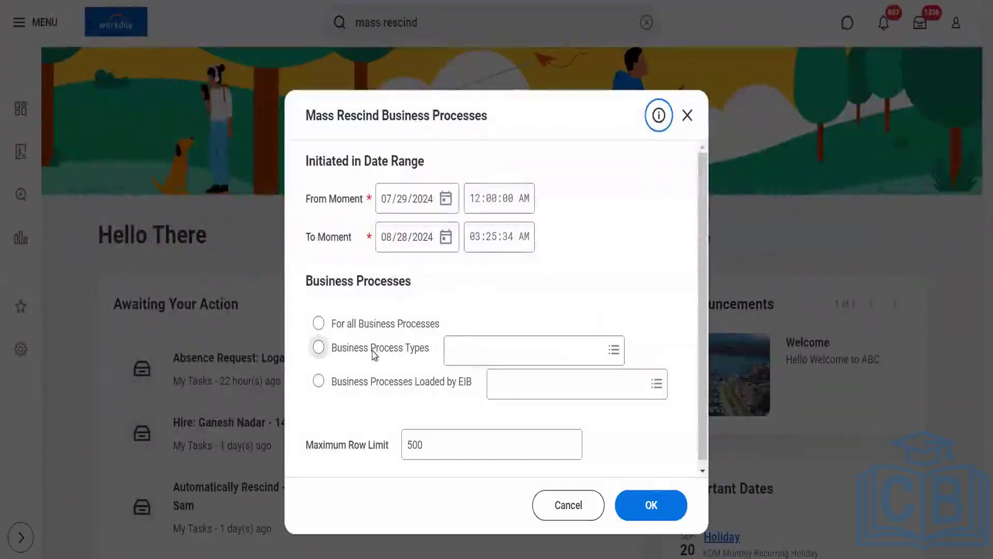
Restrict the mass rescind to Business Process Types and select Initiate Compensation Review Process from a "compensation" search.
left_click(318, 347)
left_click(457, 357)
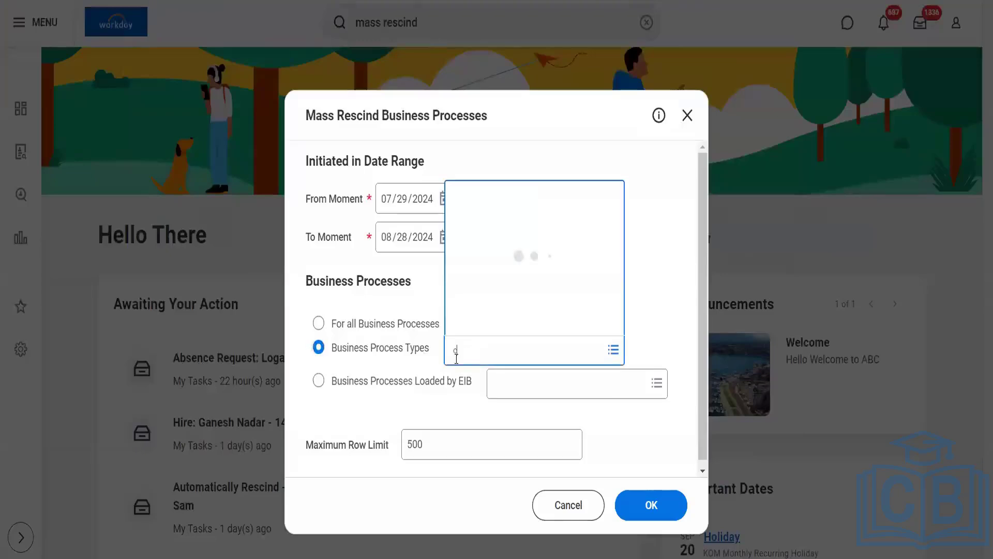
type("compensation")
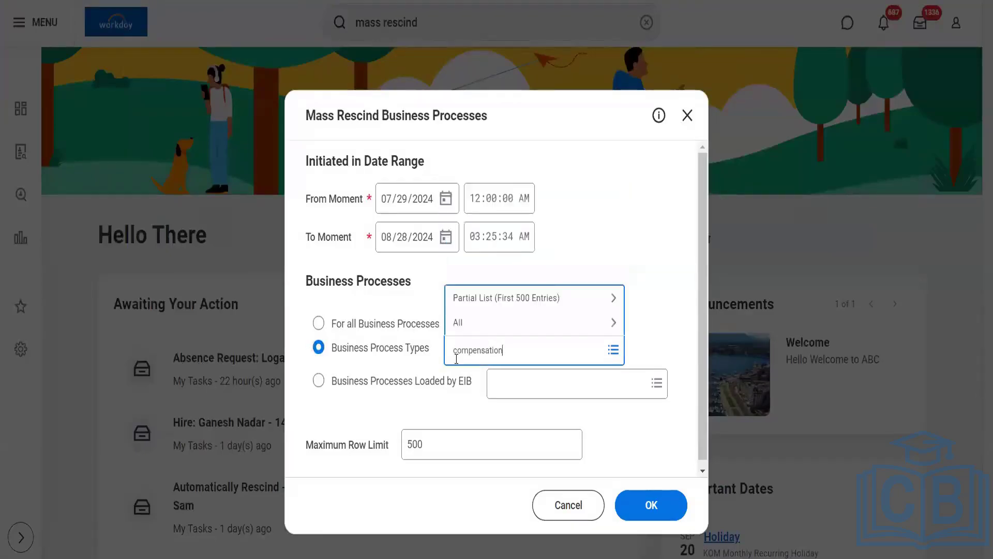
key("Return")
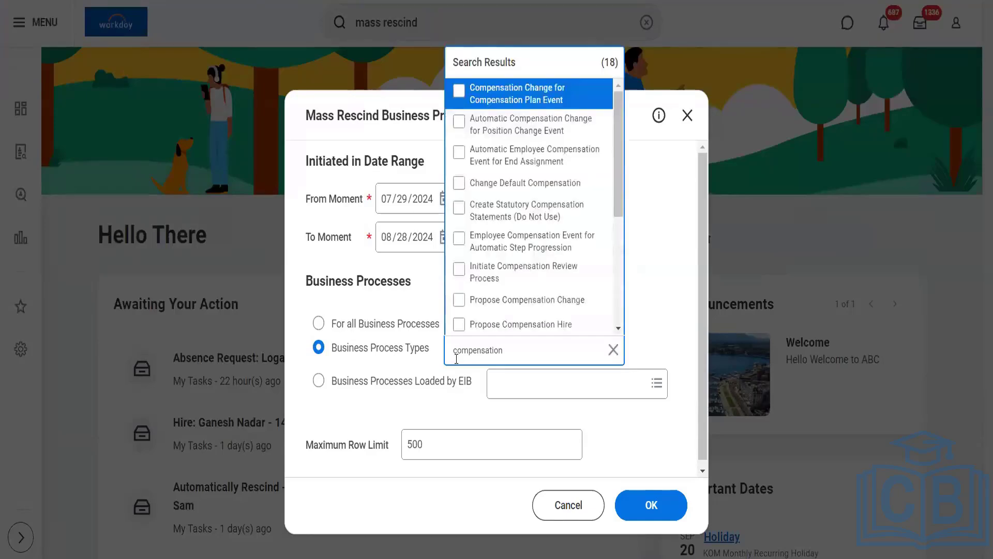
left_click(513, 274)
left_click(666, 240)
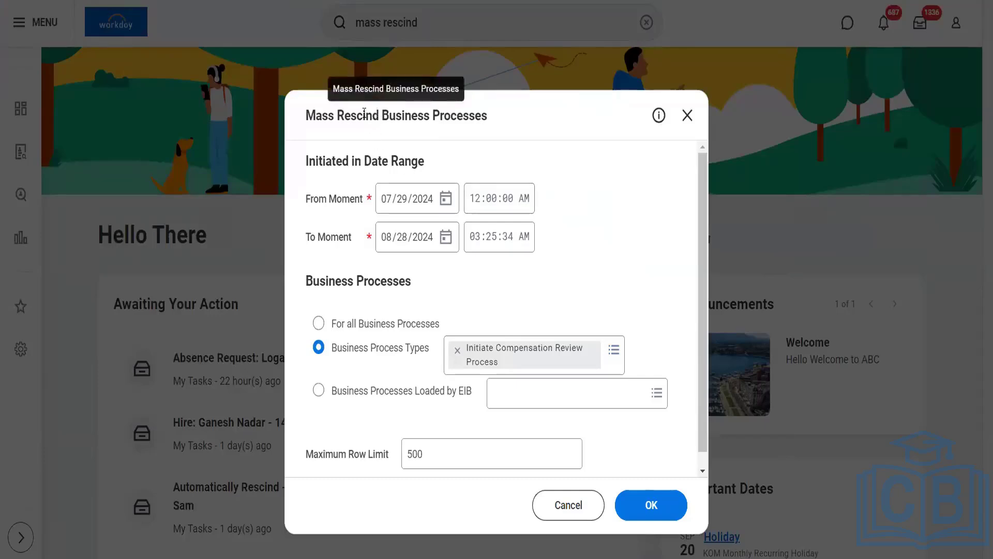
left_click_drag(379, 112, 335, 111)
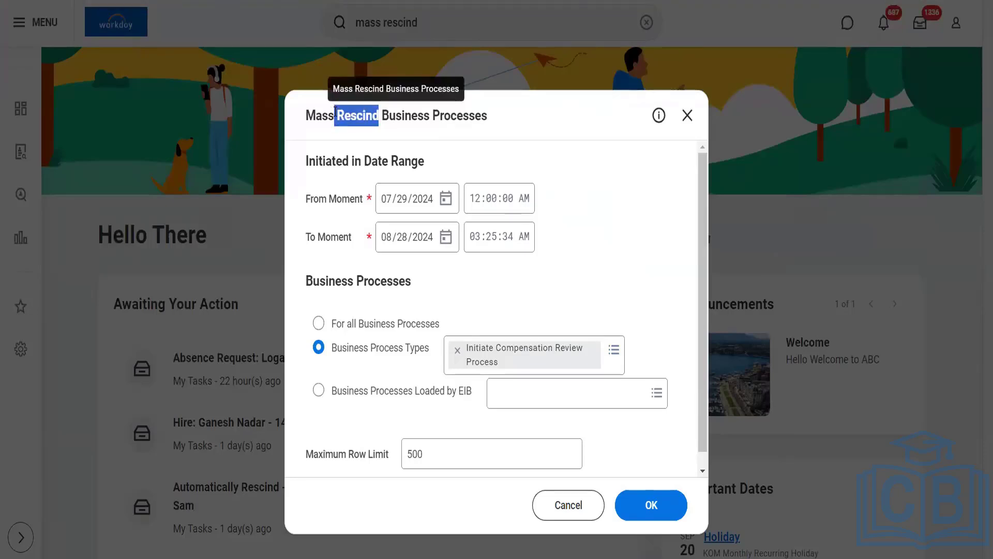
left_click(336, 112)
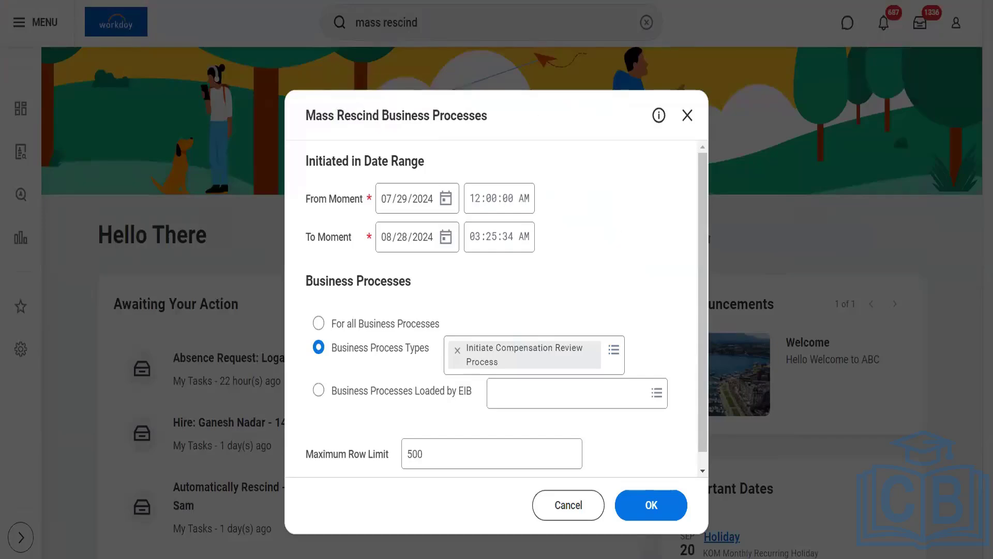
Duplicate the browser tab, search for the SVP Brand GM worker by first name, and open that worker's profile.
right_click(715, 0)
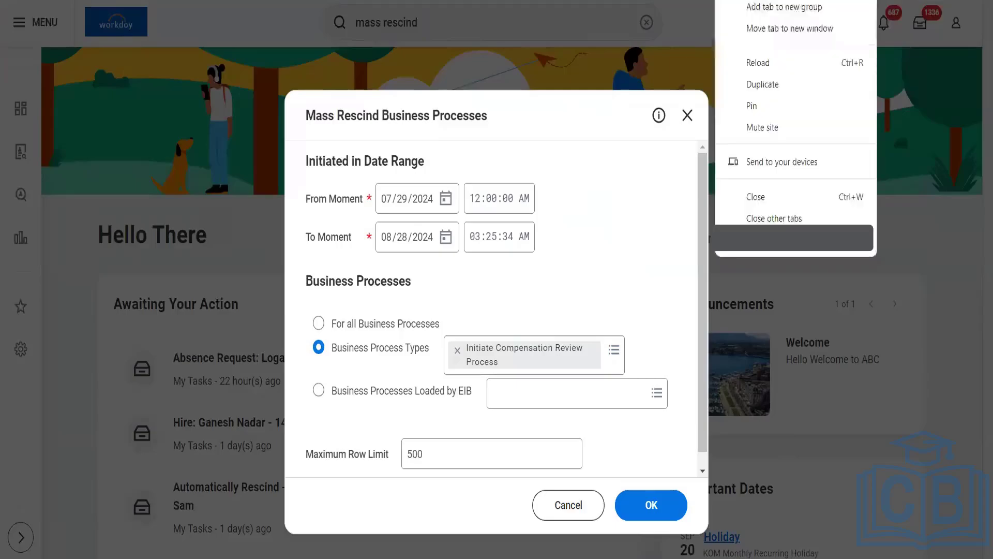
left_click(750, 91)
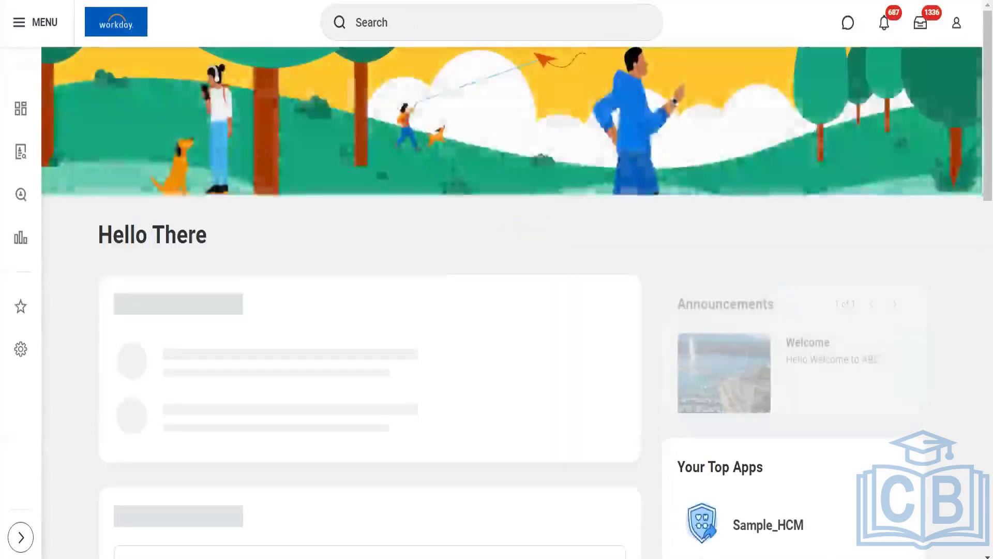
left_click(501, 23)
type("John")
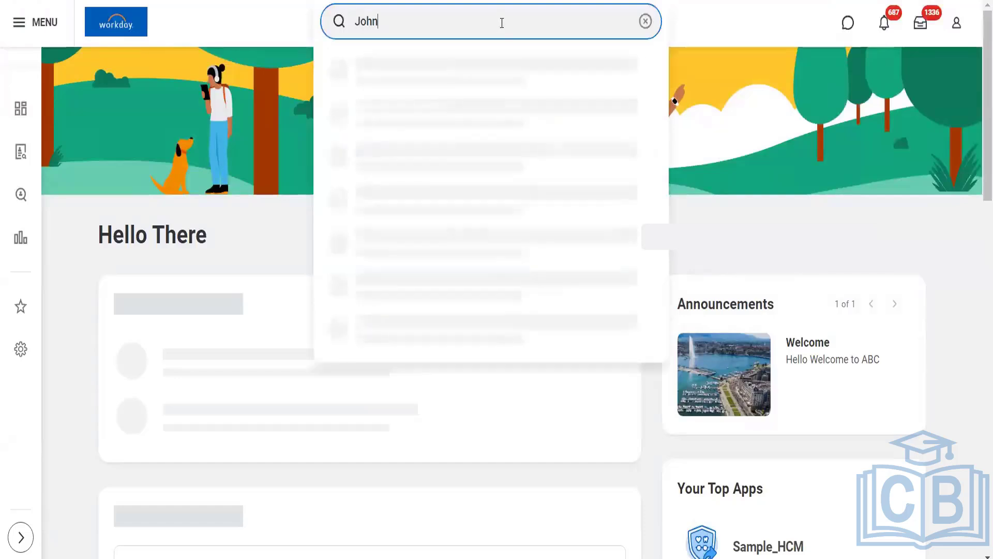
key("BackSpace")
key("BackSpace")
key("BackSpace")
key("BackSpace")
type("Mark")
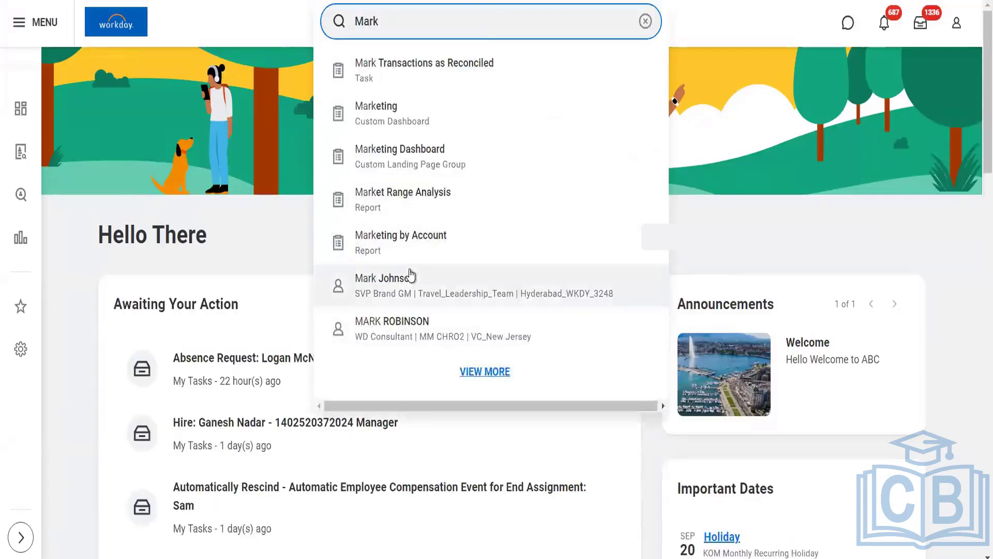
left_click(409, 292)
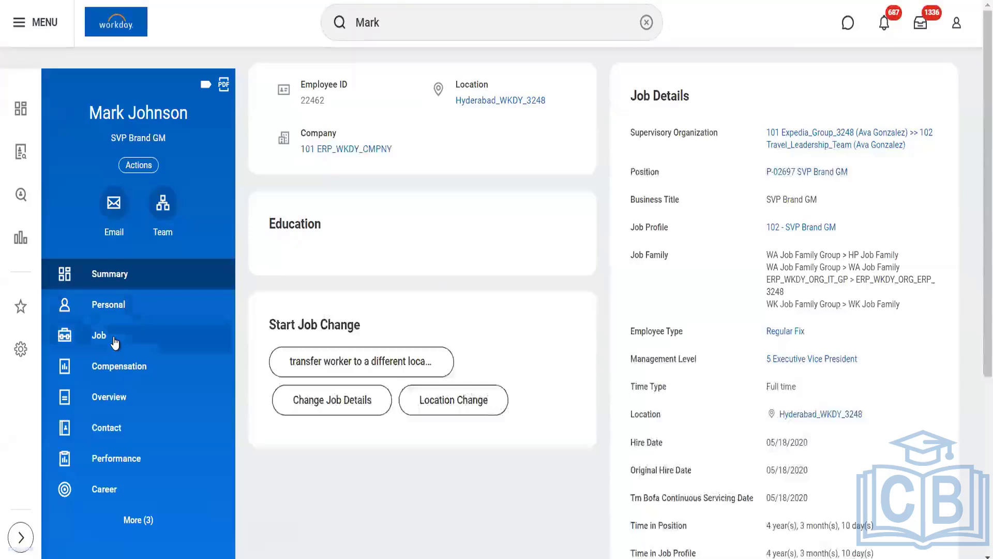
In the worker's job history, rescind the Assign Matrix Organization event effective 01/01/2023 with the comment "test".
left_click(115, 342)
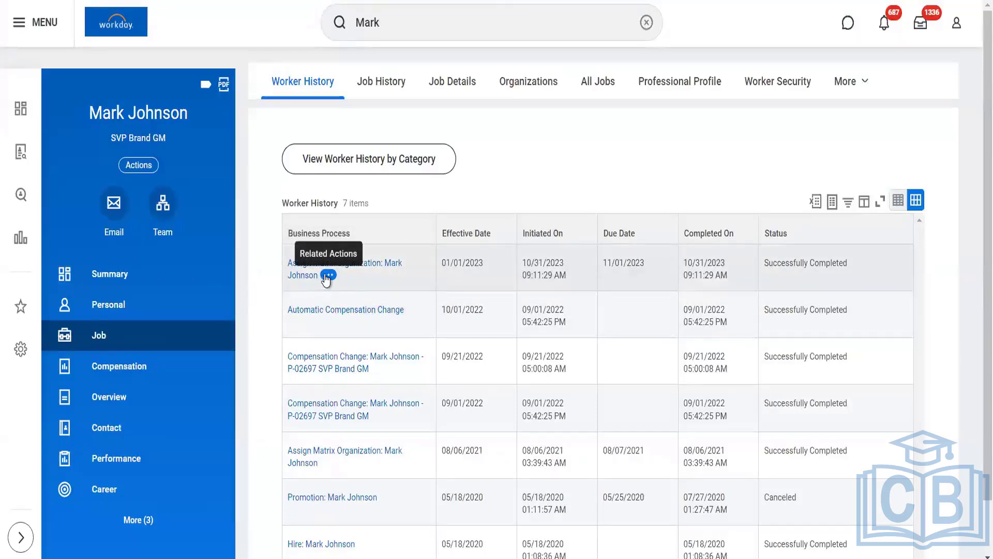
left_click(328, 275)
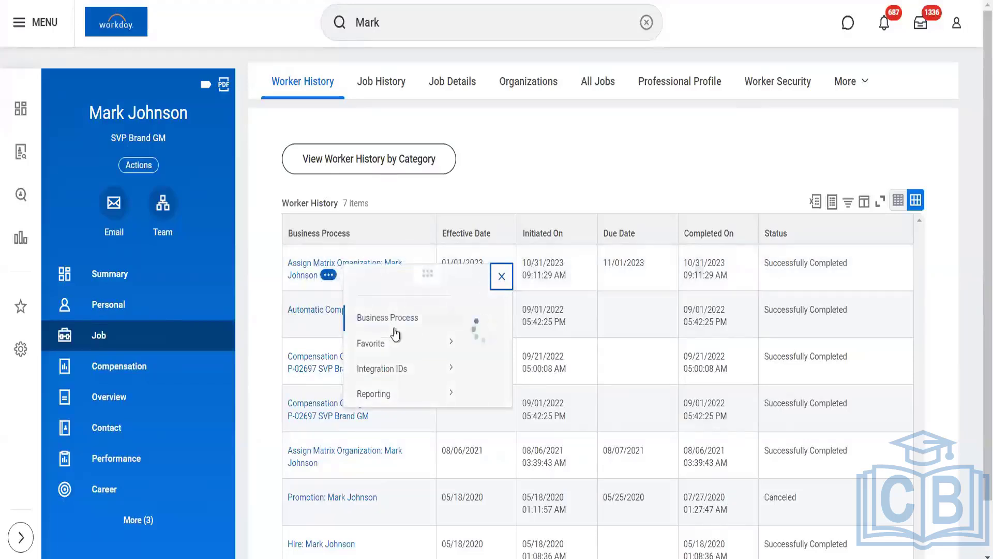
mouse_move(397, 334)
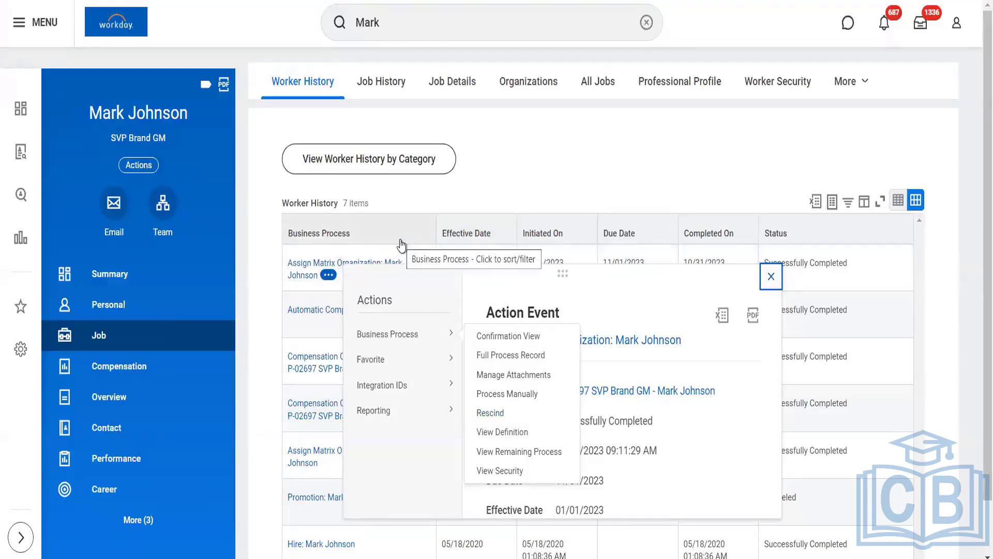
left_click(493, 414)
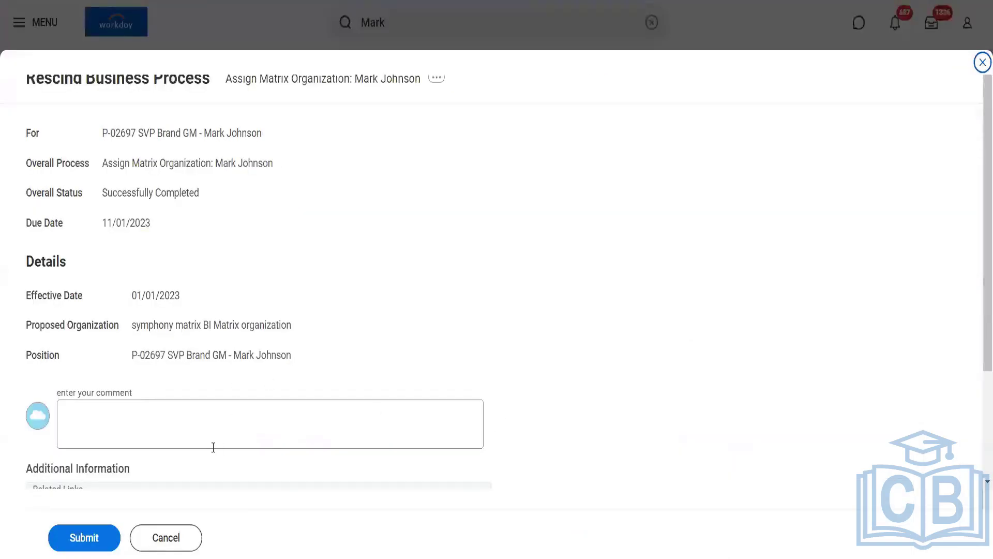
left_click(213, 447)
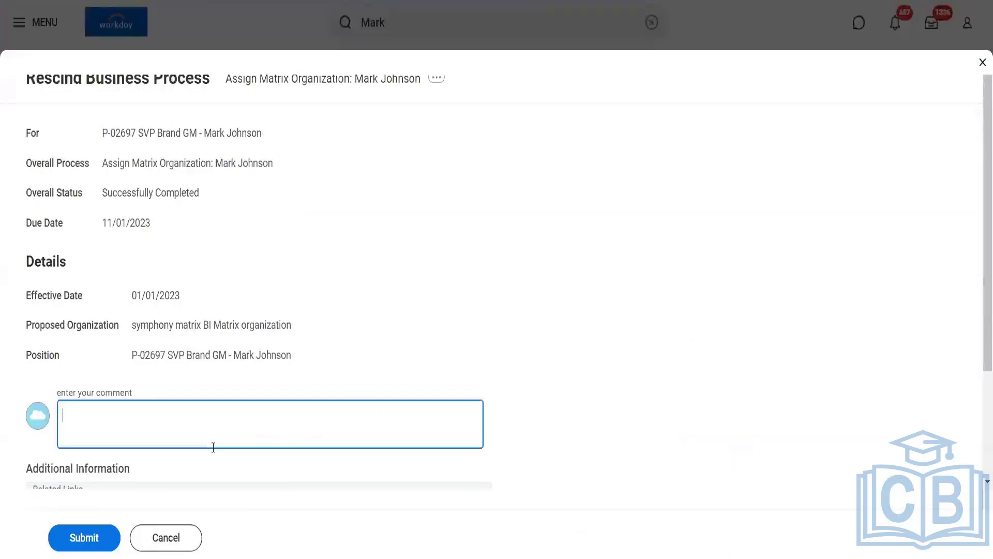
type("test")
left_click(74, 538)
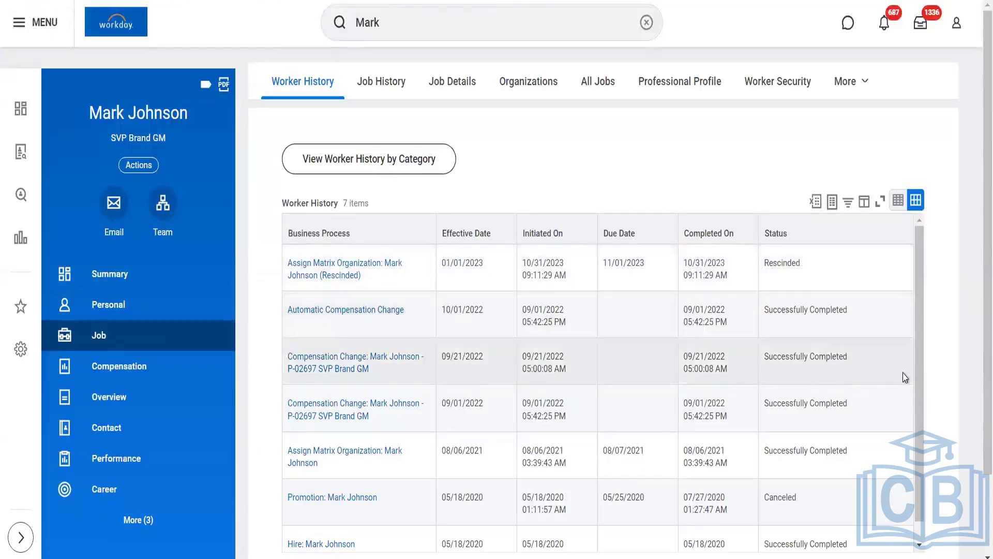
left_click_drag(917, 373, 916, 287)
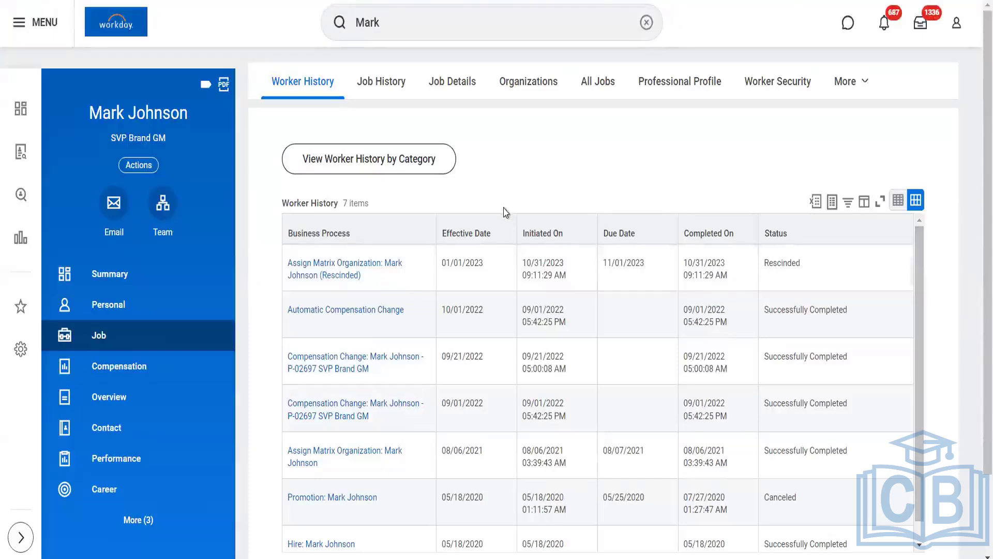
Open the Change Location task from the worker's Job Change actions and close the worker details popup.
left_click(129, 165)
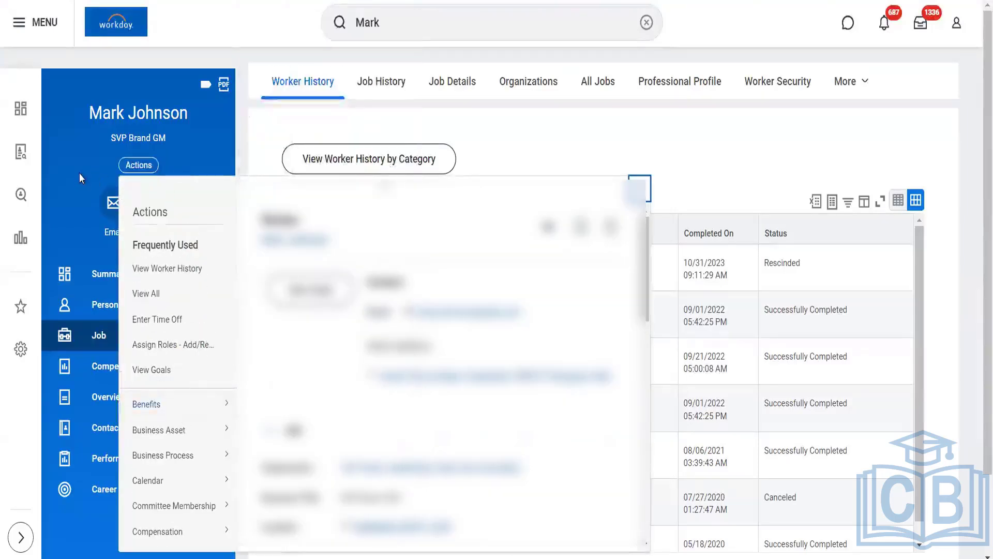
left_click(79, 173)
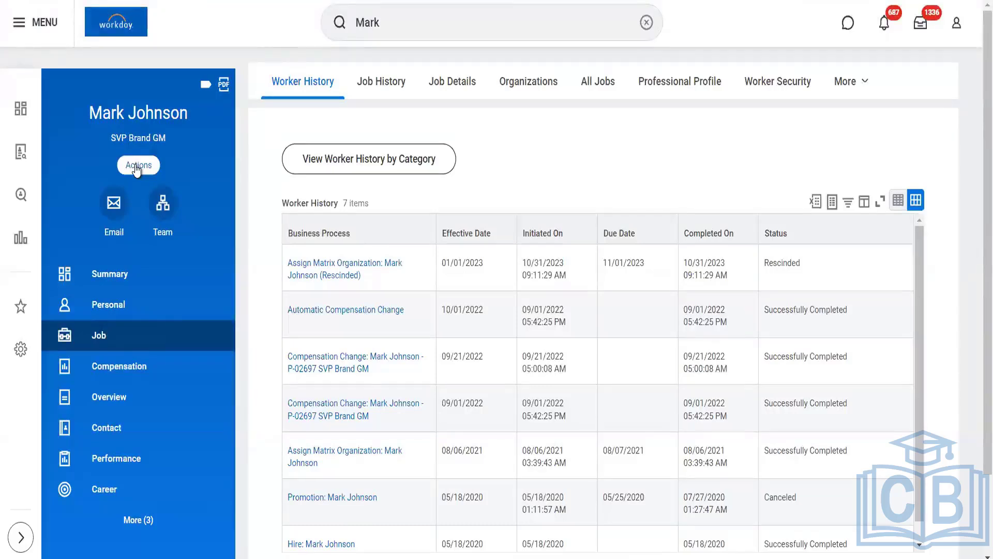
left_click(138, 166)
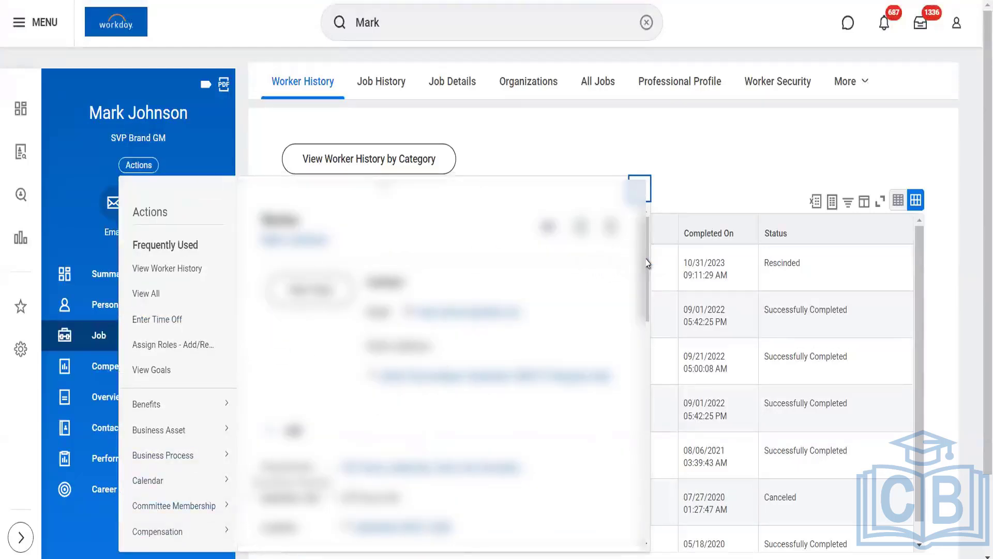
scroll(647, 305, "down", 1)
scroll(647, 304, "down", 4)
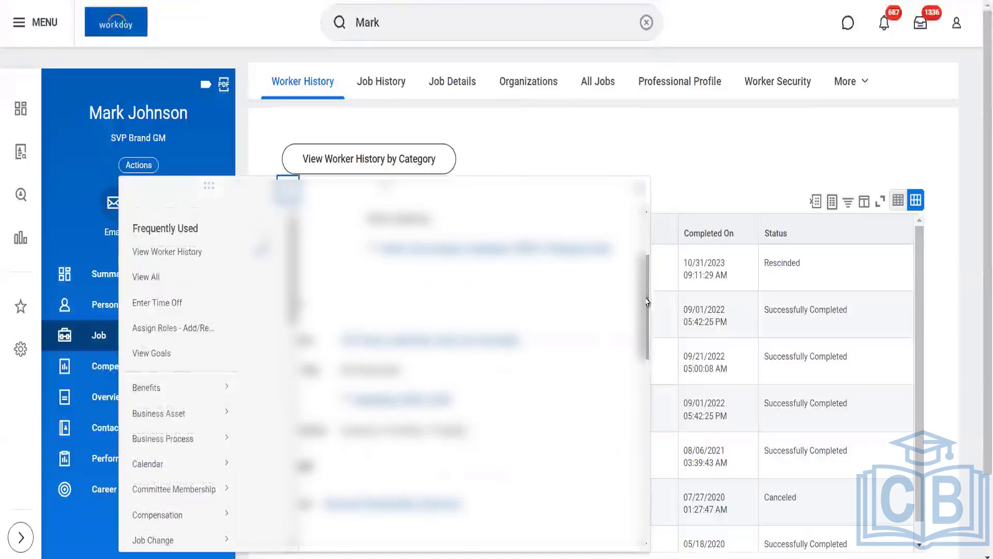
mouse_move(215, 432)
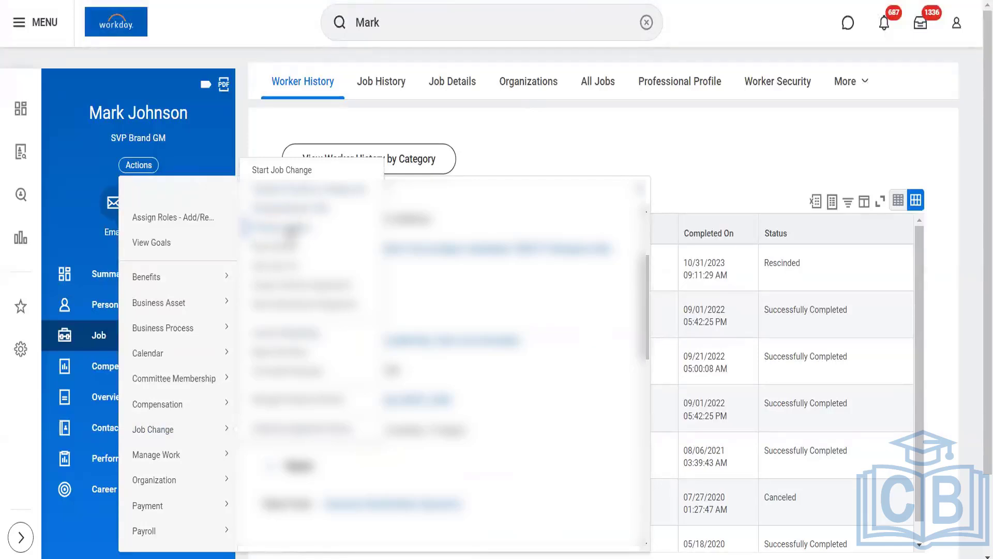
left_click(291, 229)
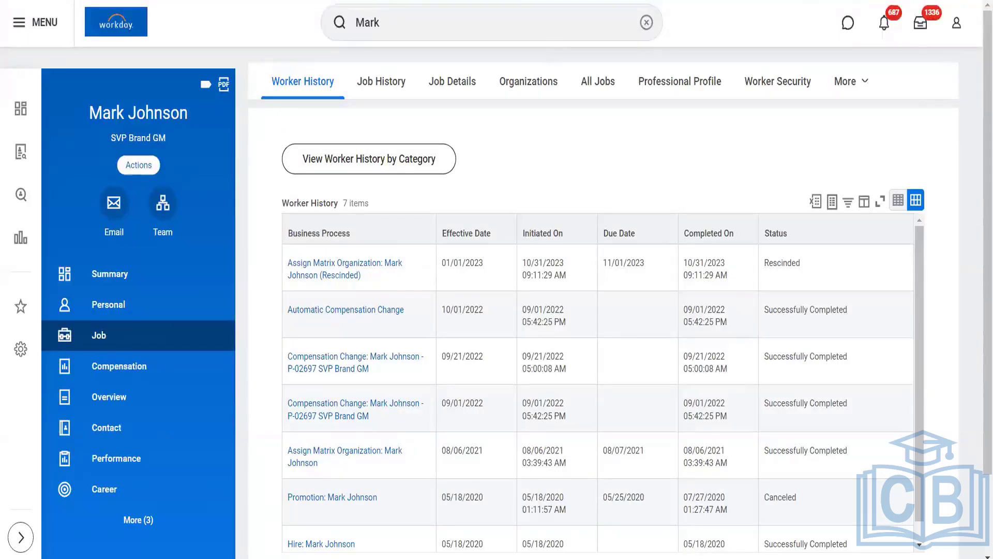
right_click(752, 1)
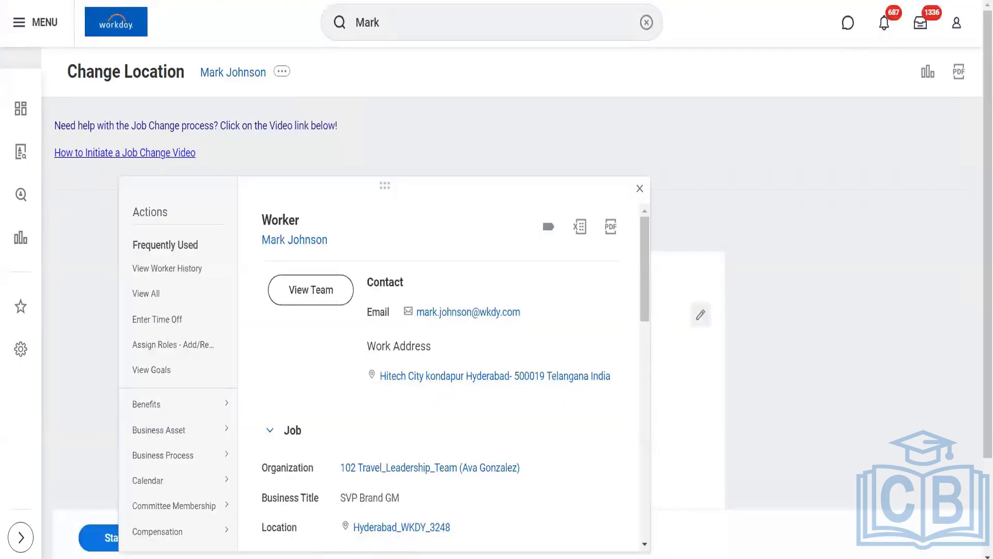
left_click(637, 190)
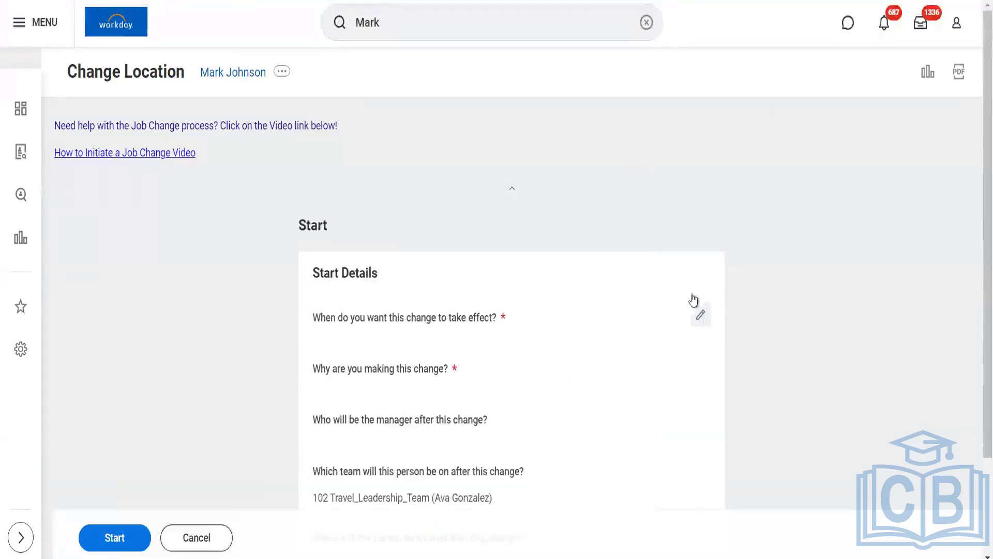
Edit the Start Details to take effect on 08/28/2024 with the Data Change reason Change Location.
left_click(700, 319)
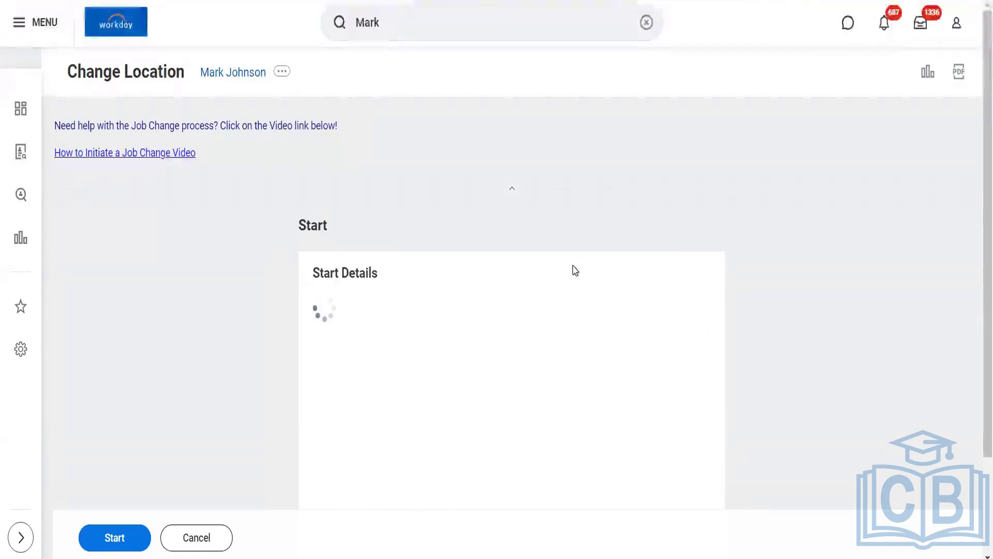
left_click(389, 345)
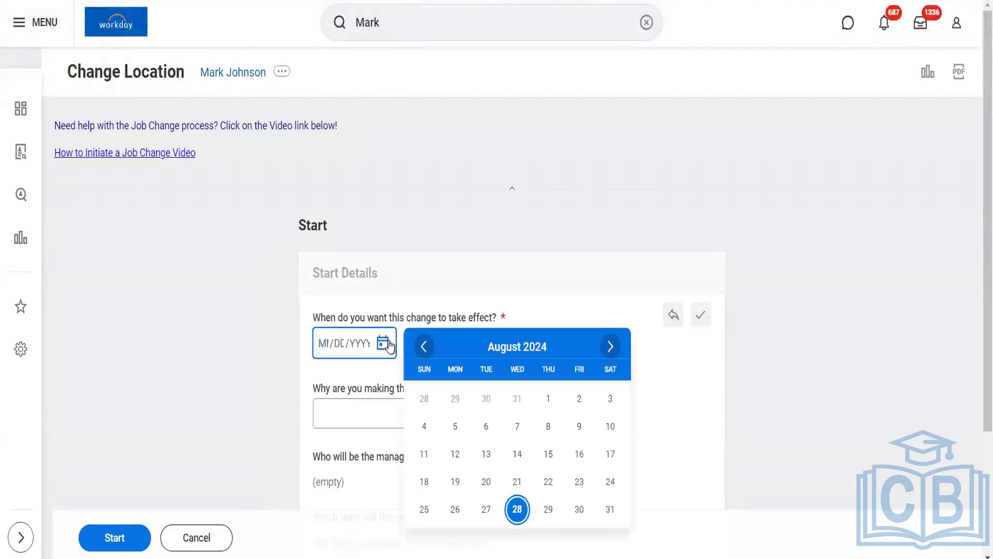
left_click(423, 439)
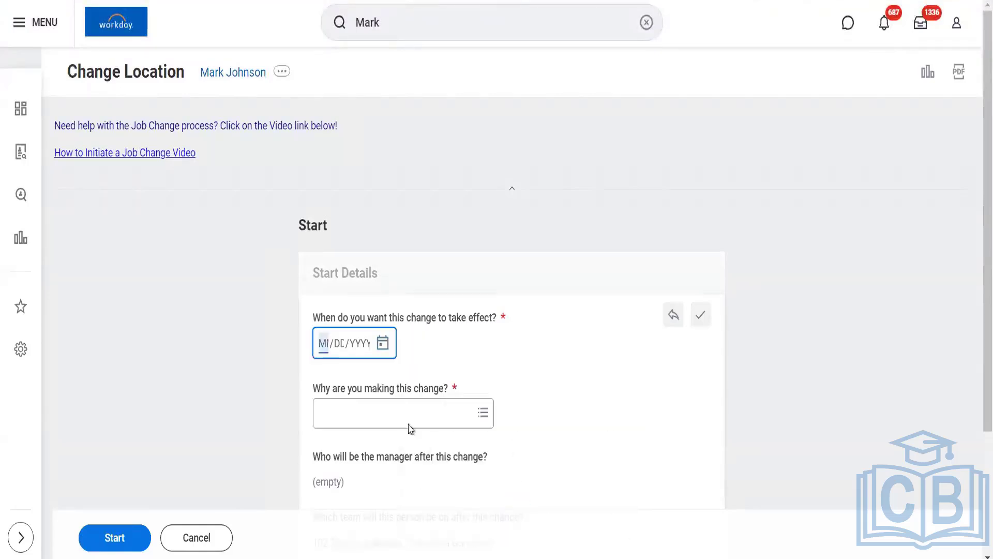
left_click(394, 414)
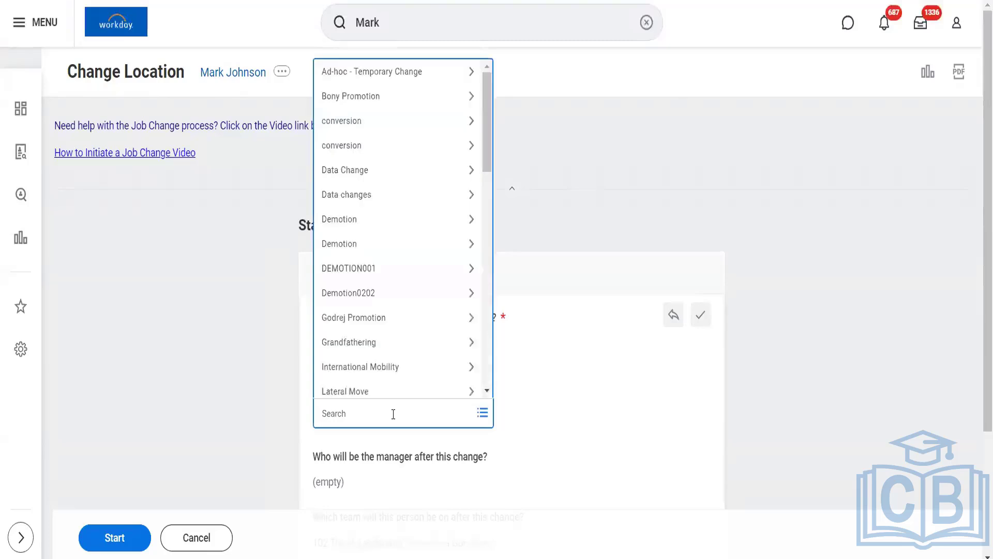
left_click(386, 168)
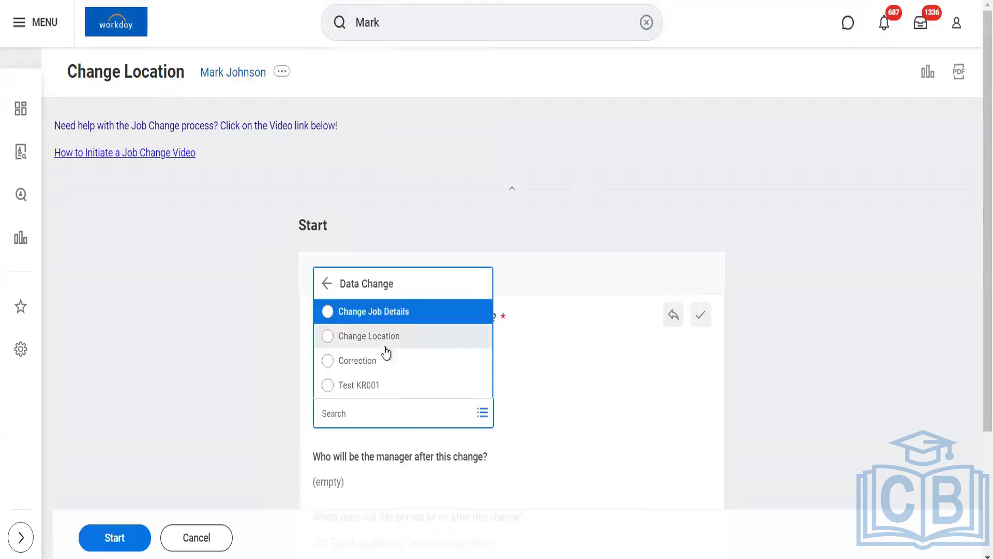
left_click(372, 340)
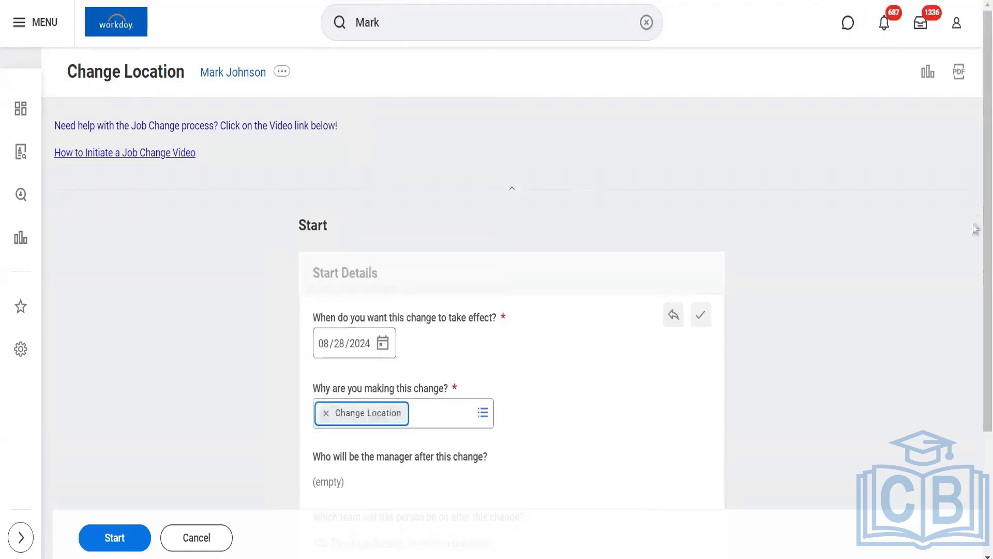
Replace the worker's location after the change with the second Hyderabad entry from a "Hyderabad" search.
scroll(974, 217, "down", 3)
left_click_drag(973, 345, 974, 375)
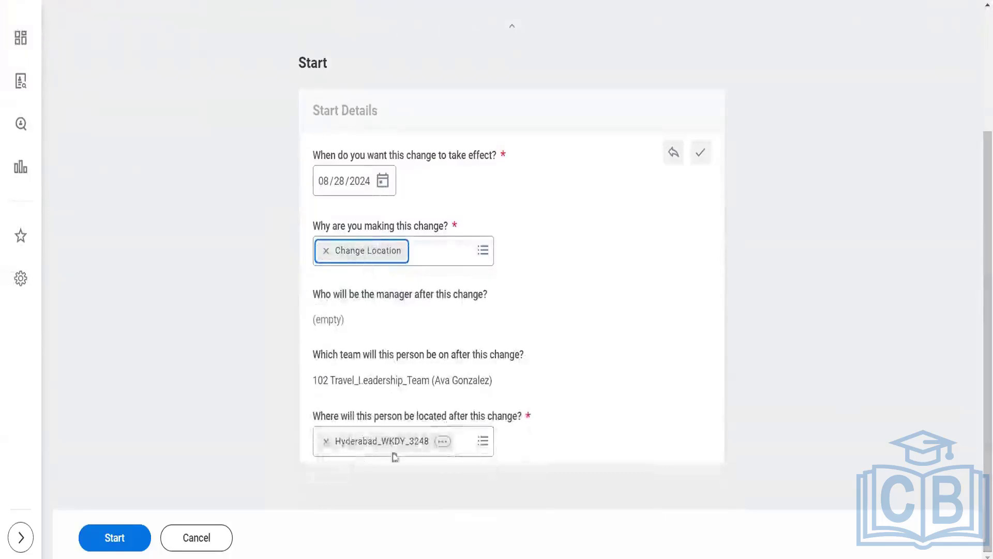
left_click(326, 442)
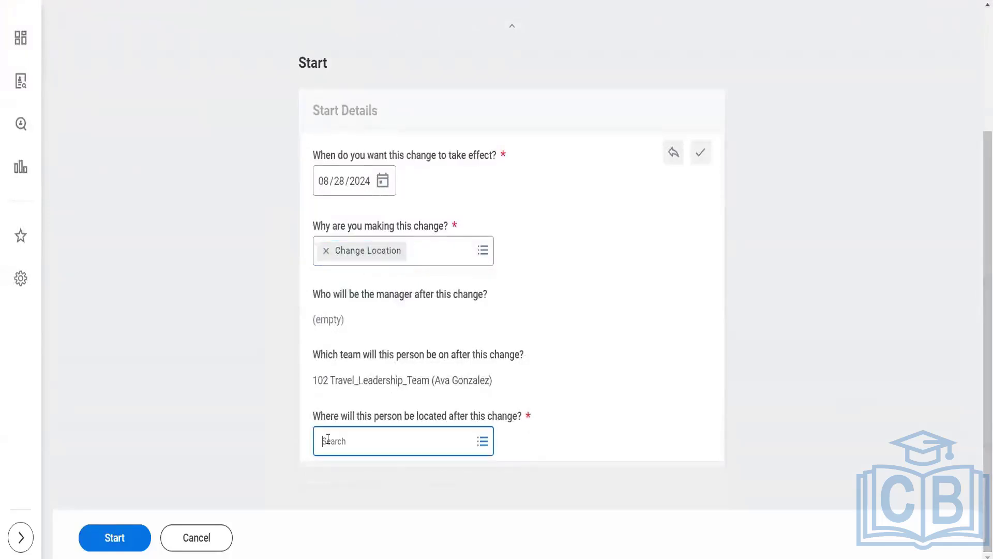
type("Hydera")
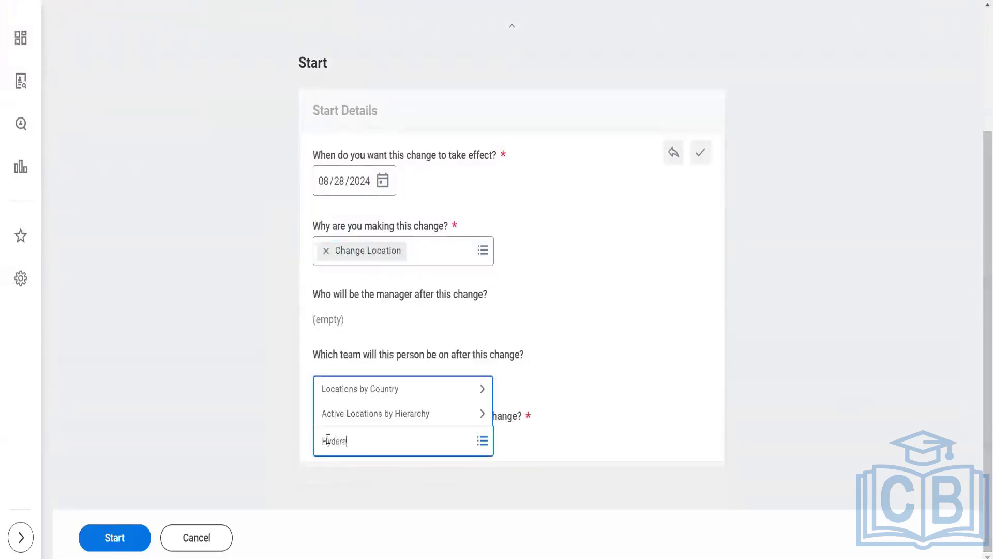
type("bad")
key("Return")
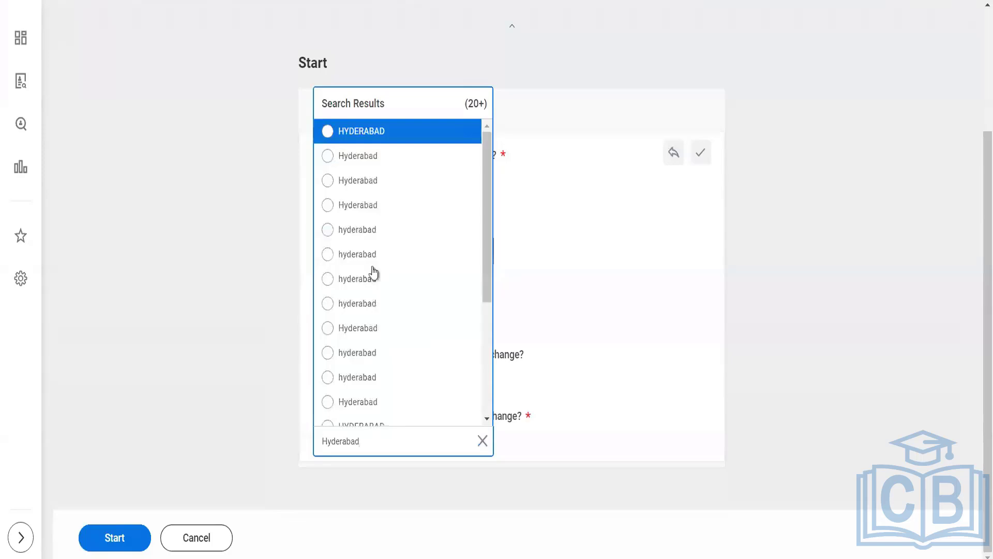
left_click(361, 163)
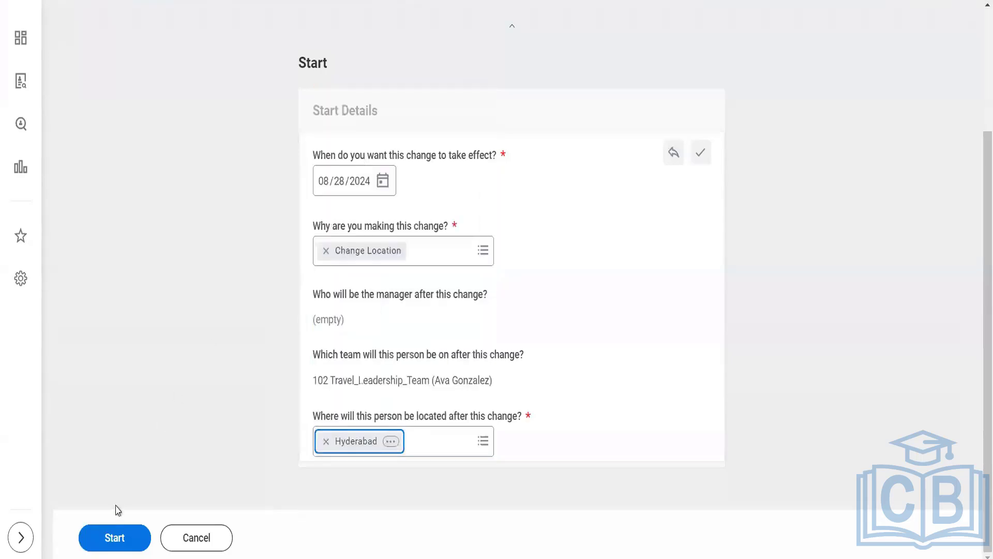
Start the location change, check the error on the location field, and start the change again with Hyderabad selected.
left_click(115, 538)
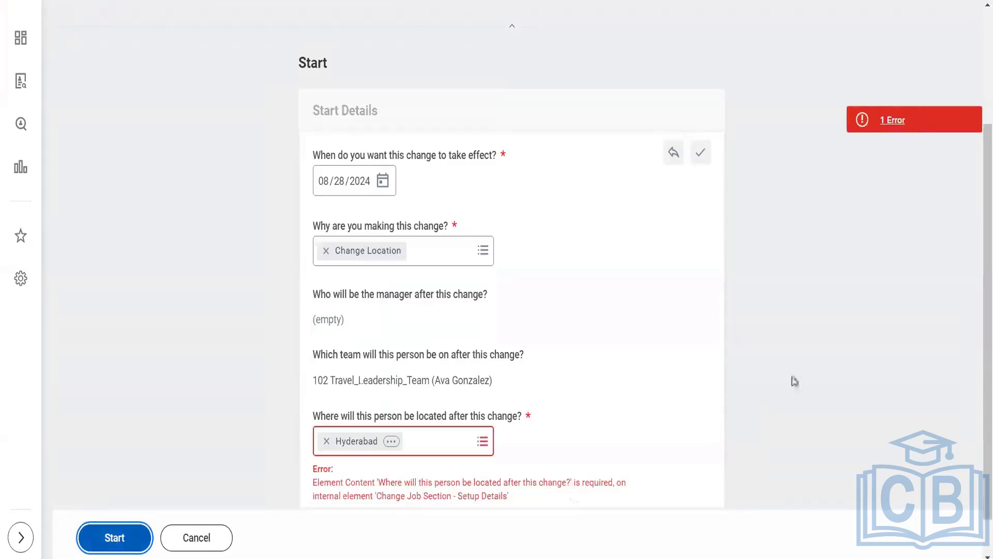
left_click(896, 123)
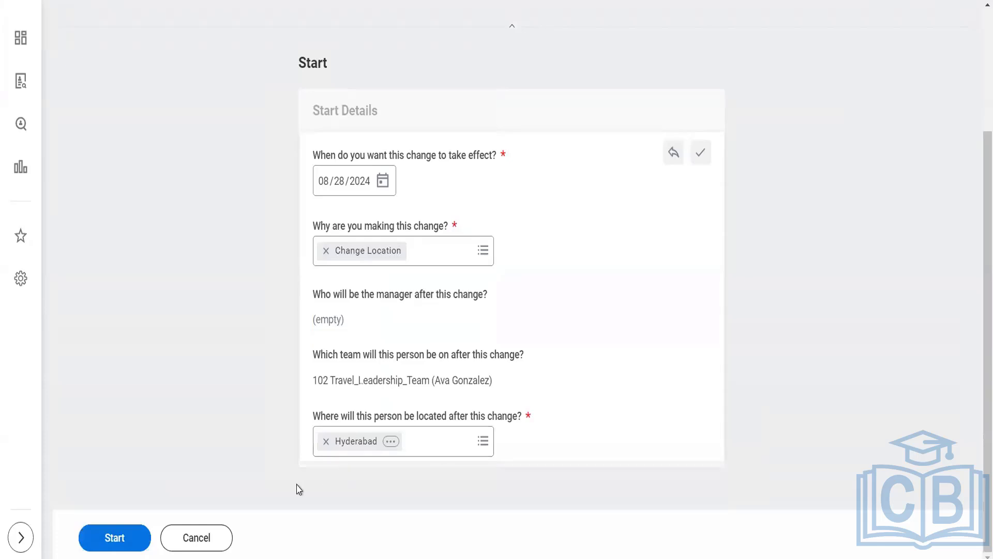
left_click(328, 446)
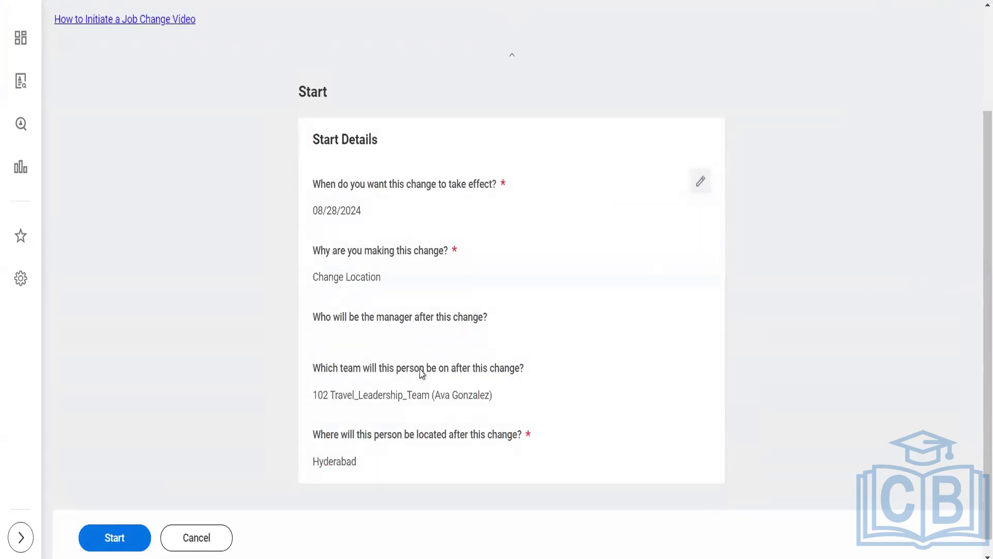
left_click(134, 539)
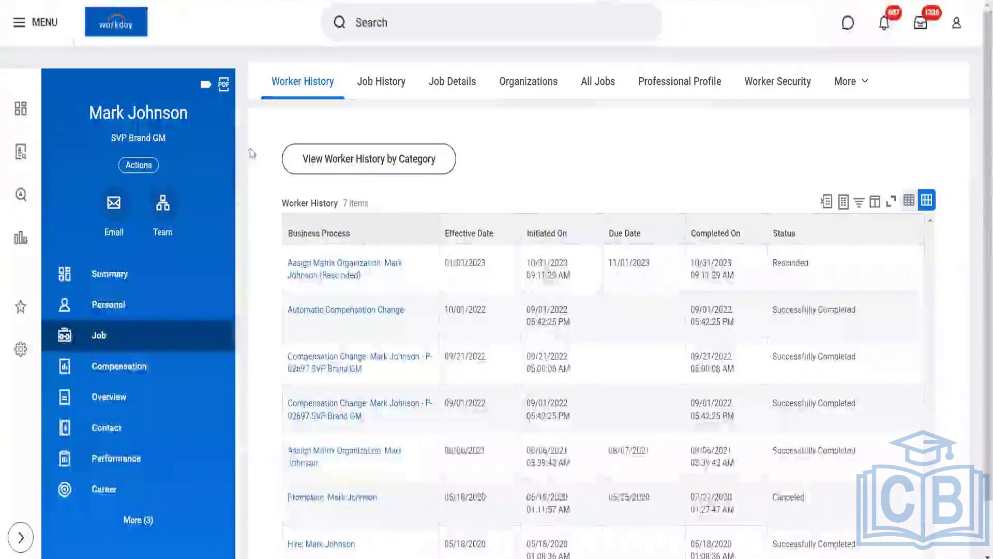
Go from the Location section to the Summary of the worker's Change Job process and submit the change.
left_click(409, 305)
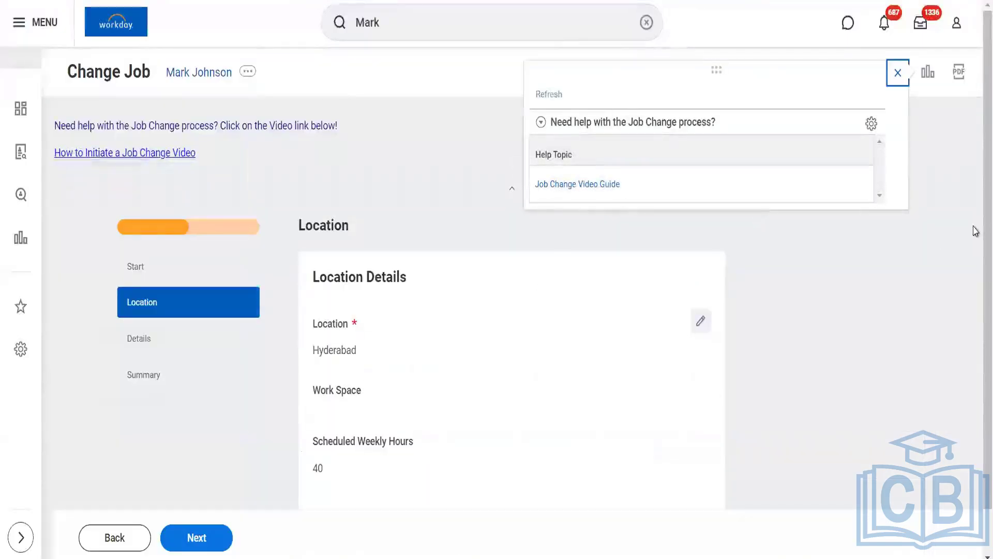
left_click_drag(985, 223, 985, 375)
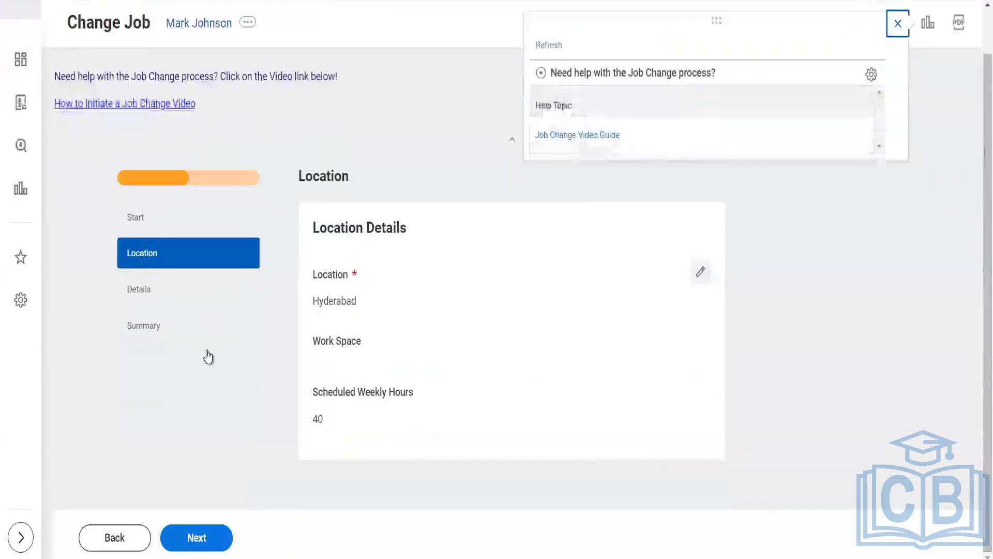
left_click(165, 329)
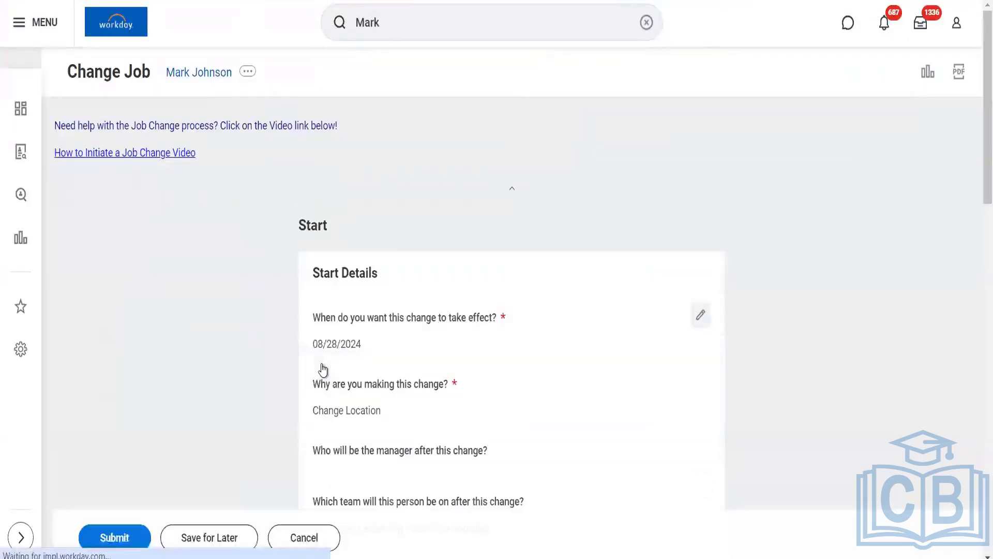
left_click(115, 548)
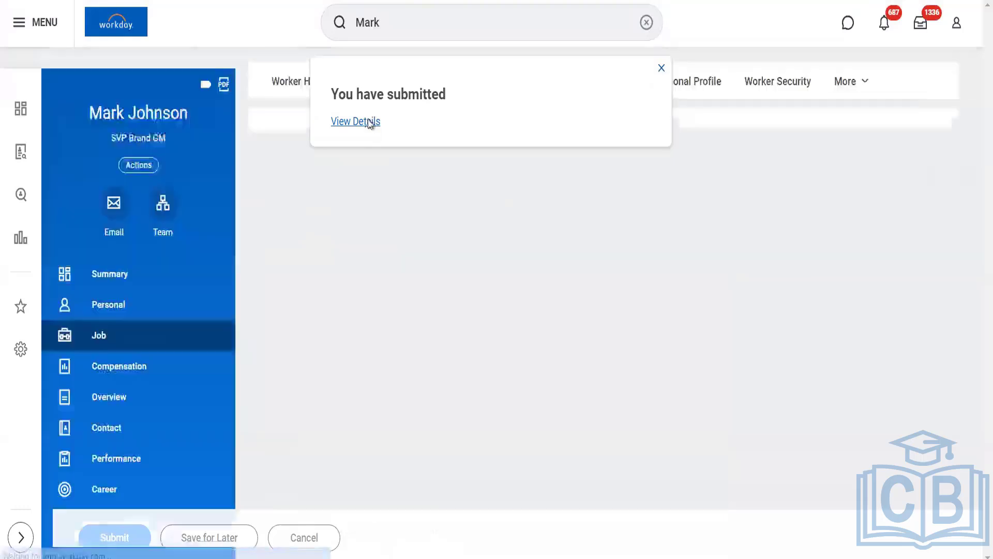
Open the submitted Data Change event and view its details and process.
left_click(368, 121)
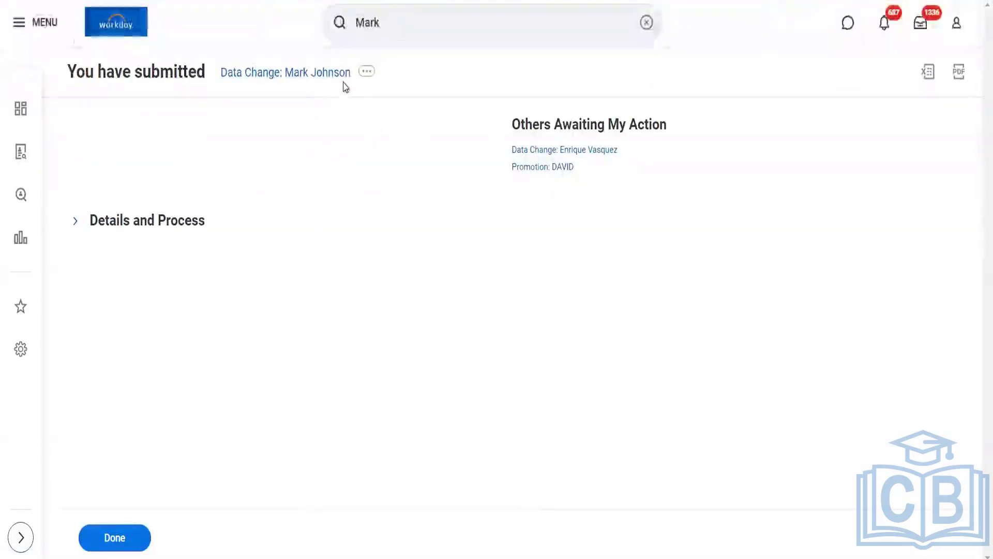
left_click(108, 228)
left_click(128, 392)
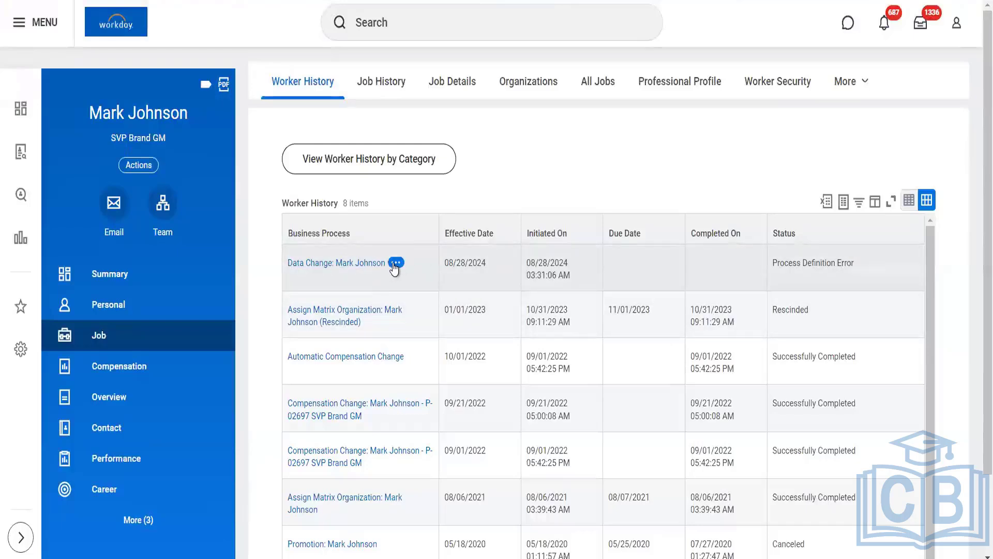
Inspect the business process actions for the 08/28/2024 Data Change and the Automatic Compensation Change in the worker history.
left_click(396, 263)
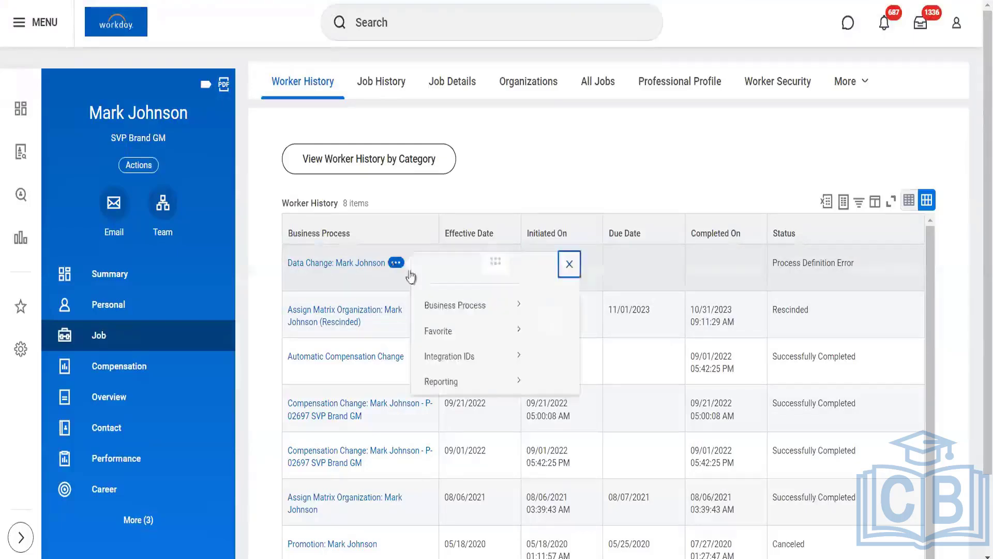
mouse_move(454, 324)
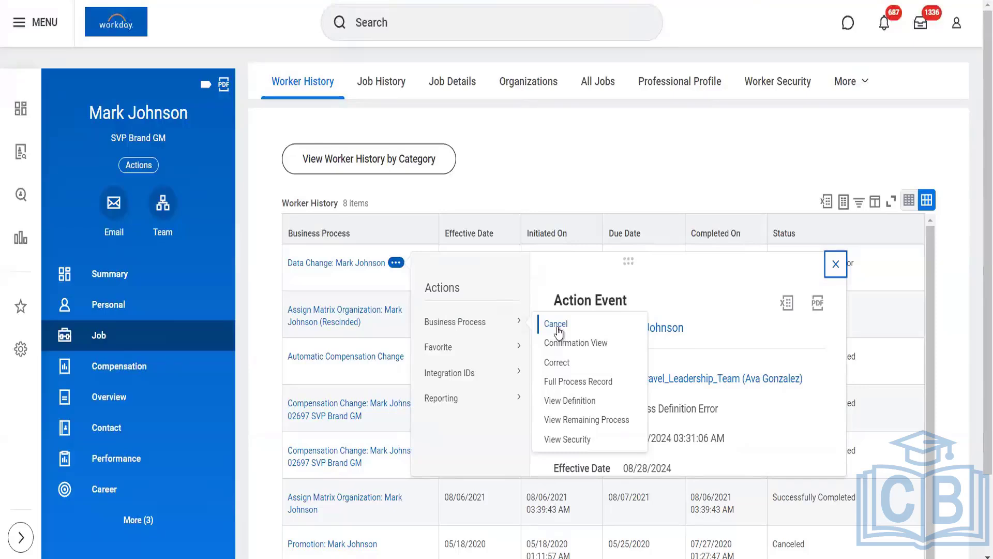
left_click(536, 144)
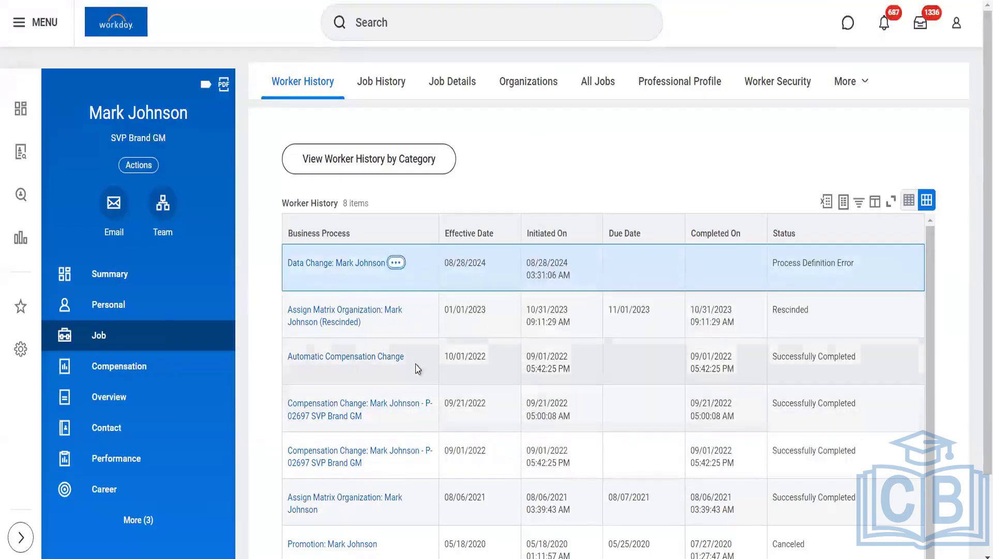
left_click(415, 357)
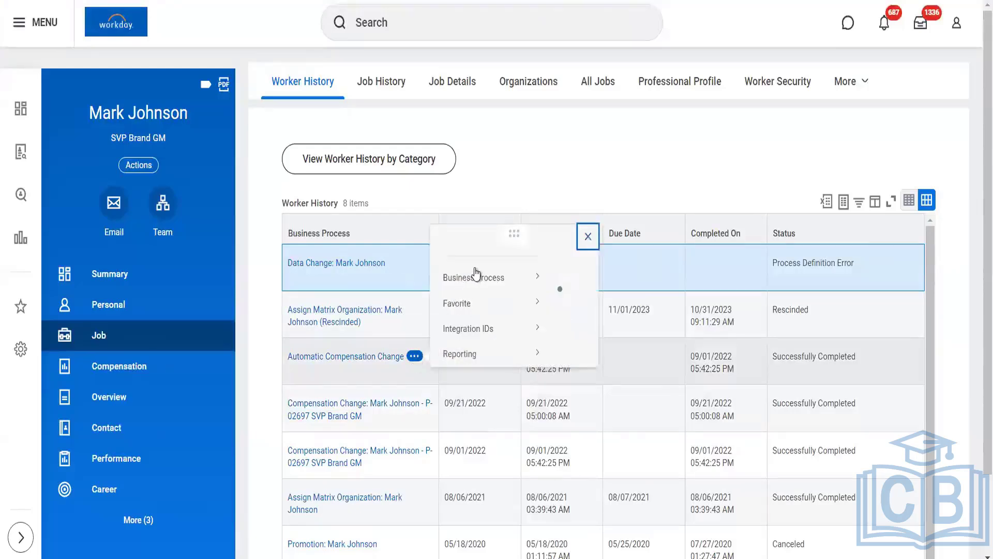
mouse_move(488, 217)
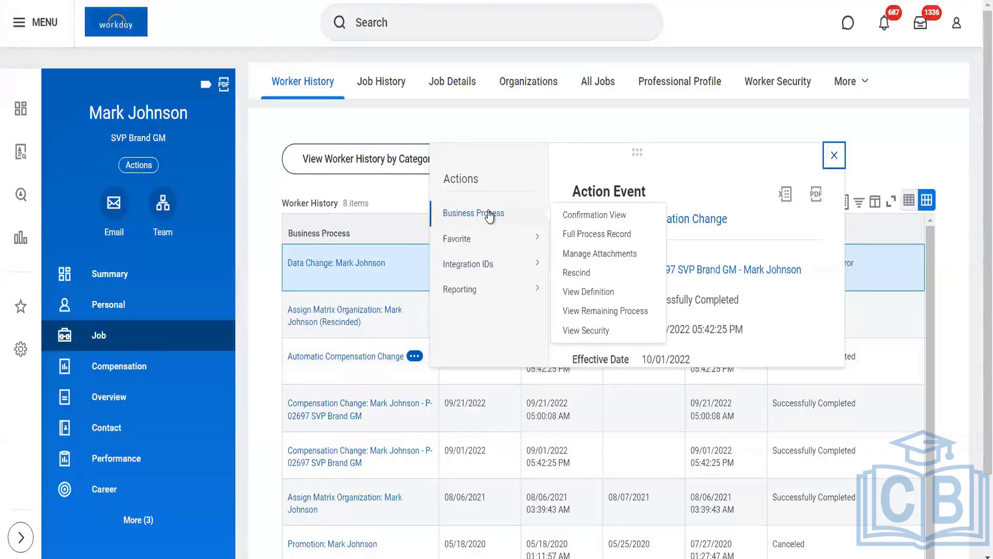
left_click(833, 157)
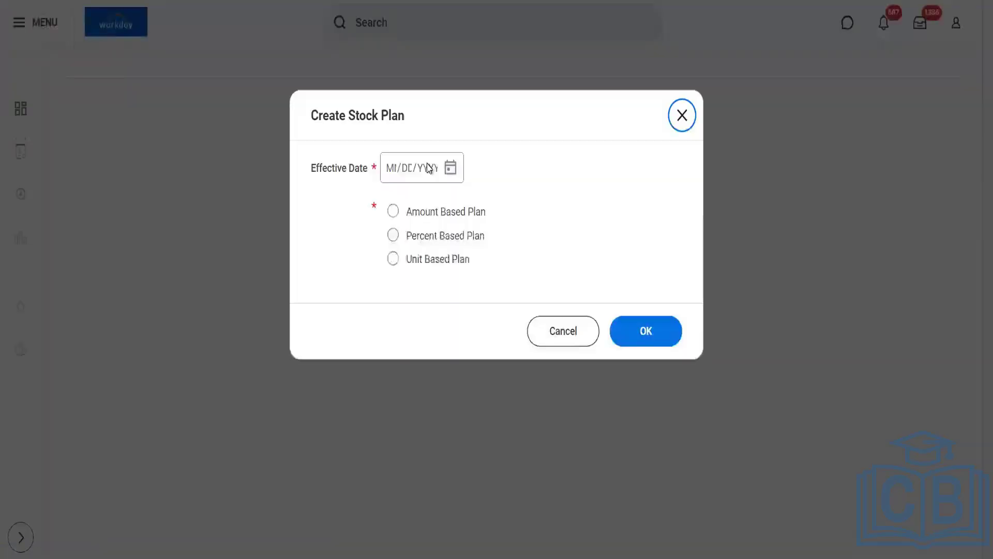
Start creating an Amount Based stock plan with an effective date of 08/28/2024.
left_click(452, 175)
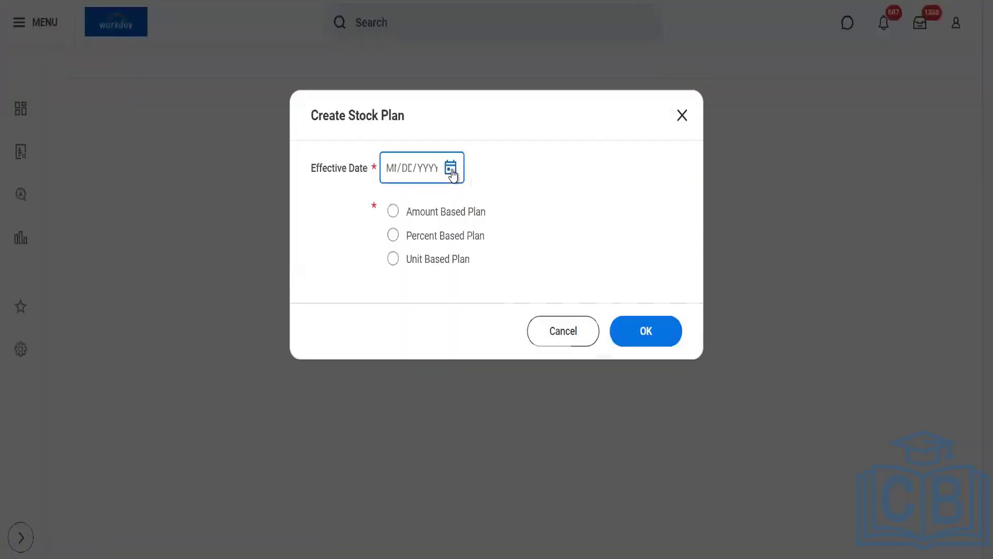
left_click(585, 334)
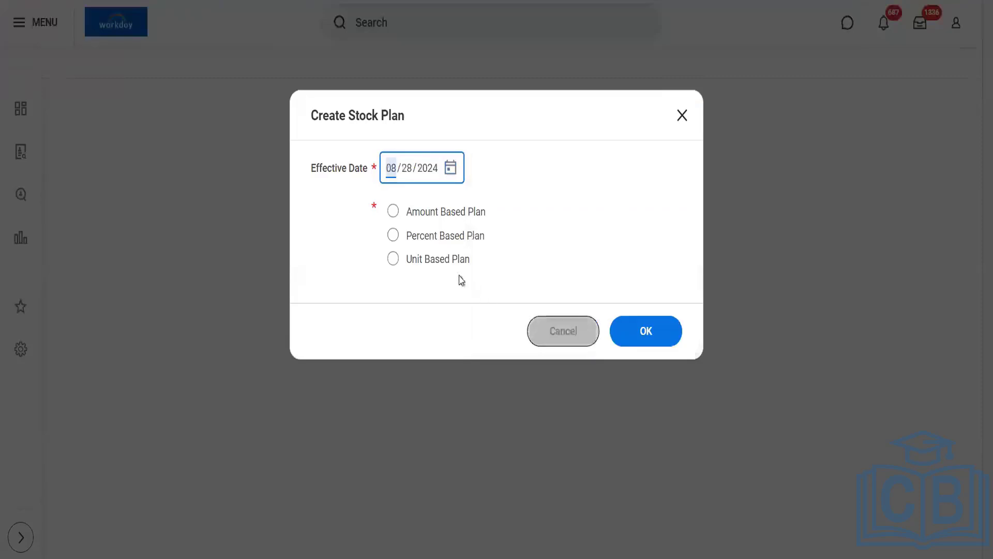
left_click(393, 211)
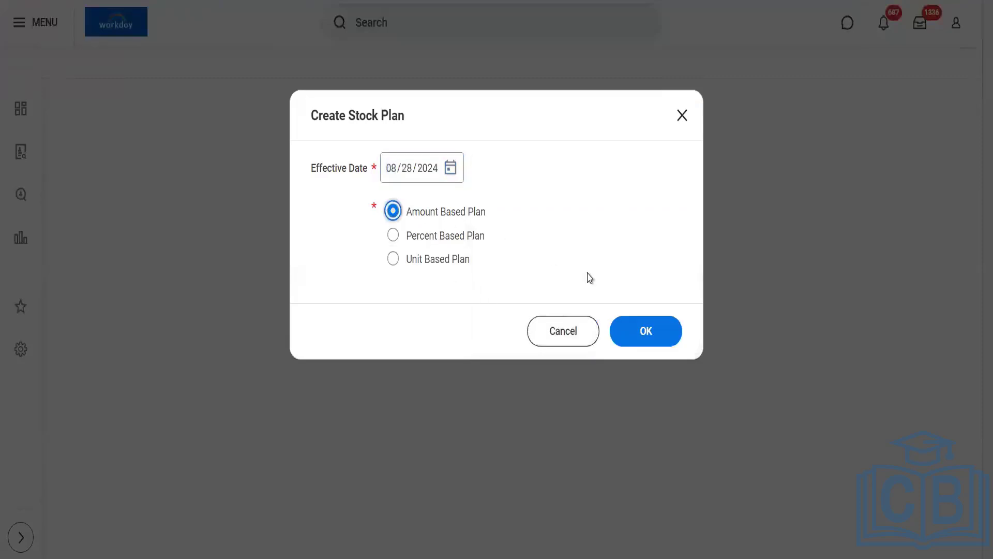
left_click(632, 334)
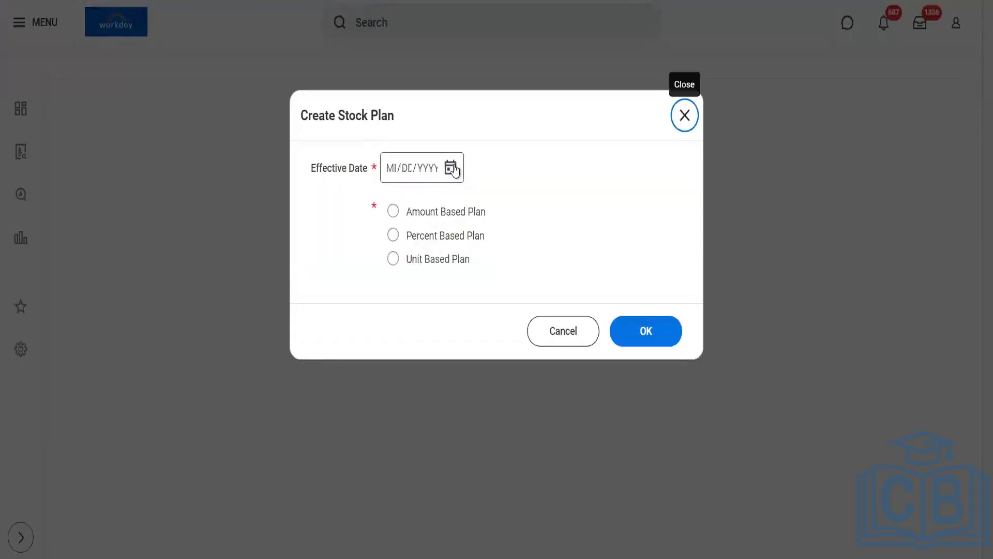
Start creating a Percent Based stock plan with an effective date of 08/28/2024.
left_click(451, 168)
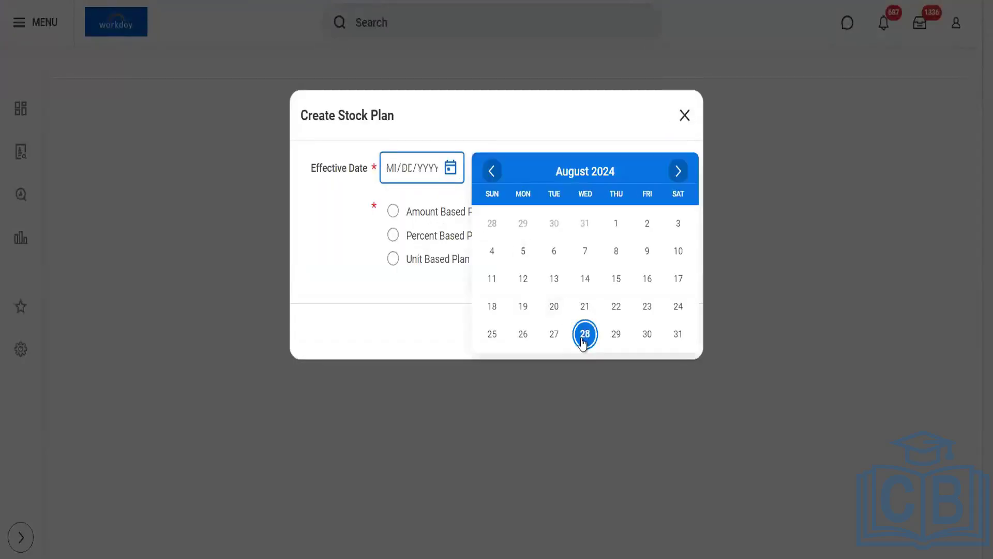
left_click(584, 334)
left_click(414, 239)
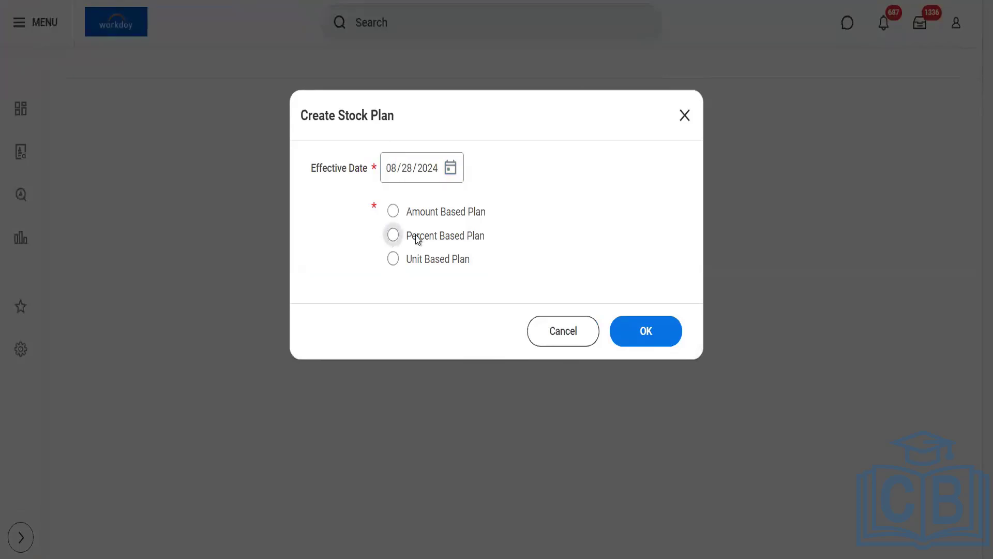
left_click(628, 337)
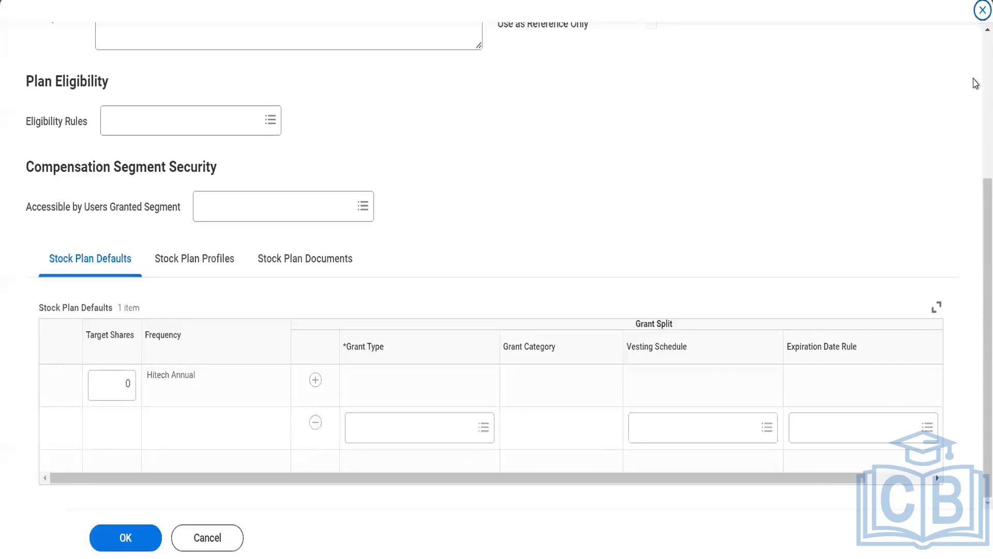
Examine the stock plan form's details, award calculation and eligibility sections and compare the Stock Plan Defaults and Stock Plan Profiles columns.
scroll(975, 83, "up", 5)
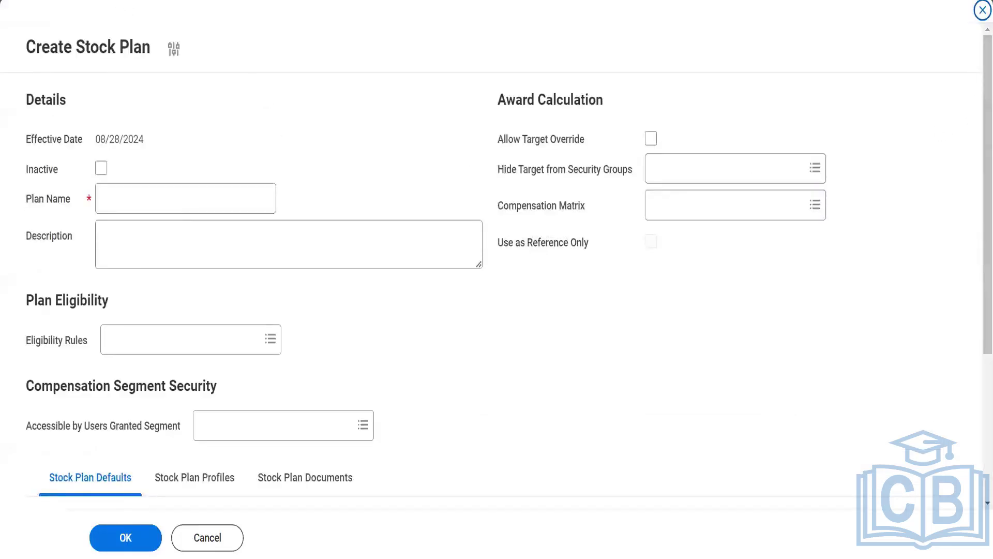
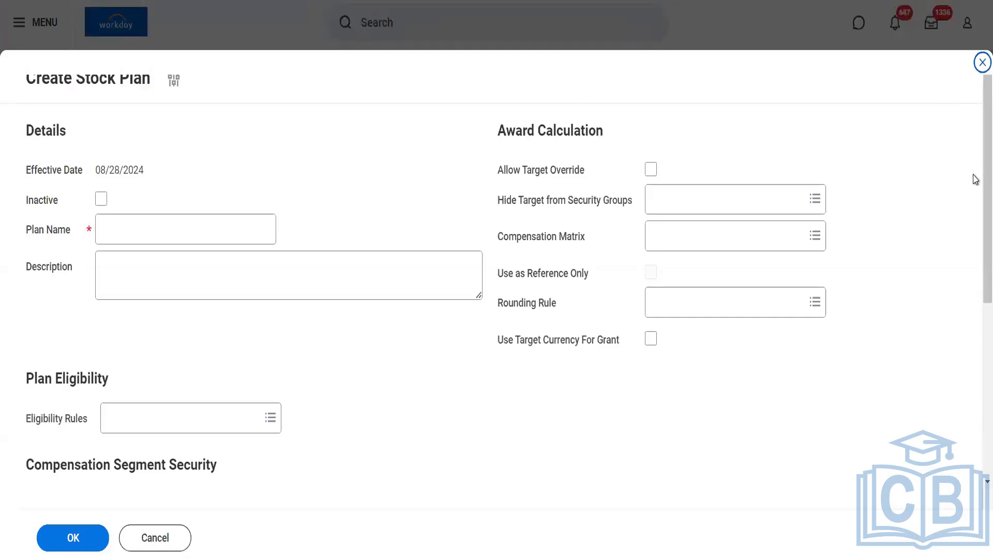
scroll(975, 180, "down", 5)
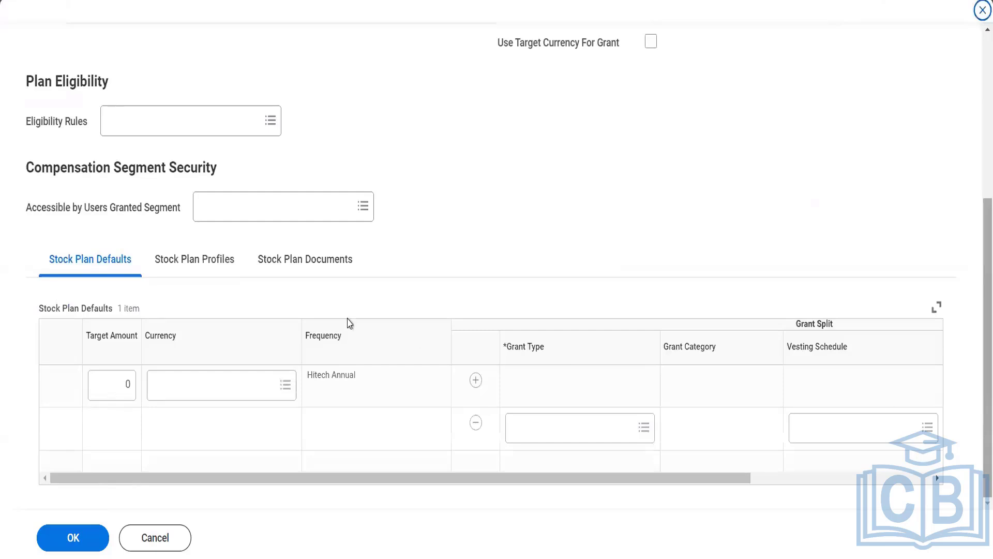
left_click(181, 270)
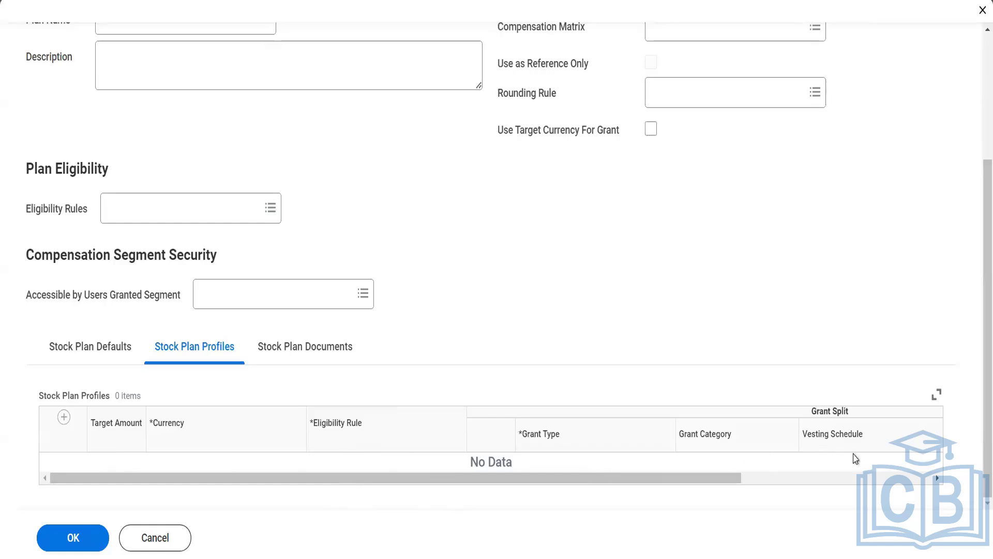
left_click(793, 475)
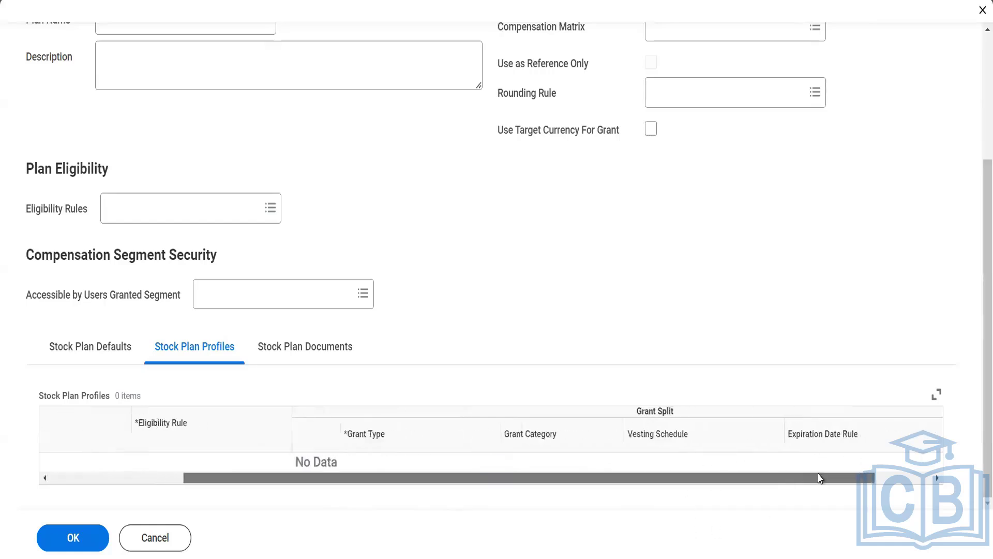
left_click_drag(820, 476, 882, 475)
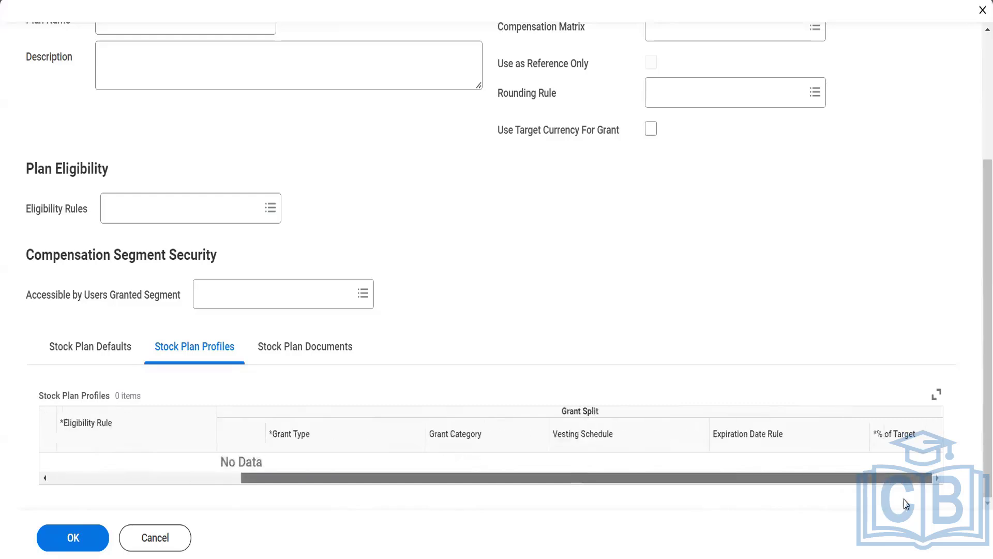
left_click_drag(758, 476, 436, 491)
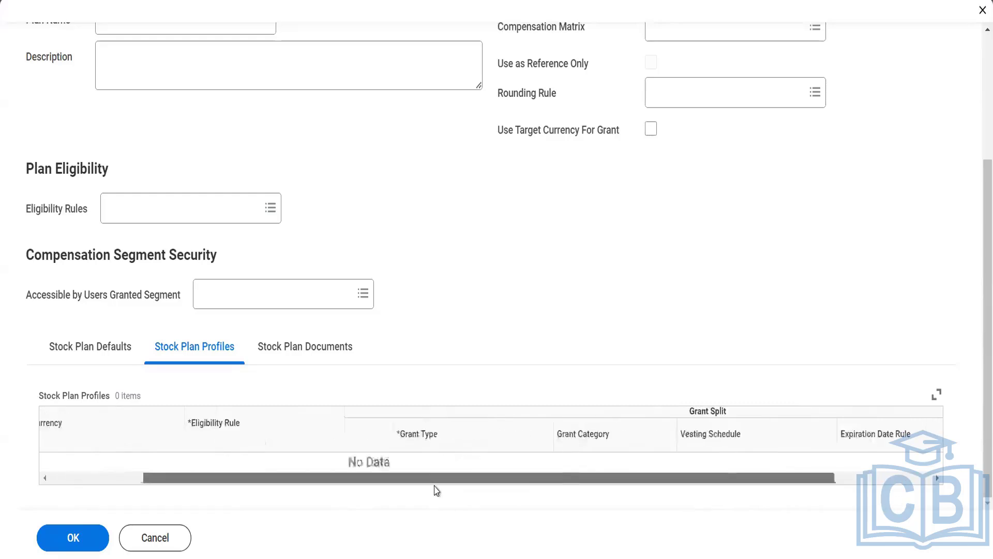
left_click(82, 350)
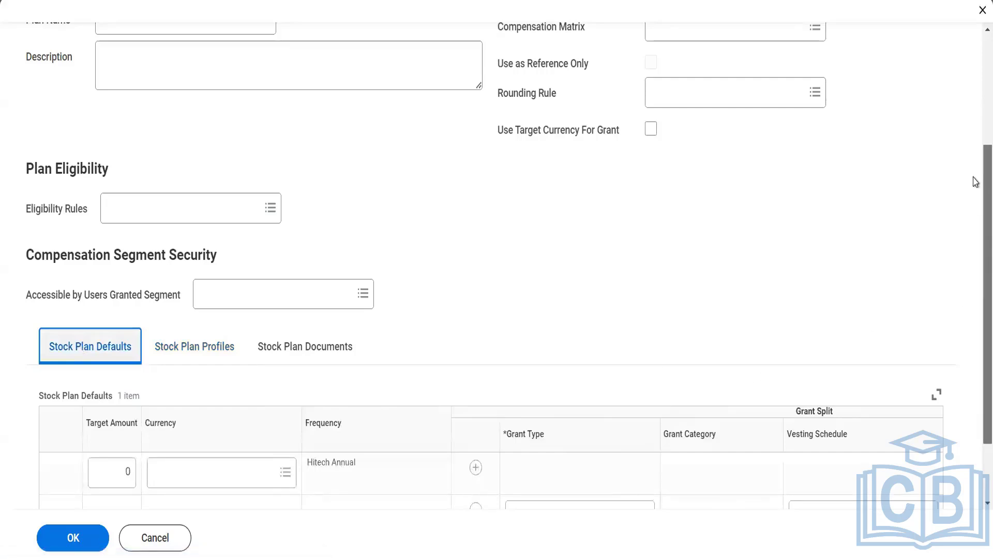
scroll(975, 85, "up", 4)
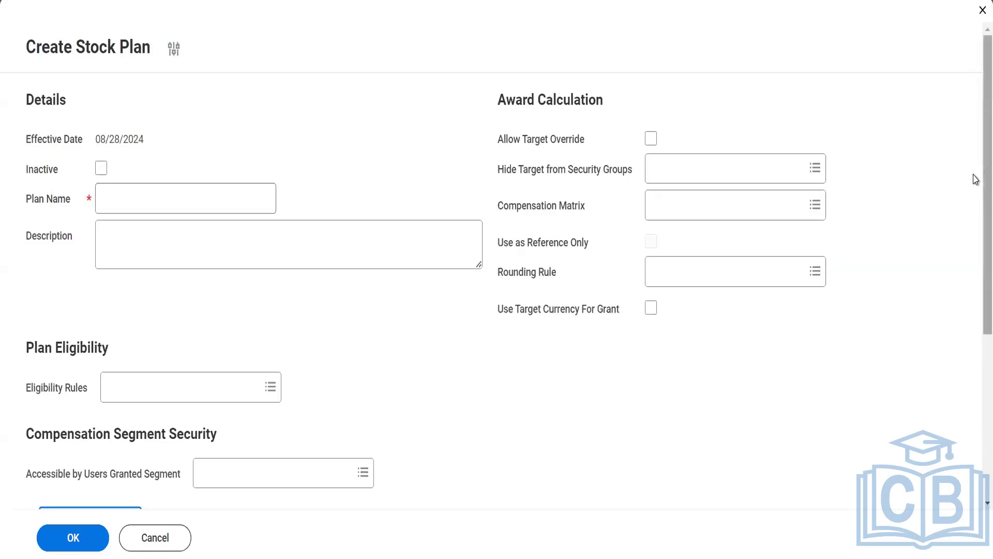
scroll(982, 348, "down", 5)
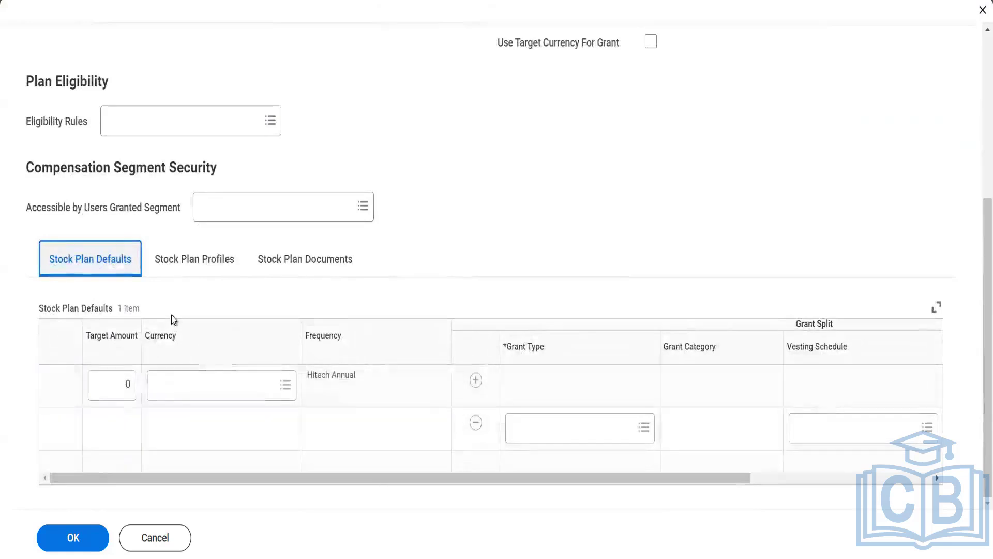
left_click(182, 256)
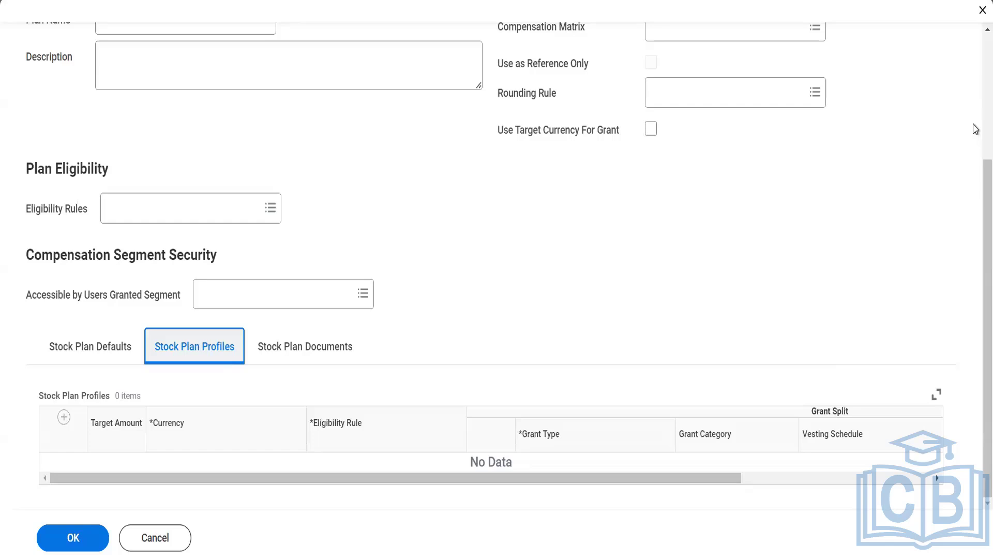
scroll(411, 277, "up", 3)
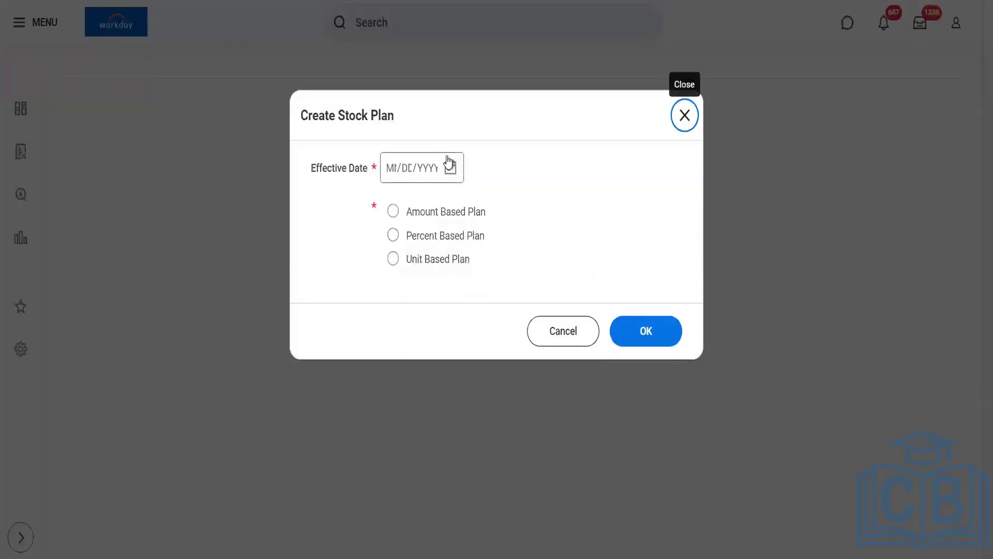
Start creating a Unit Based stock plan effective 08/28/2024 and allow target override in the stock plan form's award calculation.
left_click(449, 169)
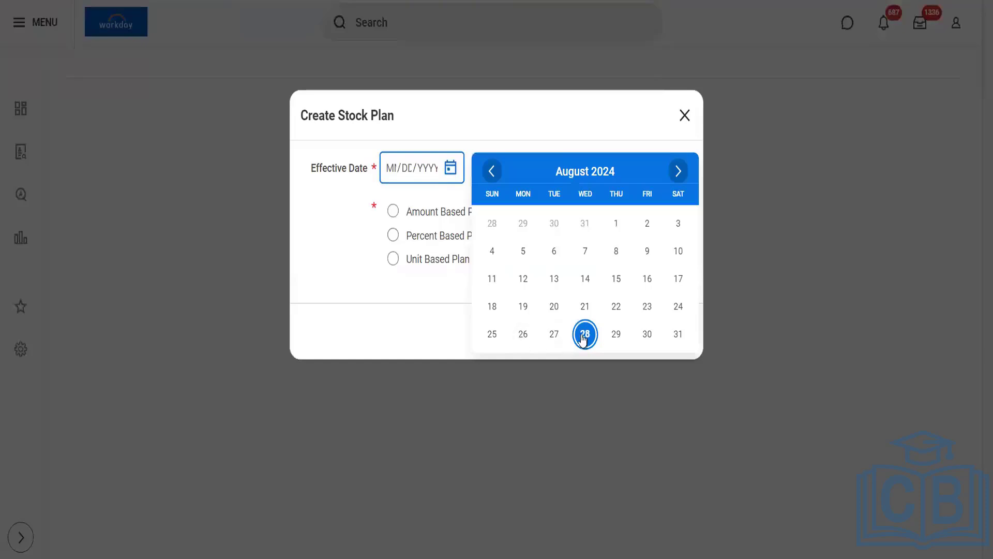
left_click(584, 335)
left_click(435, 261)
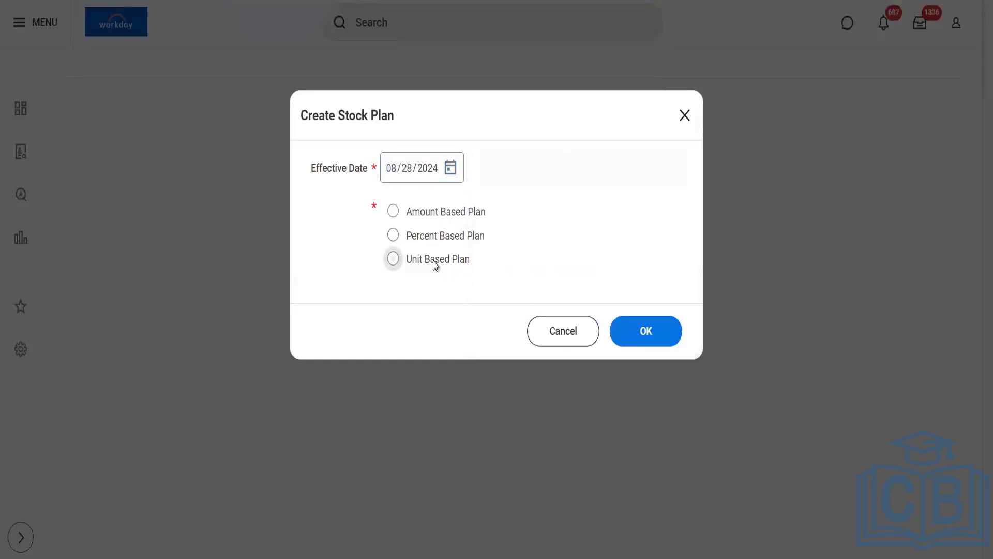
left_click(627, 341)
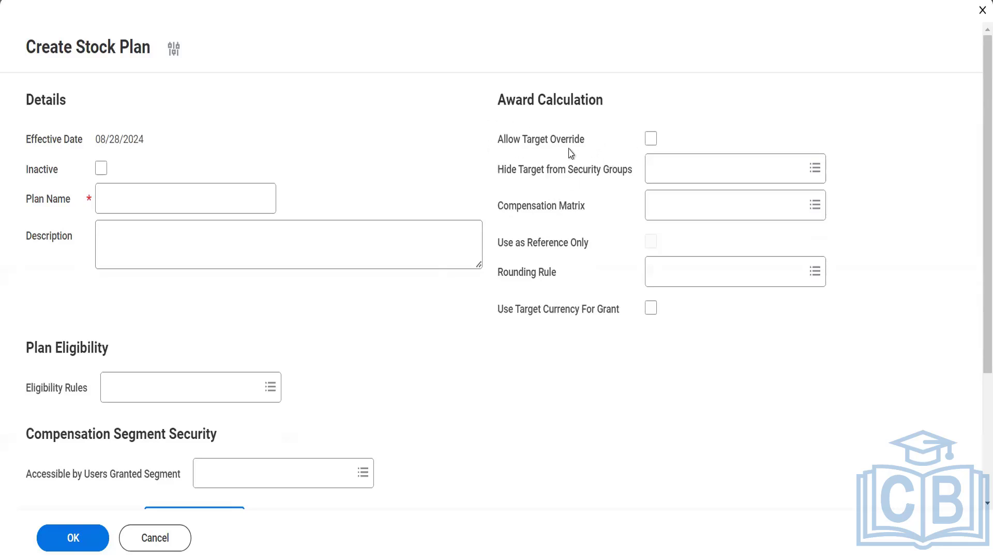
left_click(650, 140)
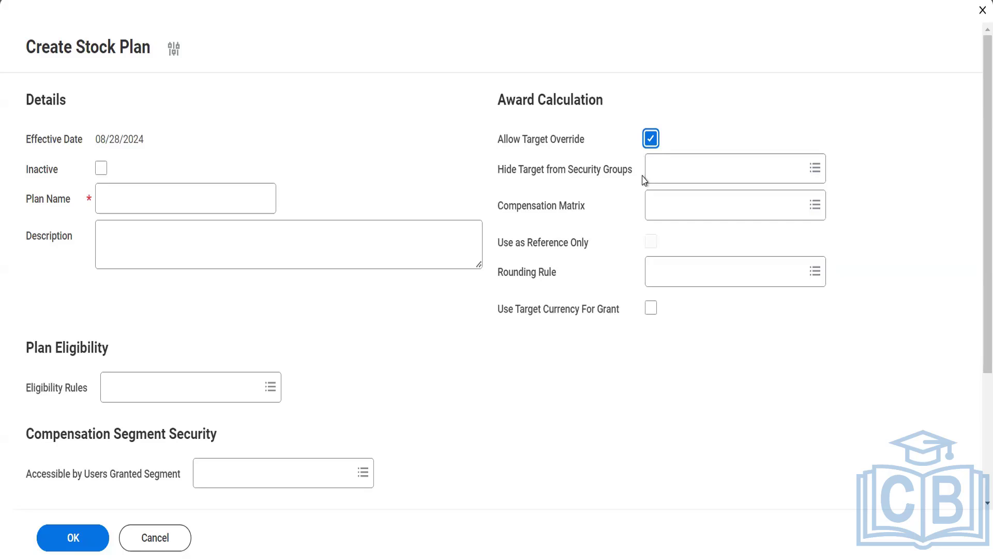
Browse the Compensation Matrix options of the stock plan, including the Total Value Compensation Matrices.
left_click(669, 202)
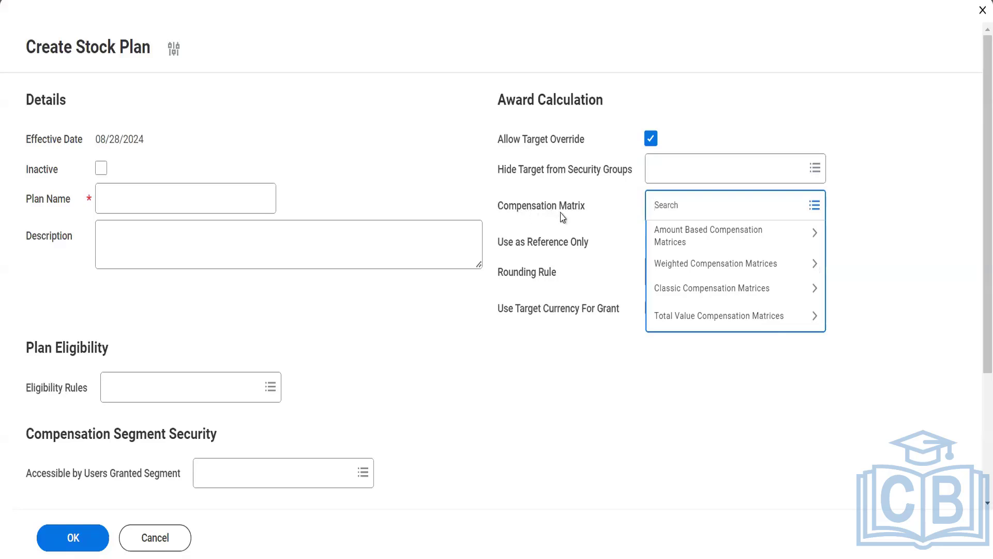
left_click(720, 322)
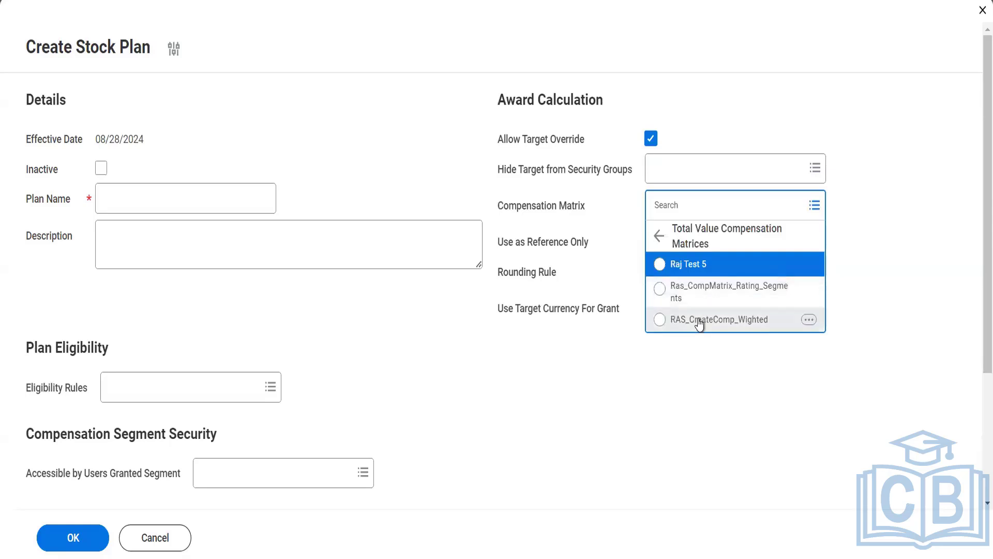
right_click(700, 323)
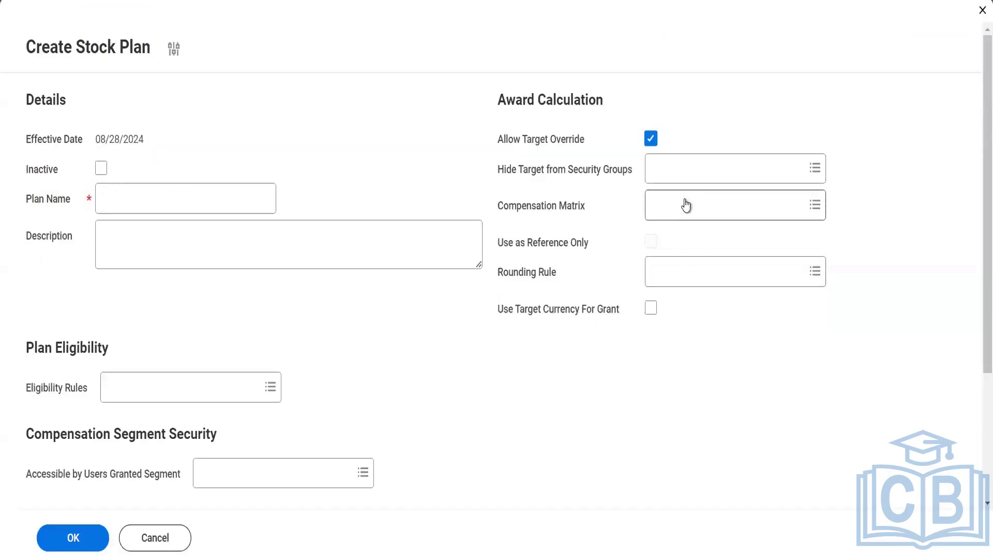
left_click(687, 200)
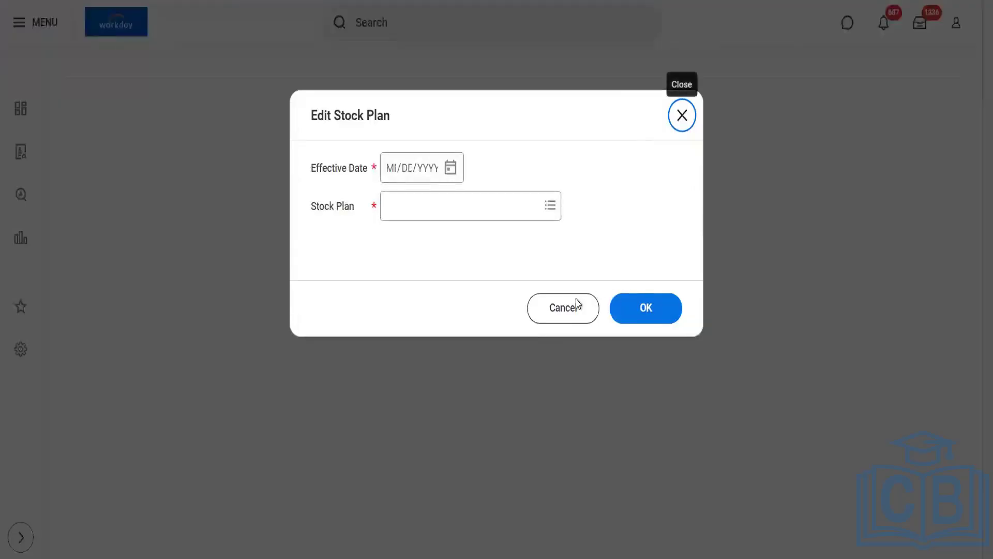
Cancel the Edit Stock Plan prompt and open the Create Compensation Matrix task by searching for "create comp matrix".
left_click(571, 307)
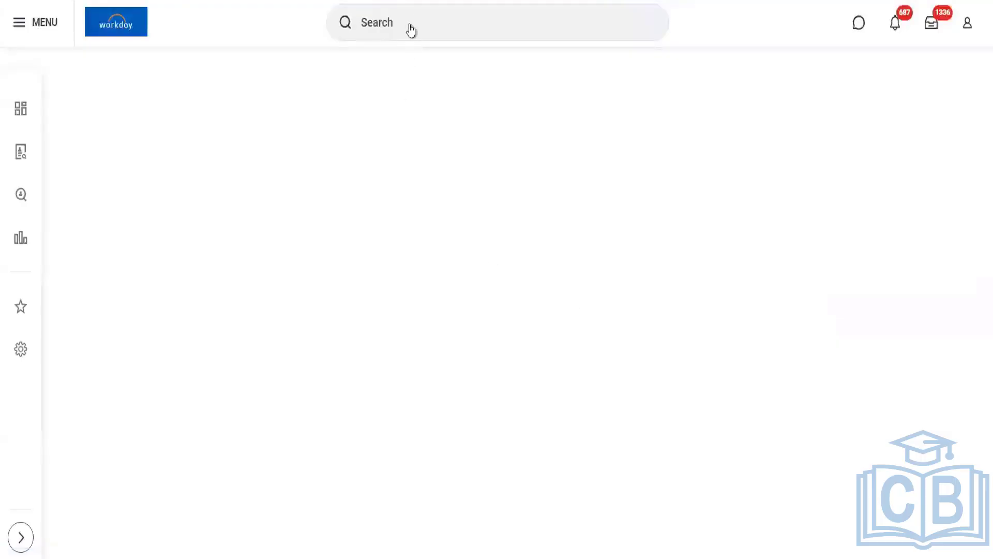
left_click(413, 21)
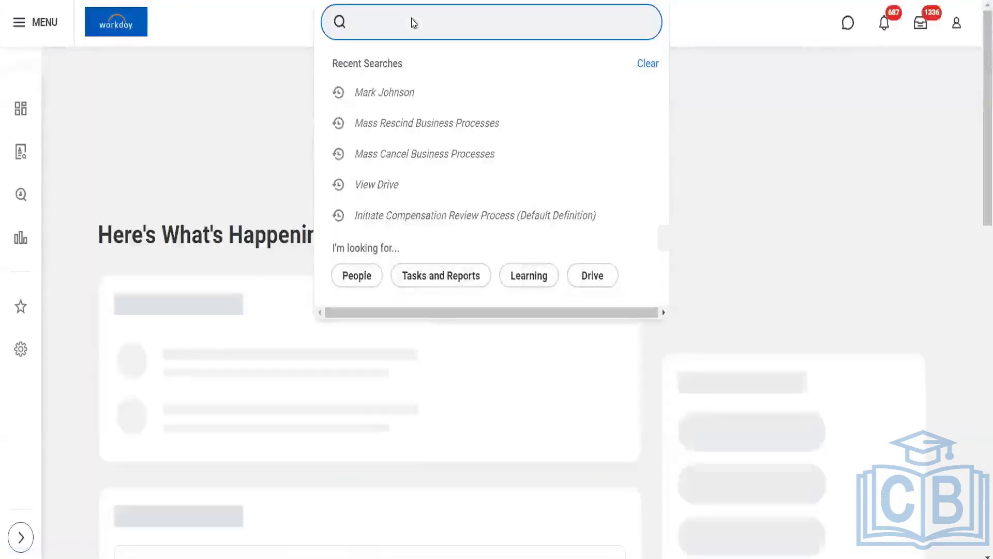
type("creat")
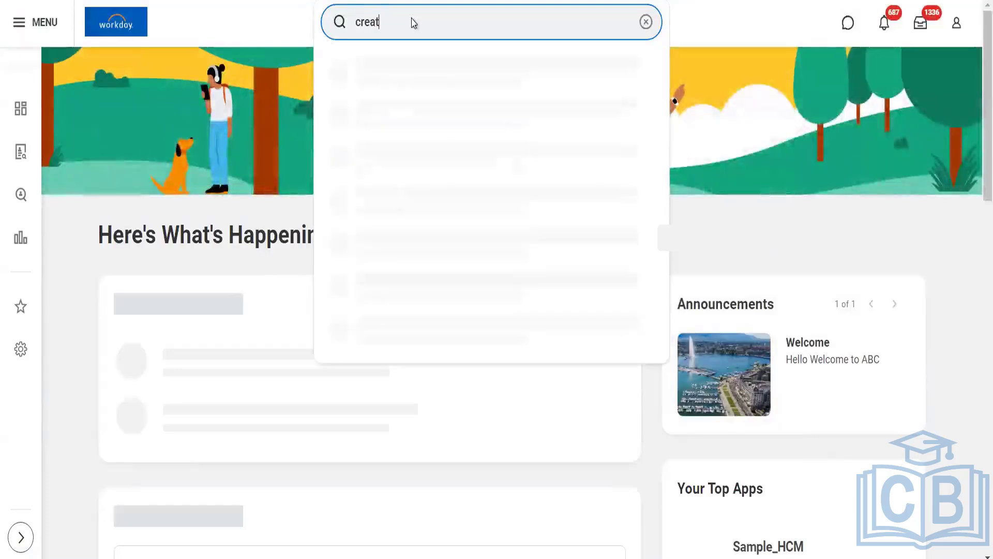
type("e comp m")
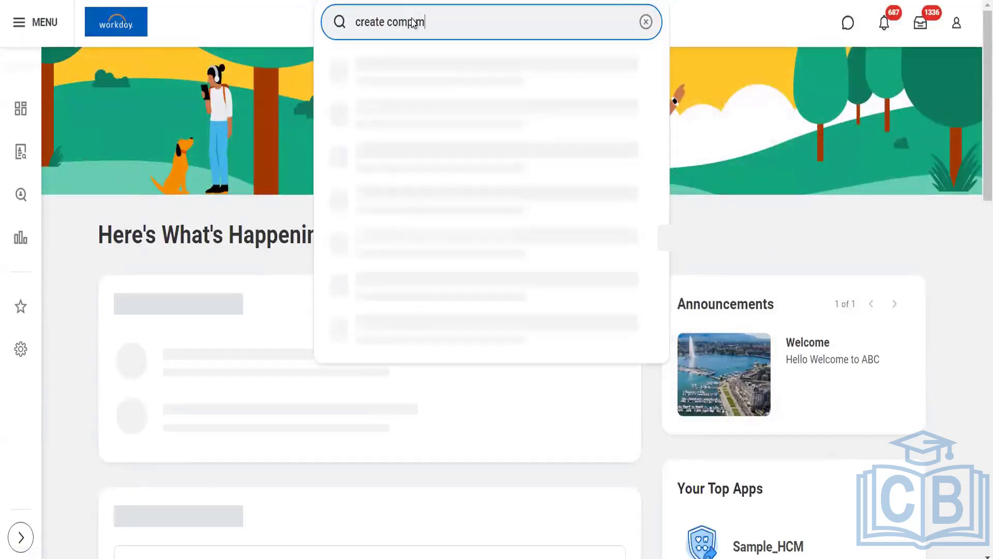
type("atrix")
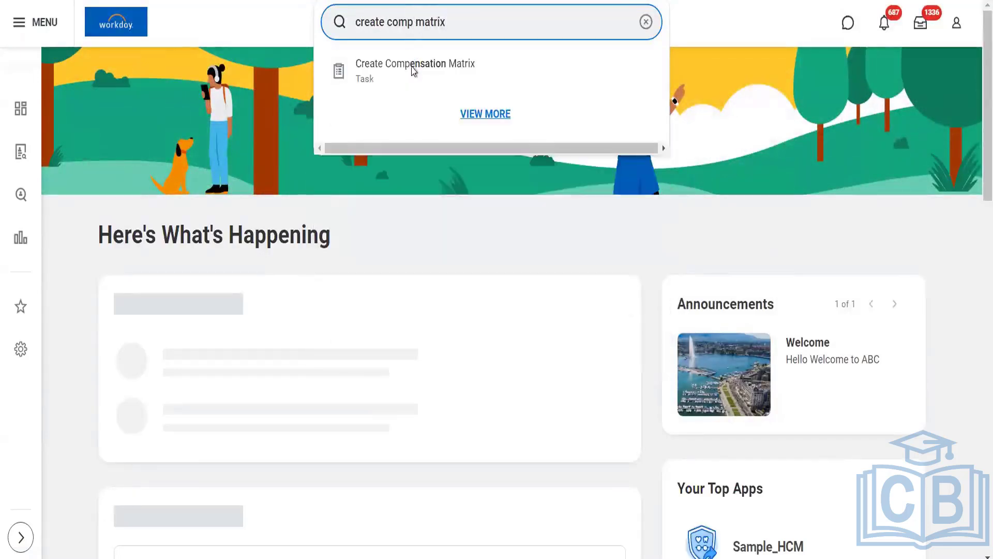
left_click(412, 74)
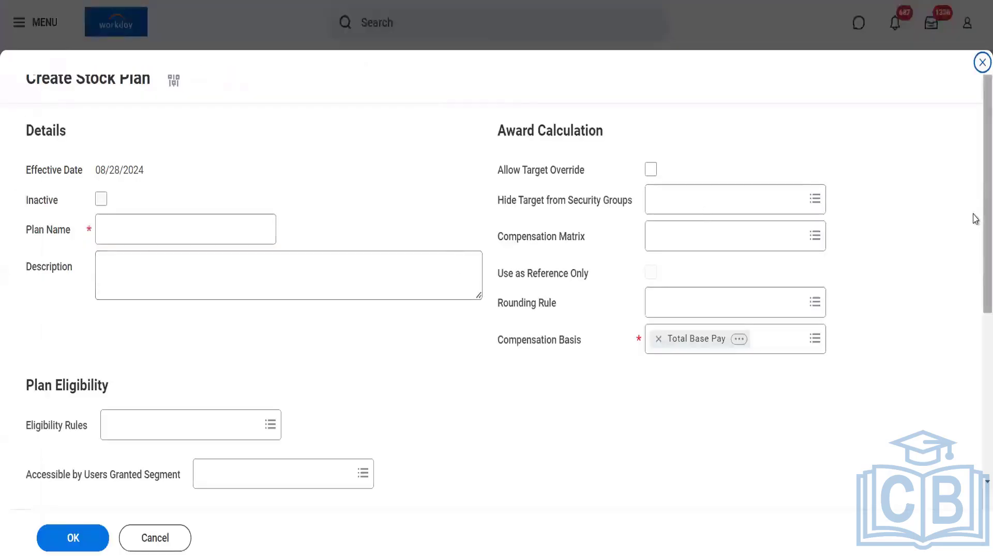
Set the Target % to 10 in the Stock Plan Defaults of the percent based stock plan.
scroll(971, 356, "down", 5)
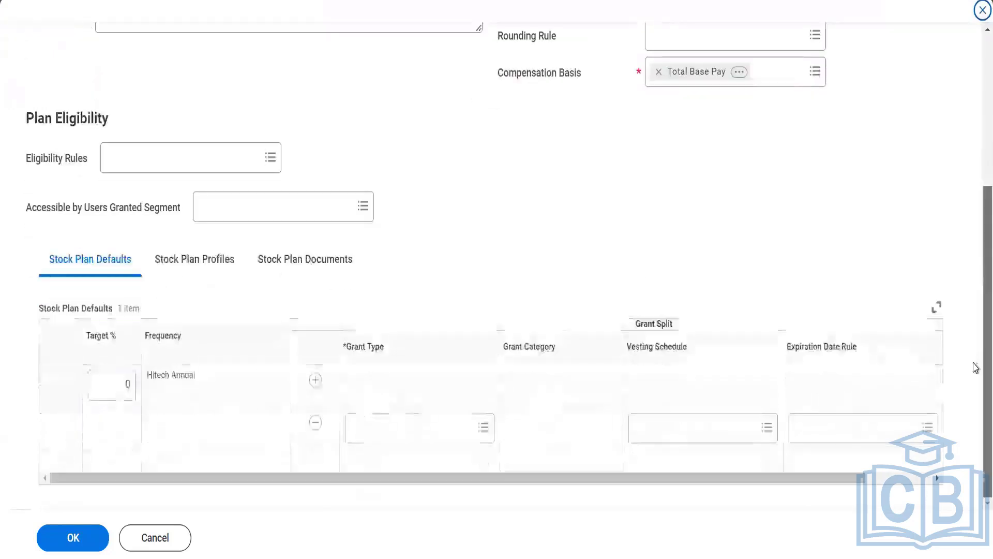
left_click(127, 388)
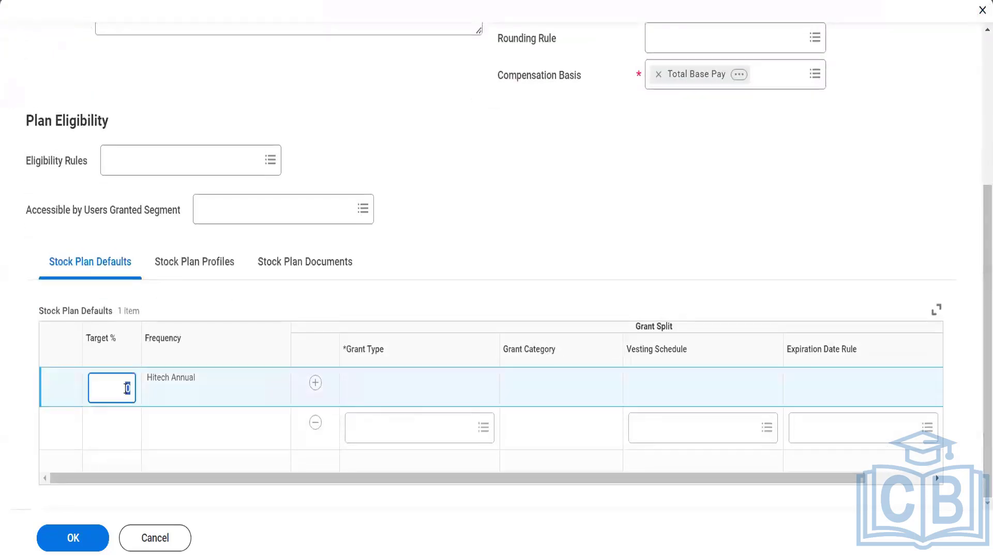
left_click(125, 388)
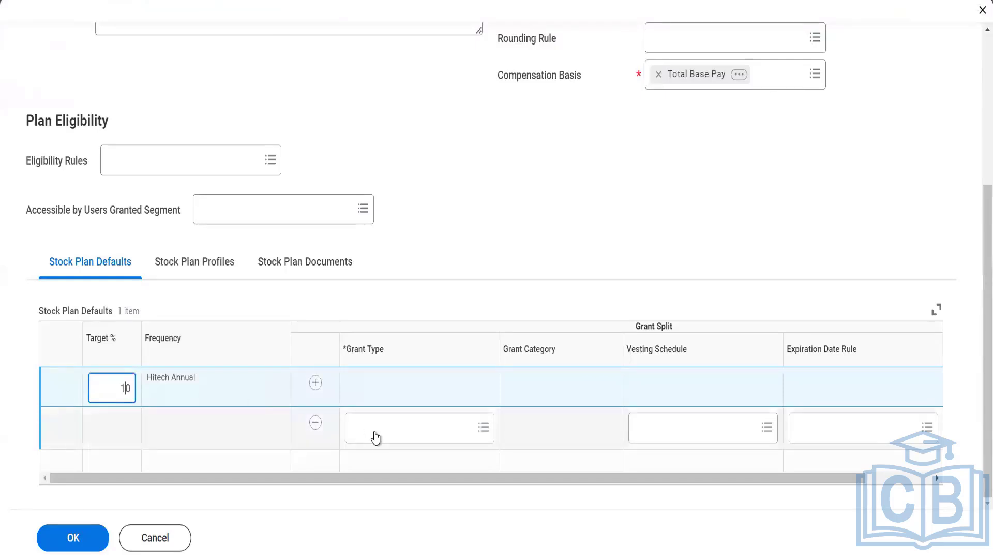
left_click(443, 225)
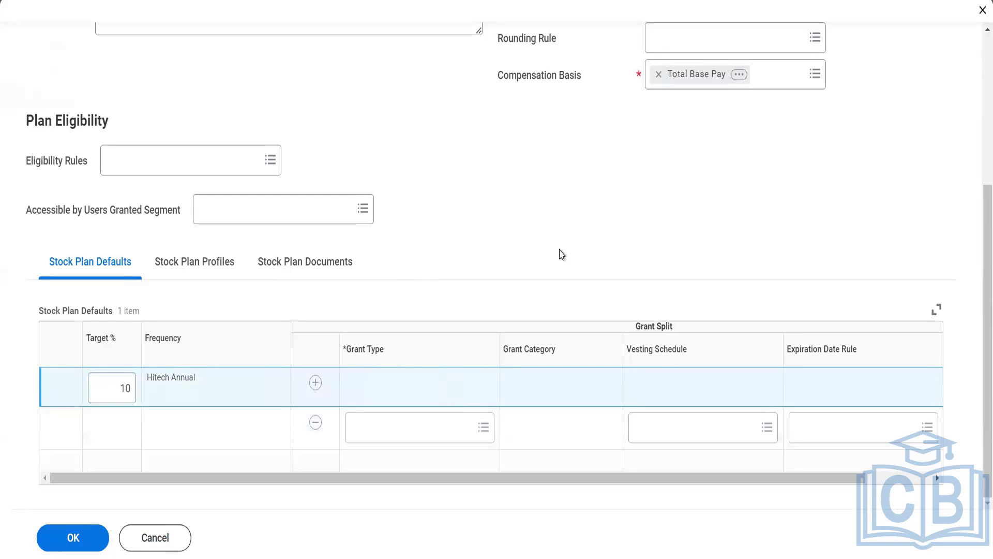
scroll(975, 132, "up", 5)
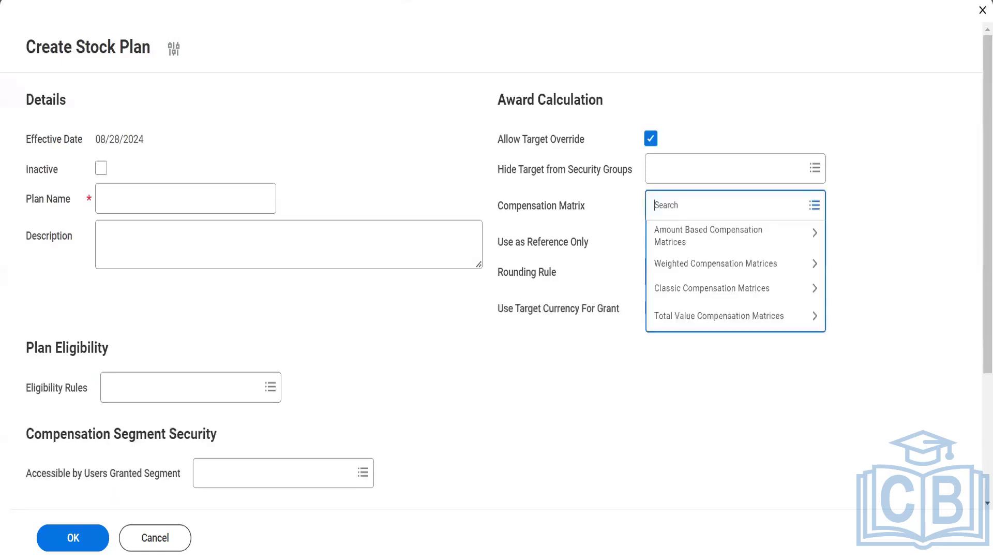
Set the Target Amount to 10 in the Stock Plan Defaults of the amount based stock plan.
left_click(781, 104)
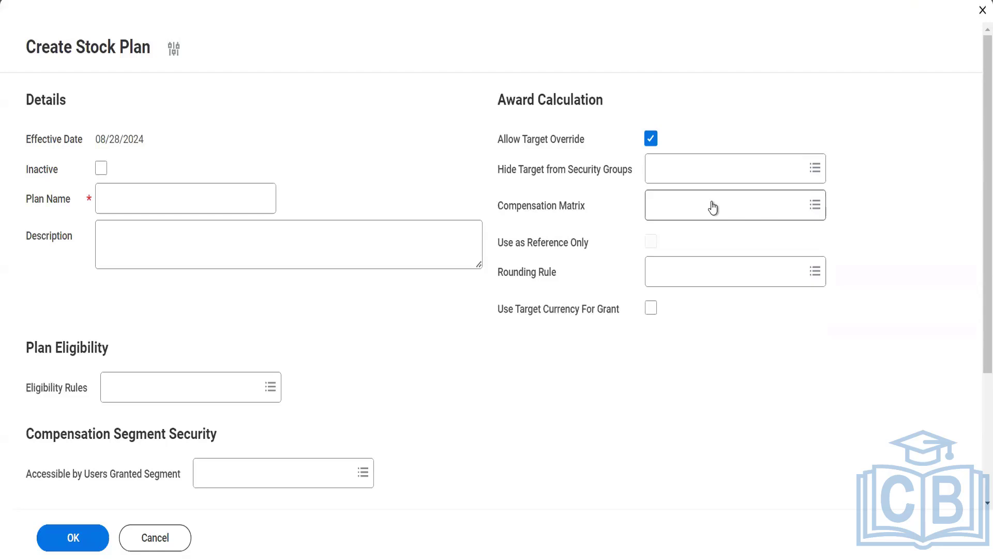
left_click_drag(986, 346, 975, 470)
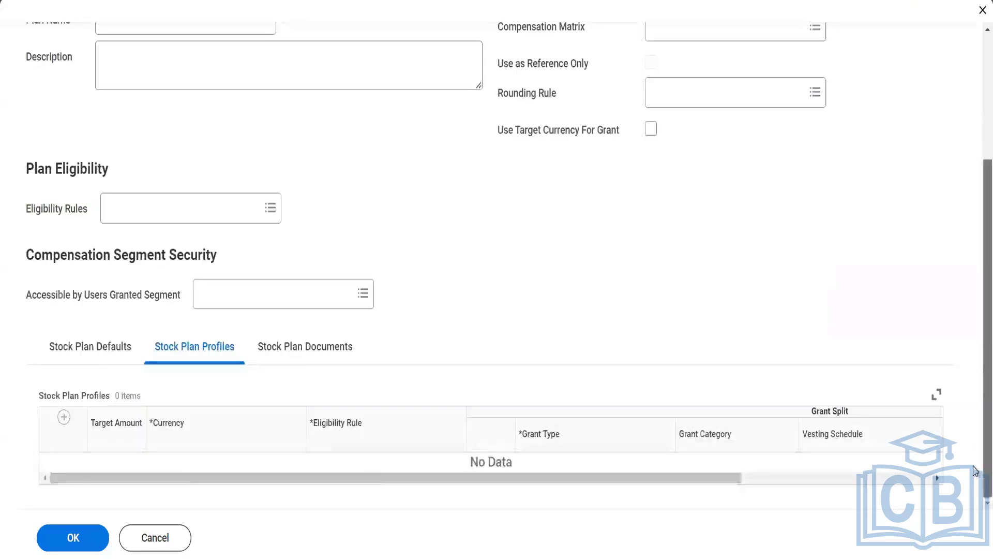
left_click(94, 359)
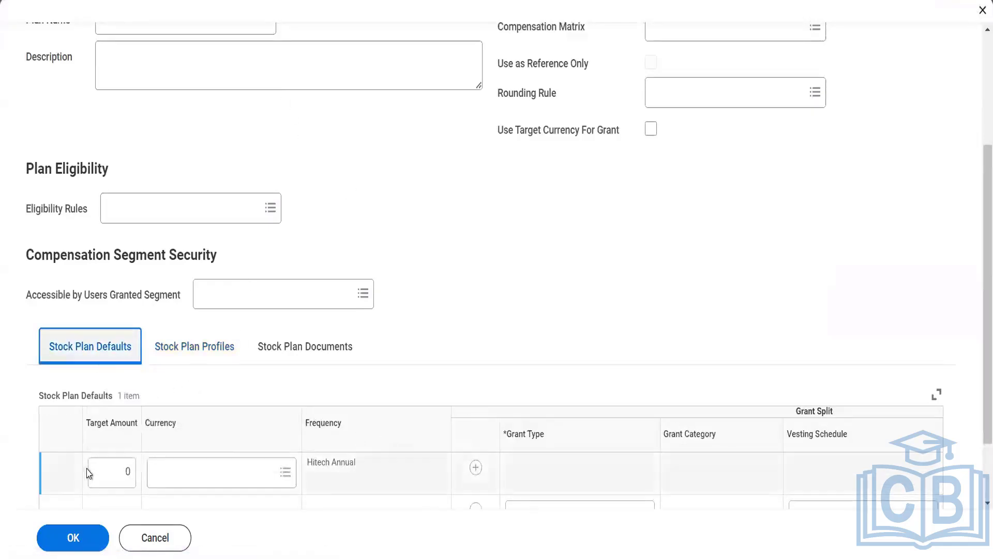
left_click(120, 474)
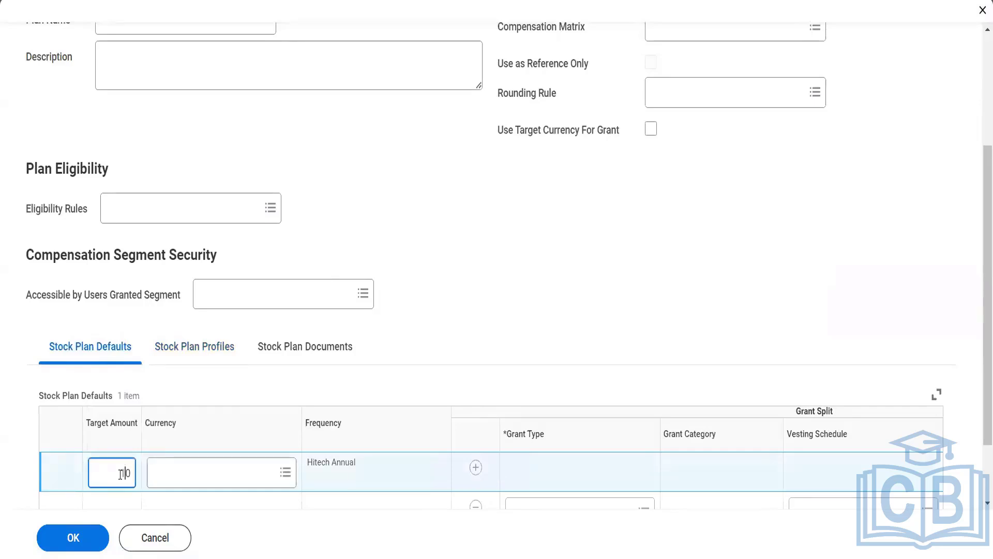
type("1")
scroll(975, 222, "up", 5)
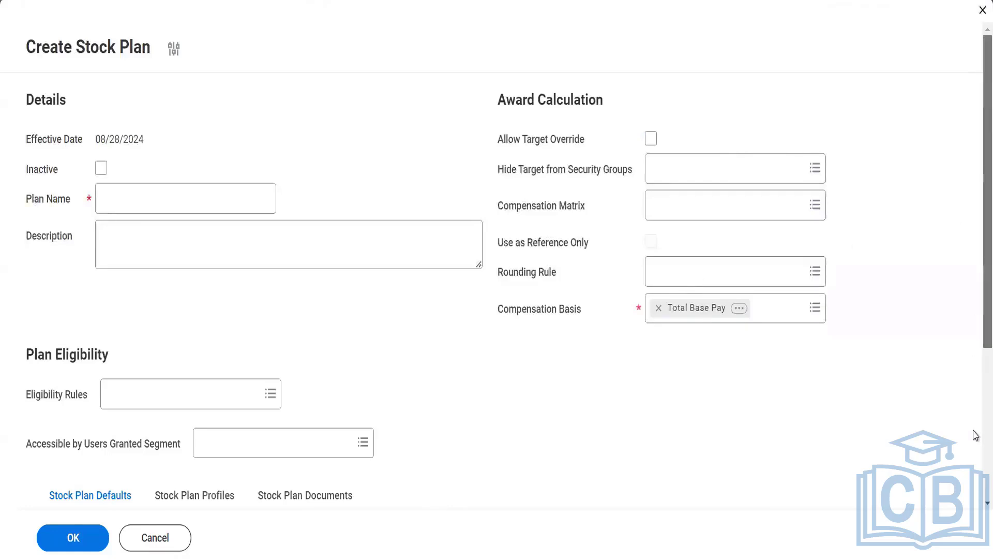
Replace the percent based stock plan's Compensation Basis with Total Compensation, searching for "total".
scroll(975, 434, "down", 5)
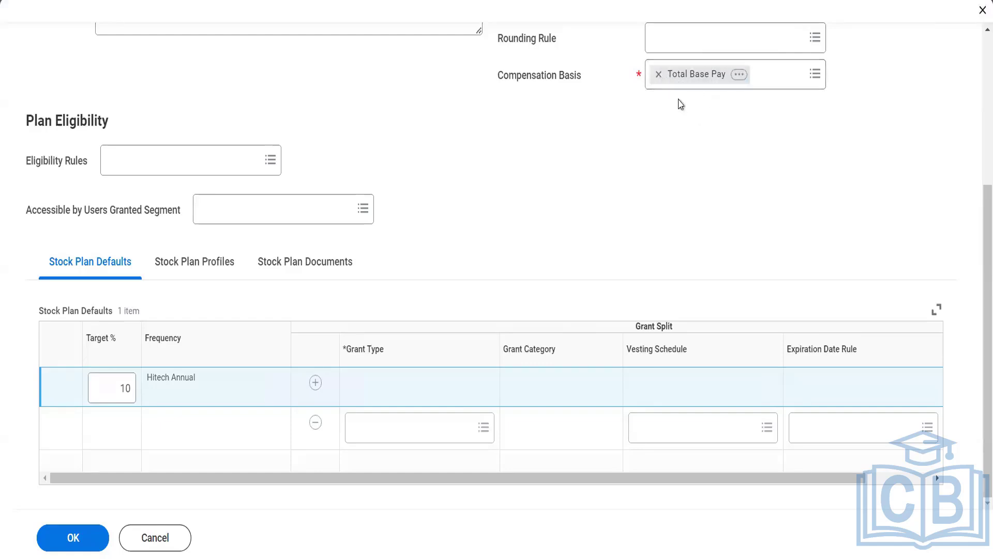
left_click(657, 73)
left_click(656, 73)
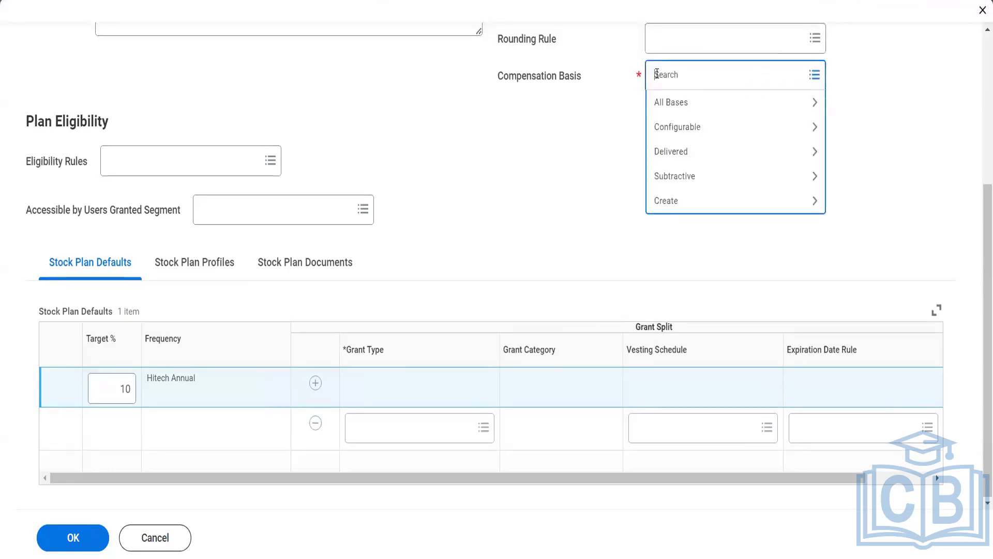
type("by")
type("tal")
key("Return")
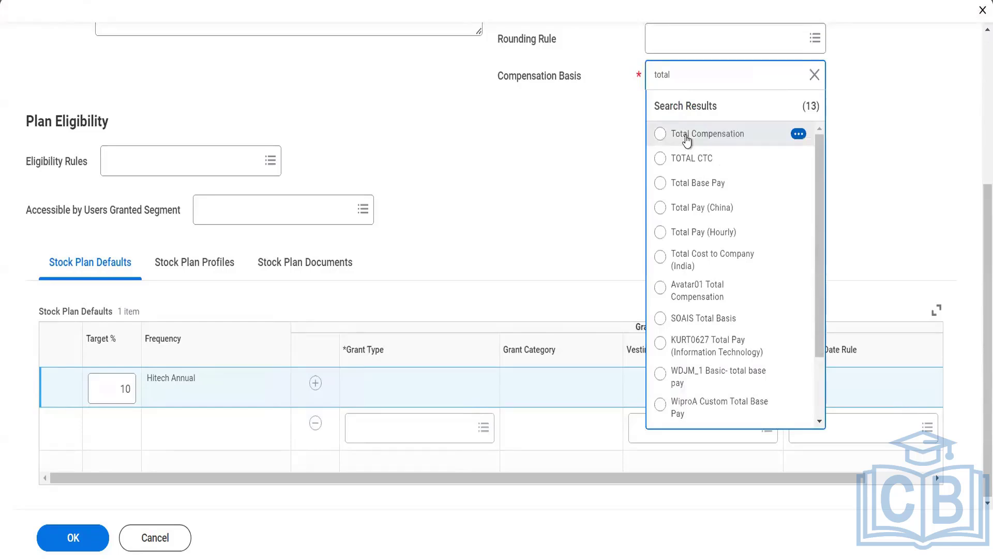
left_click(661, 134)
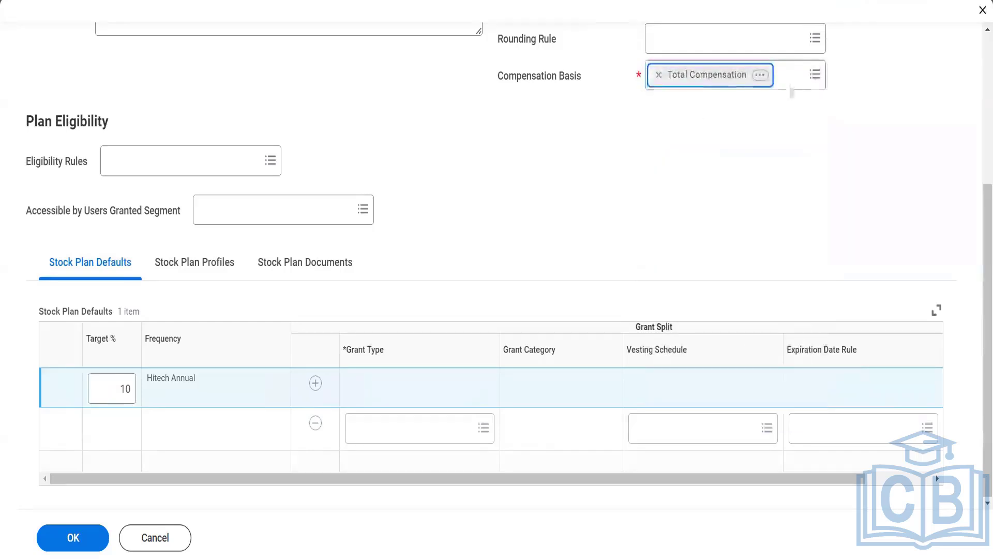
Examine the basis details and plans of the Total Compensation basis and check the Target % default.
left_click(761, 77)
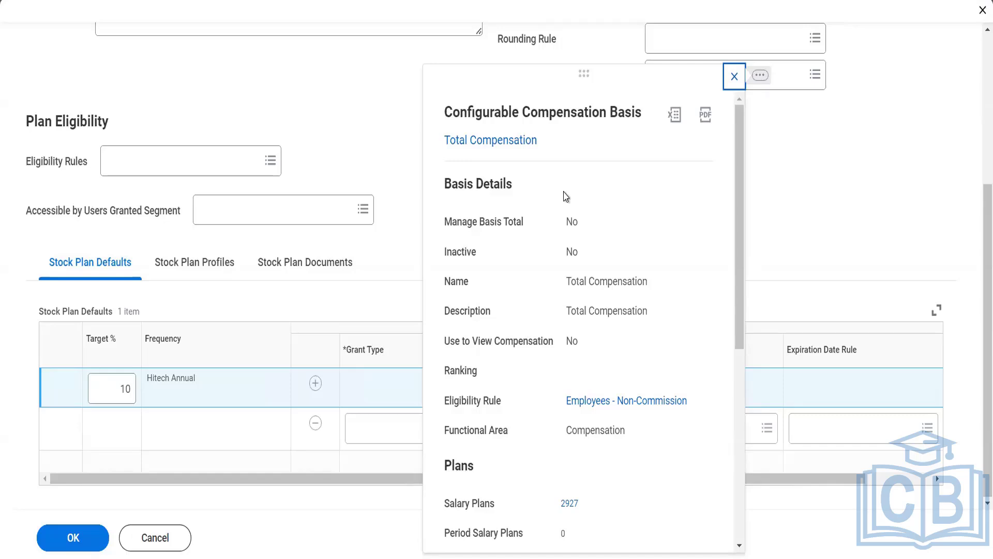
left_click(733, 79)
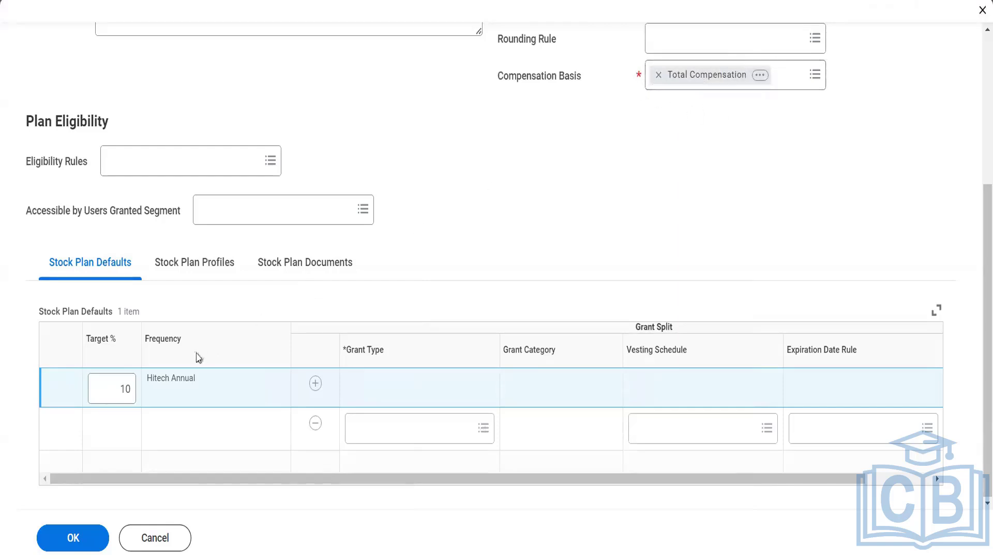
left_click(111, 393)
Clear the percent based plan's Compensation Basis and search the available bases for HRA.
left_click(659, 76)
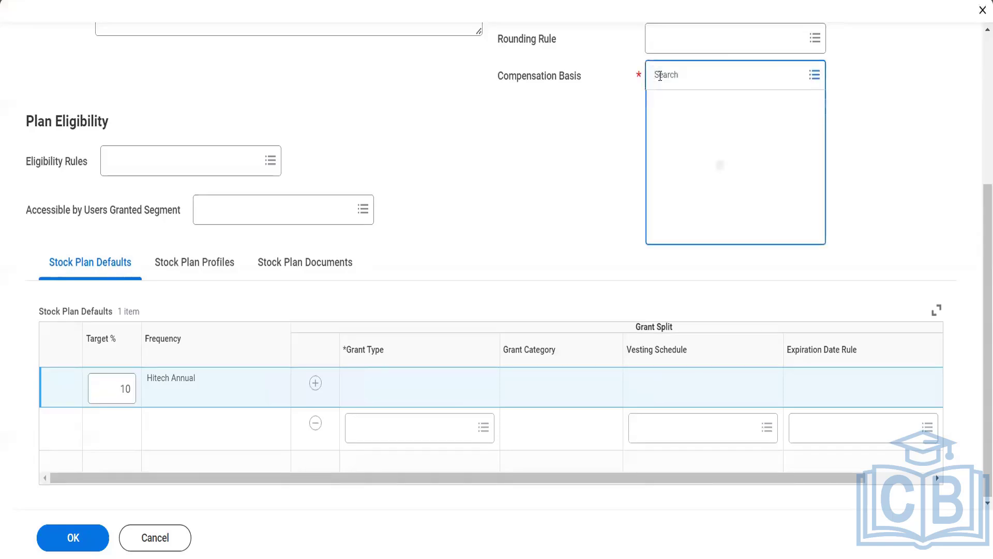
type("HRA")
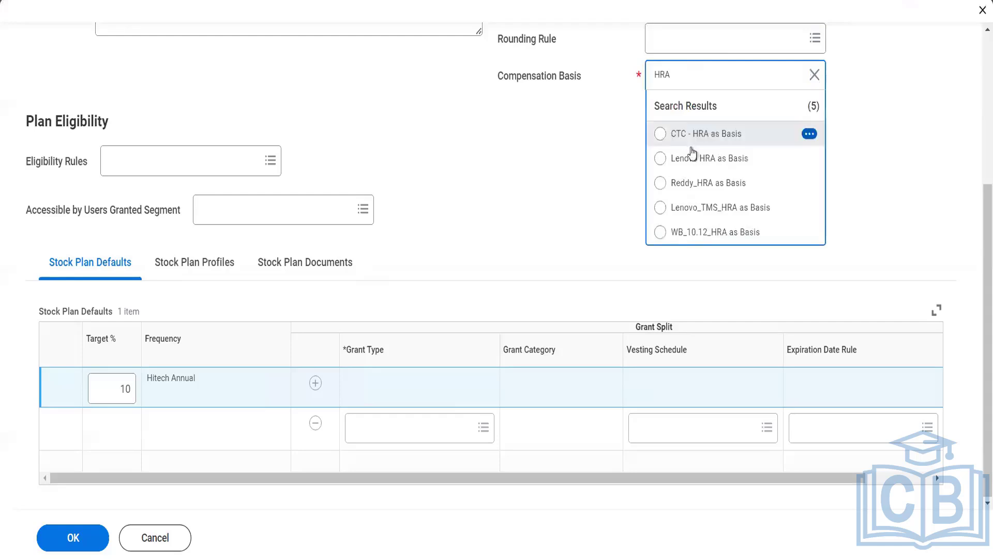
left_click(726, 137)
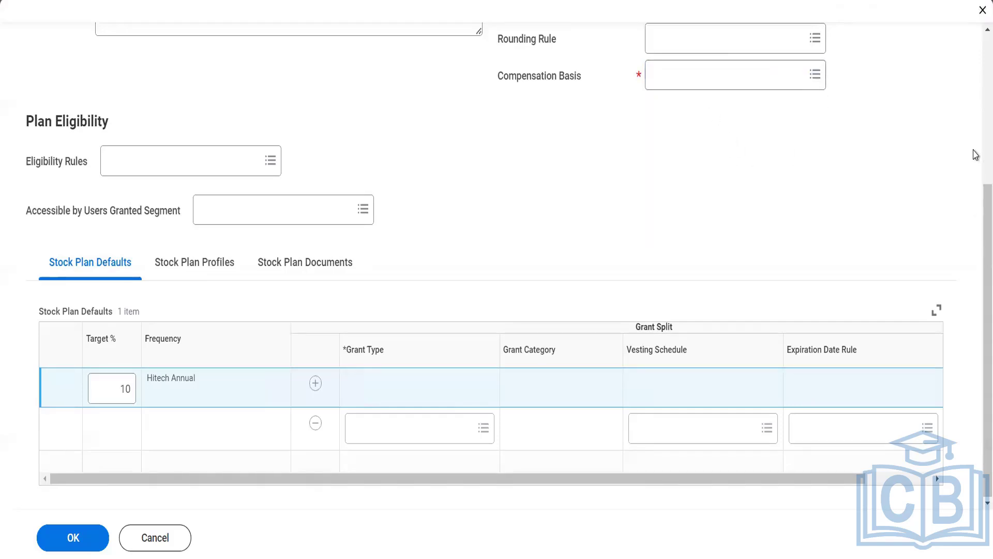
Open the Create Configurable Compensation Basis form from the plan's Compensation Basis options.
left_click(690, 78)
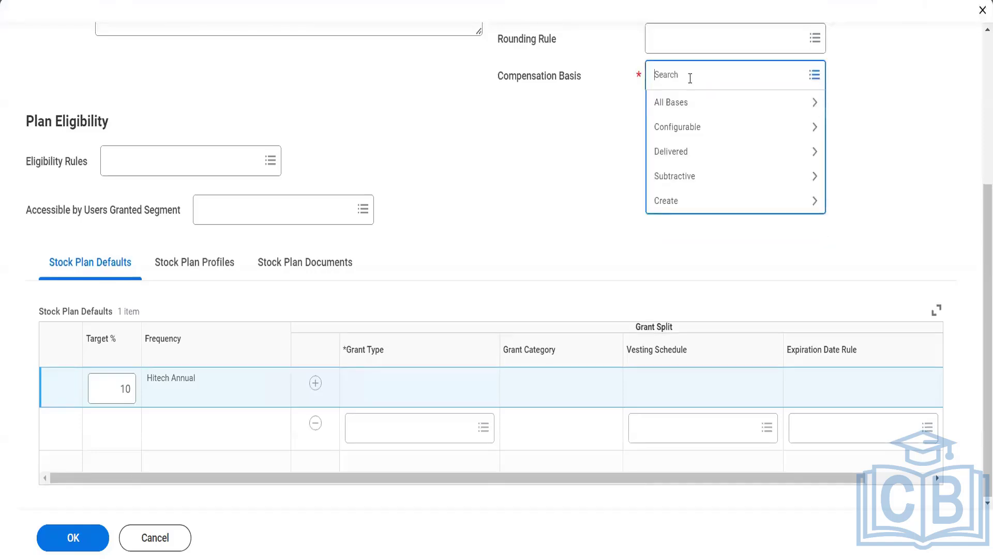
left_click(714, 201)
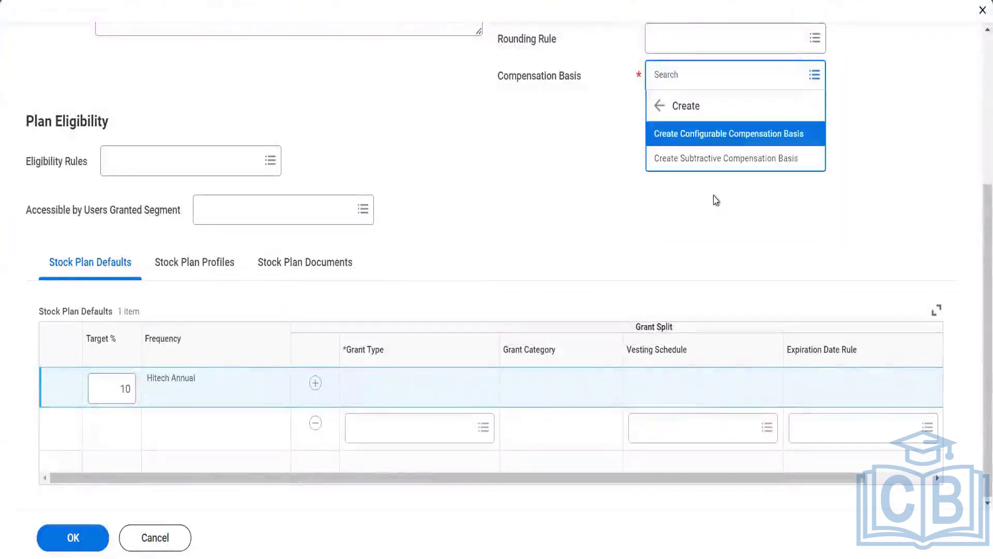
right_click(685, 145)
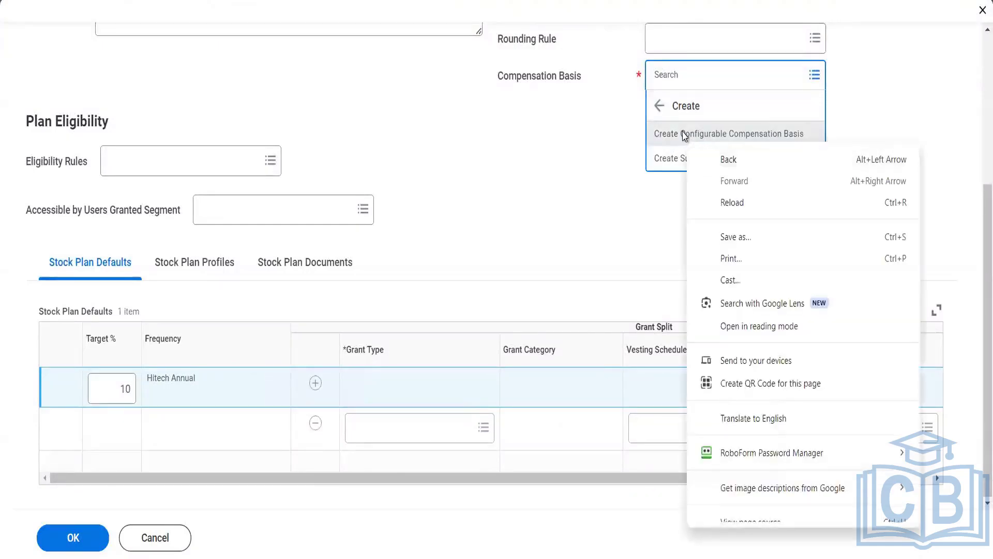
key("Escape")
key("Escape")
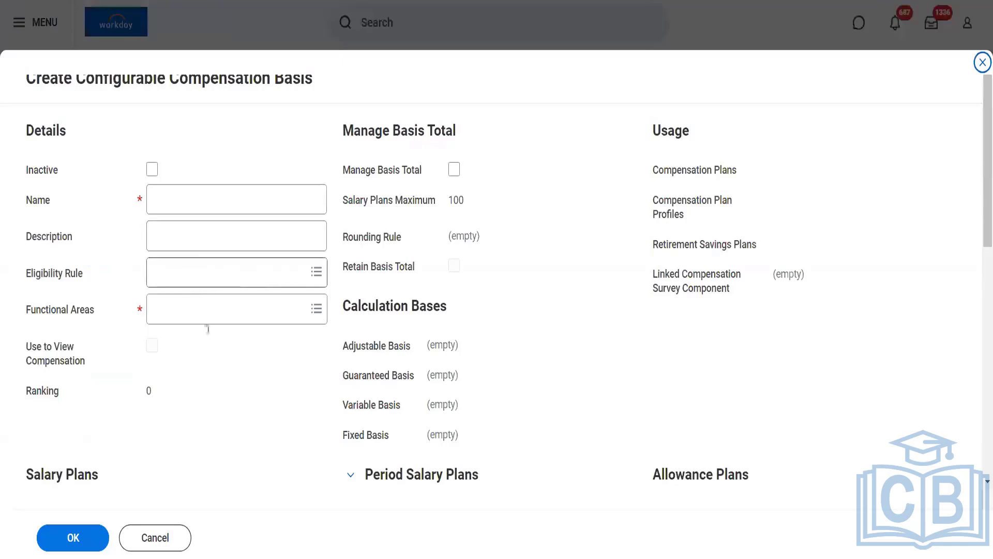
Set the Functional Areas of the new configurable compensation basis to Compensation.
left_click(185, 310)
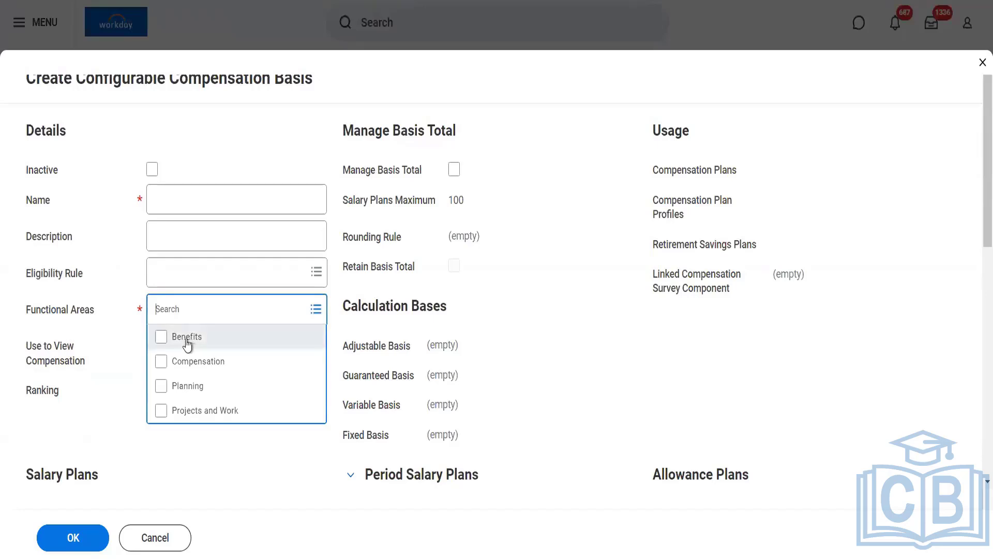
left_click(209, 366)
left_click(588, 330)
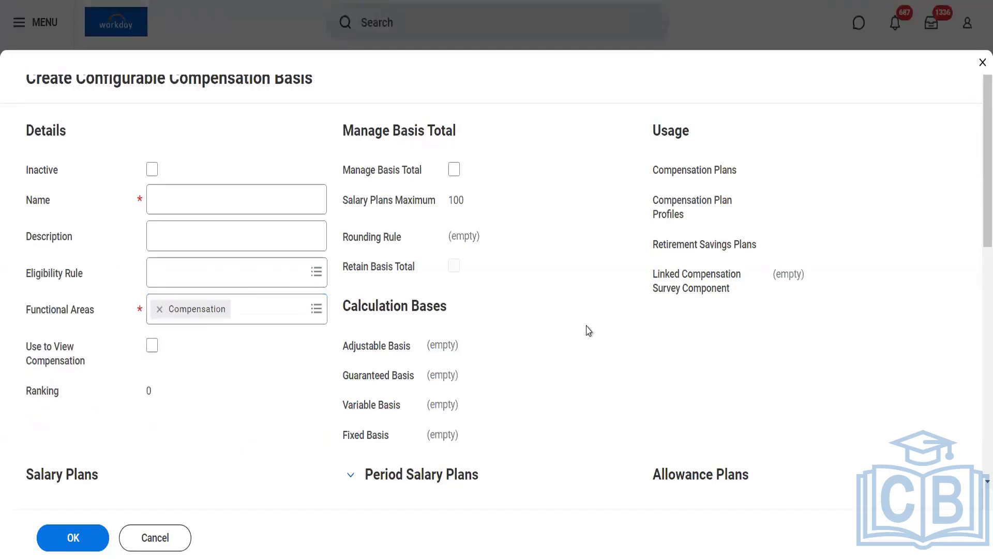
Examine the details, calculation bases and selectable plan types on the Create Configurable Compensation Basis form.
scroll(974, 218, "down", 4)
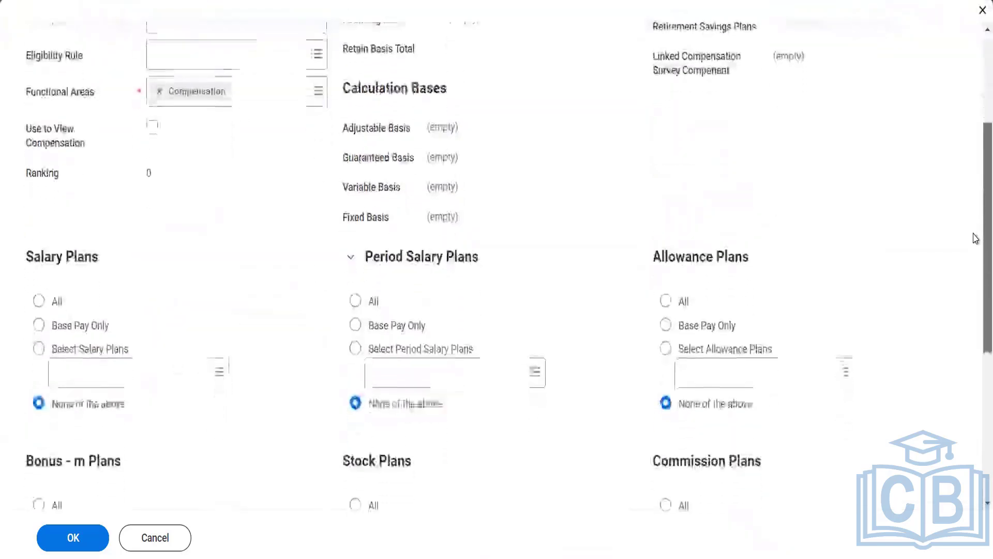
scroll(975, 248, "down", 2)
scroll(974, 207, "up", 4)
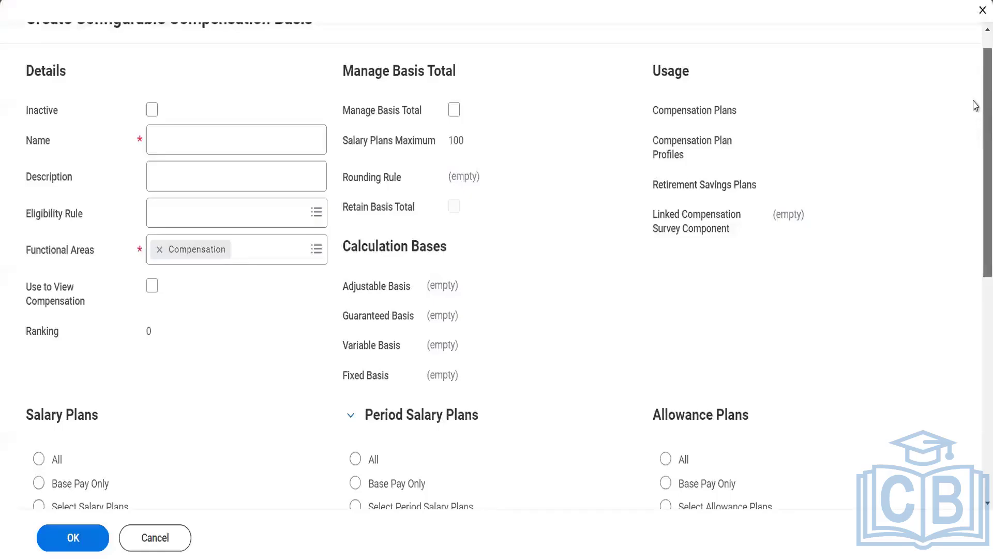
scroll(976, 122, "down", 2)
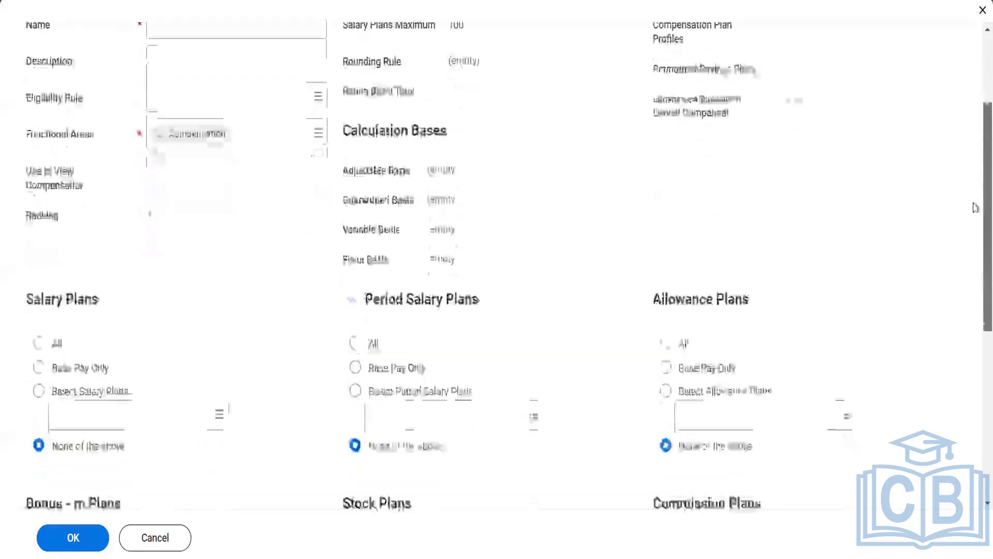
scroll(975, 206, "down", 3)
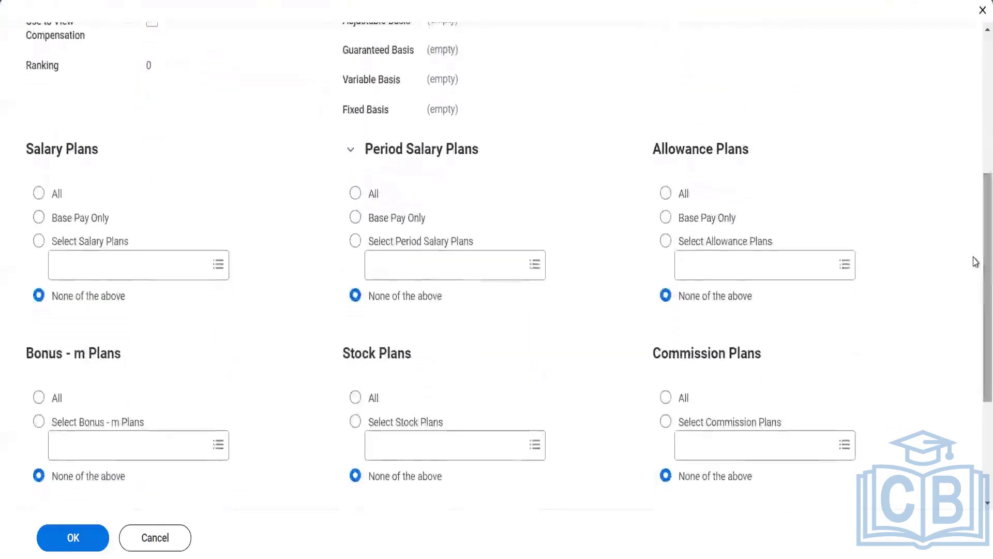
scroll(974, 282, "down", 1)
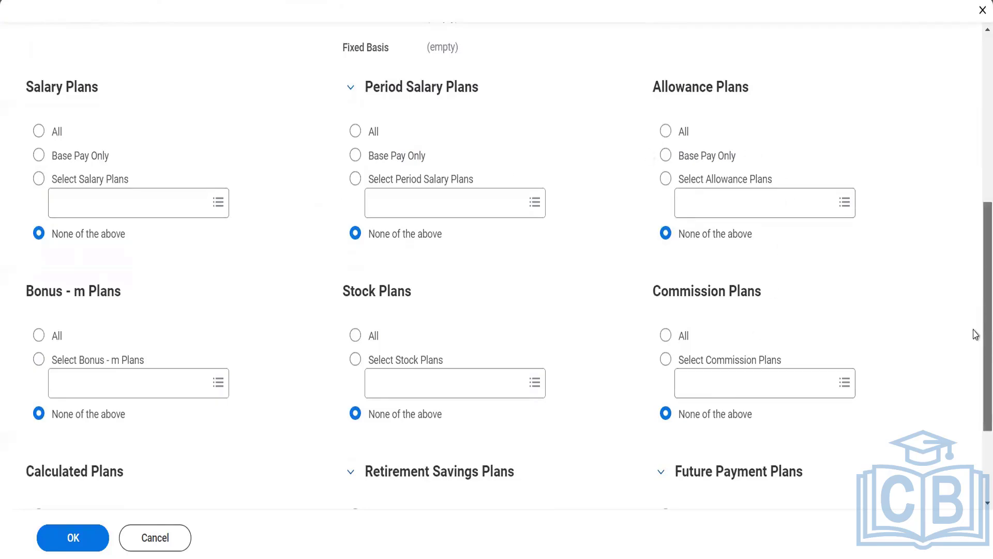
scroll(975, 334, "down", 3)
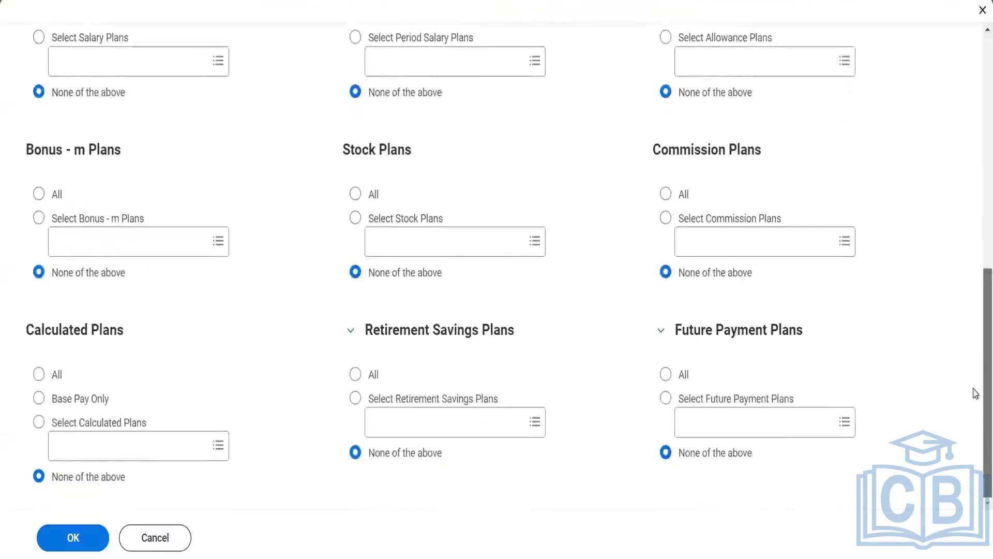
scroll(975, 326, "up", 3)
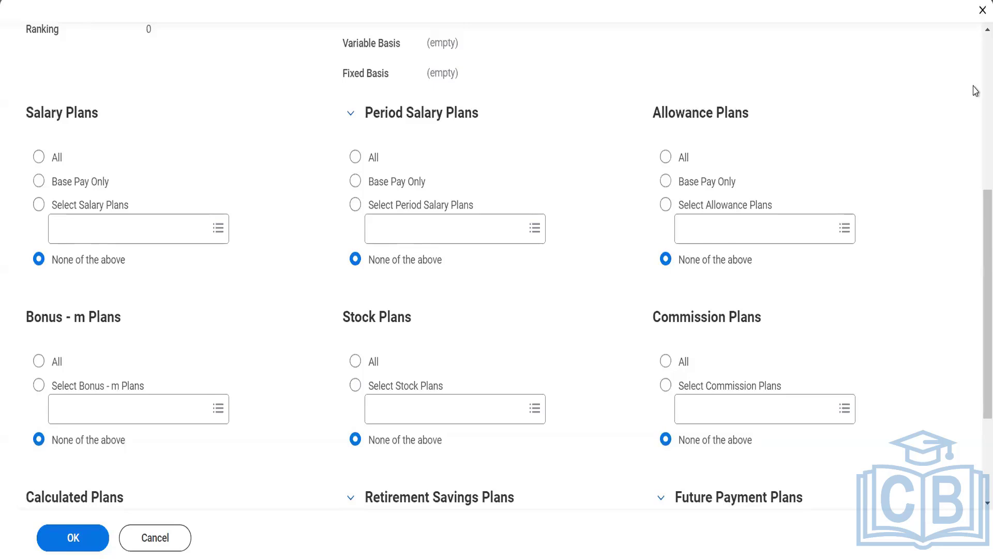
scroll(975, 90, "up", 6)
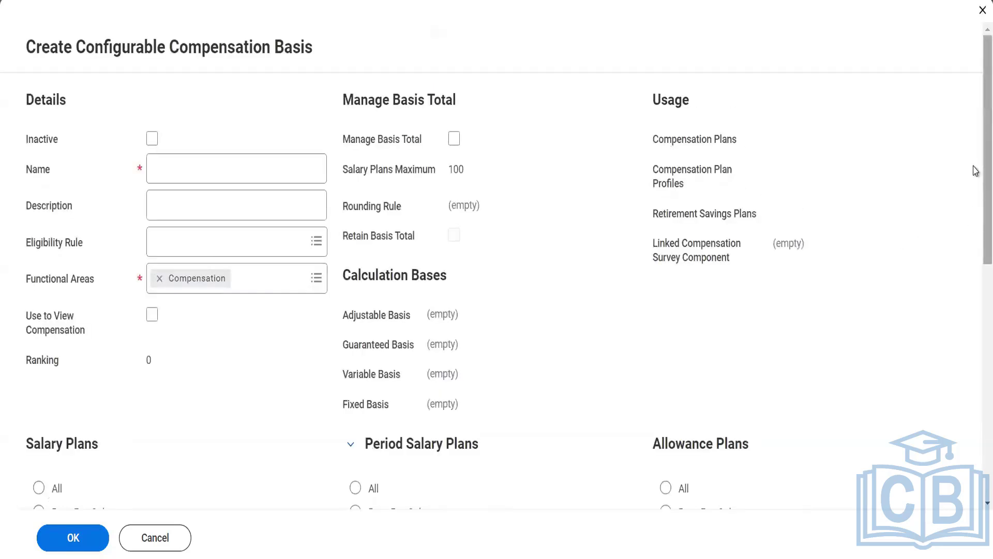
In the amount based stock plan's defaults, set the Target Amount to 10000 and the Grant Type to ISO.
scroll(973, 167, "down", 3)
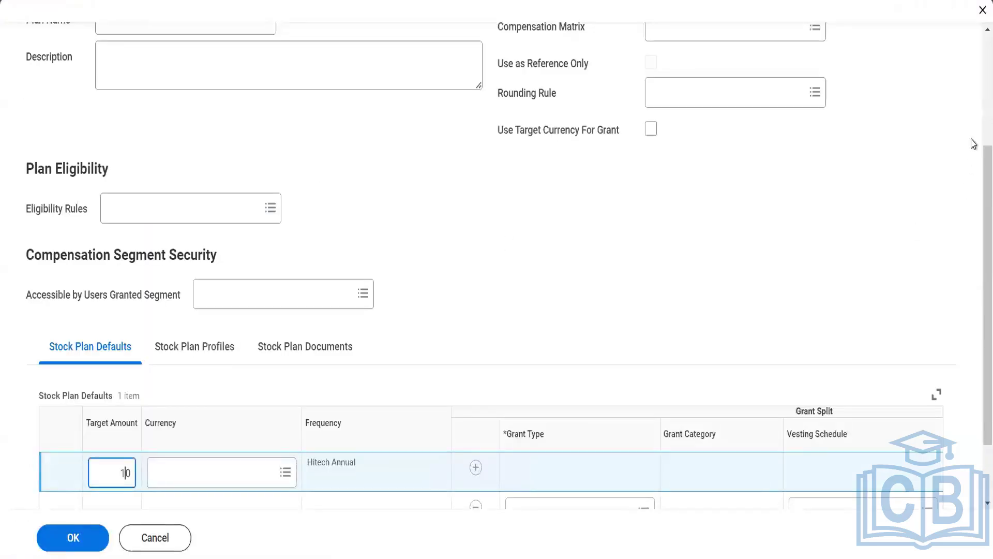
scroll(975, 114, "up", 3)
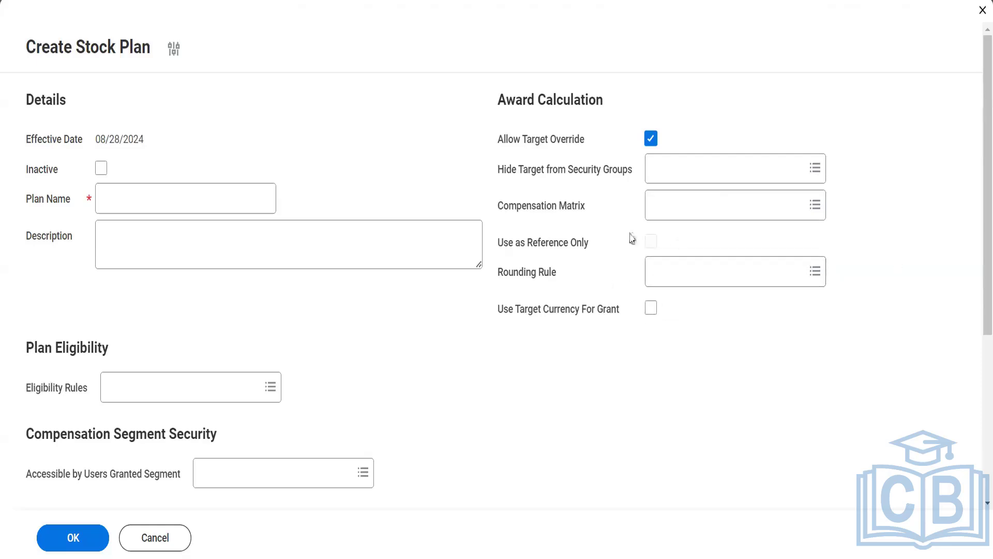
scroll(973, 232, "down", 5)
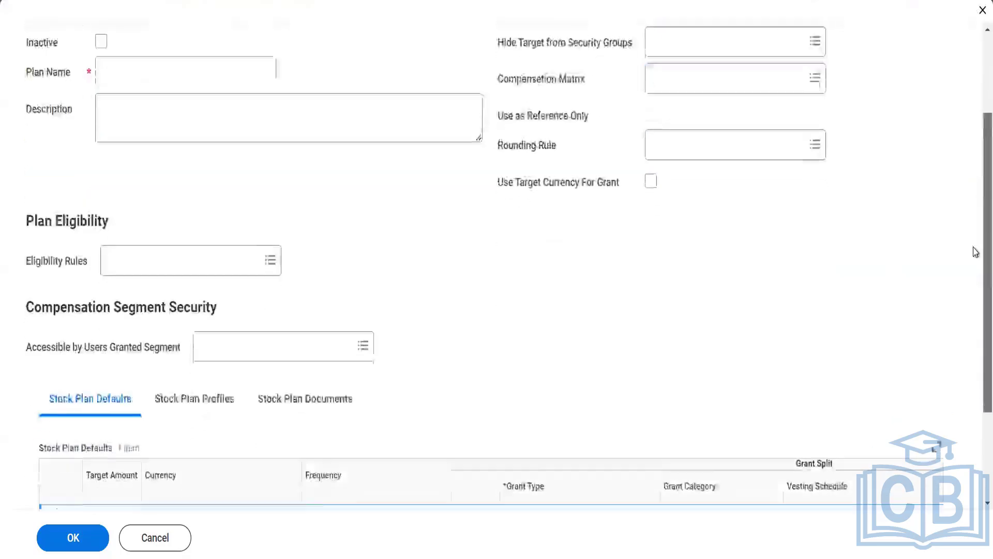
left_click_drag(973, 264, 975, 155)
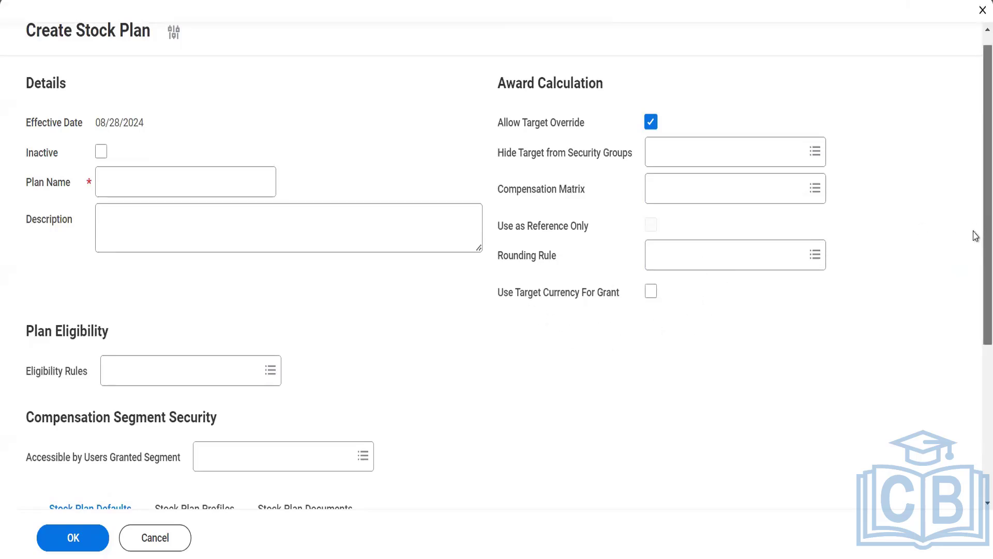
scroll(976, 299, "down", 2)
scroll(975, 311, "down", 3)
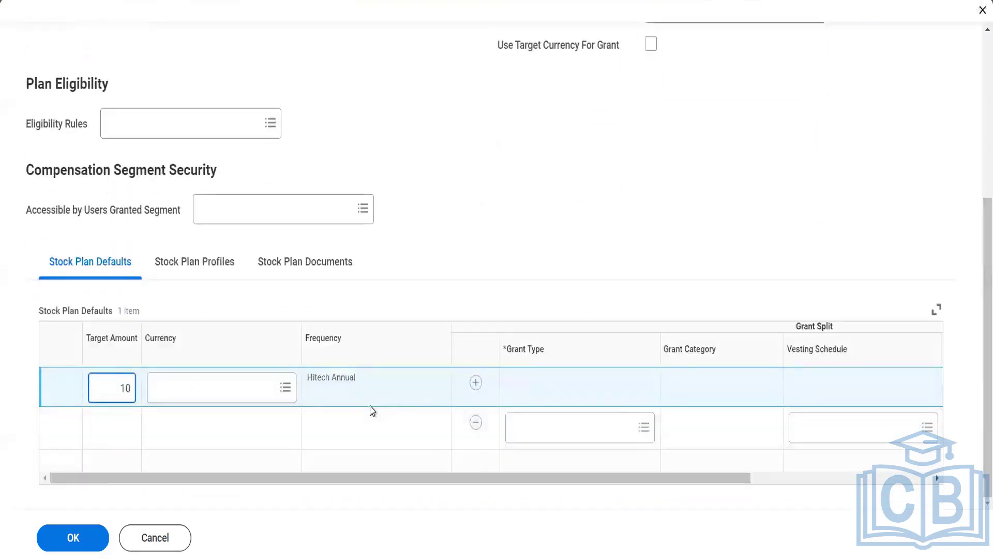
type("0000")
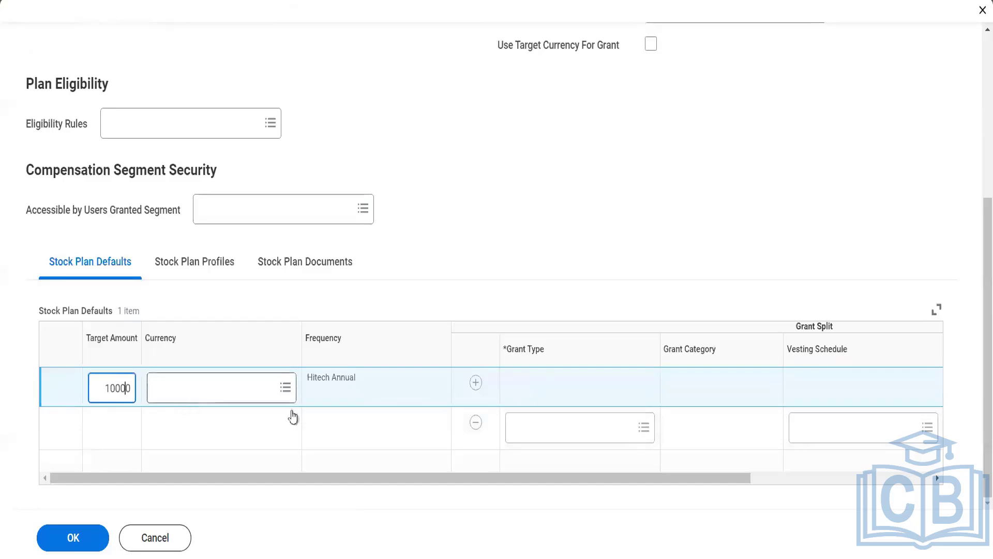
left_click(525, 436)
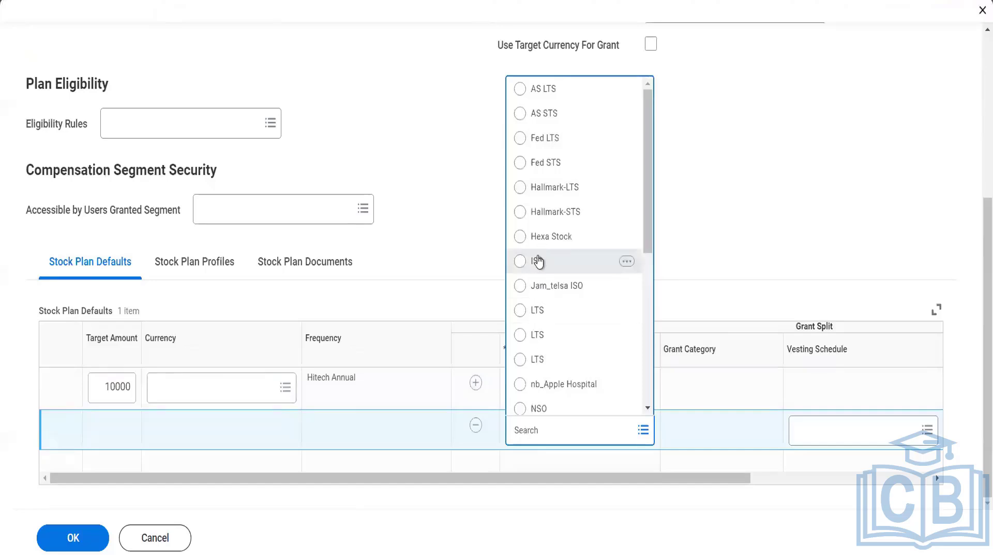
left_click(537, 262)
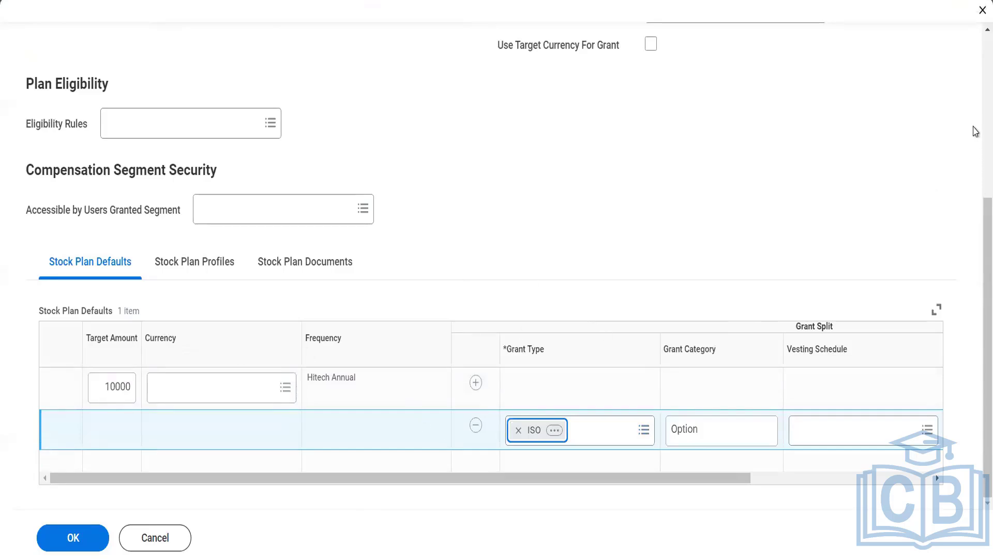
Name the stock plan "New Hire Stock Plan for Management Level - SME".
scroll(976, 123, "up", 5)
left_click(188, 198)
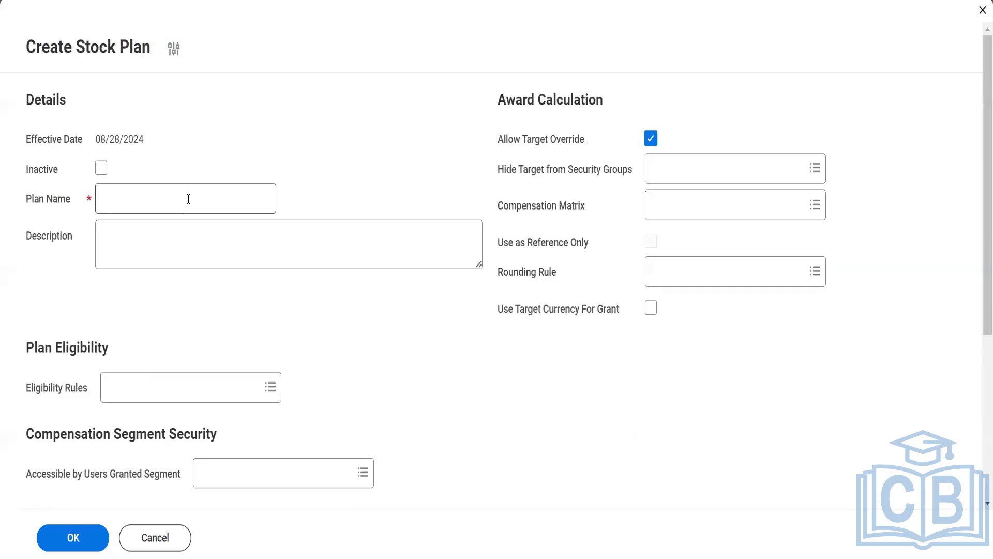
type("New H")
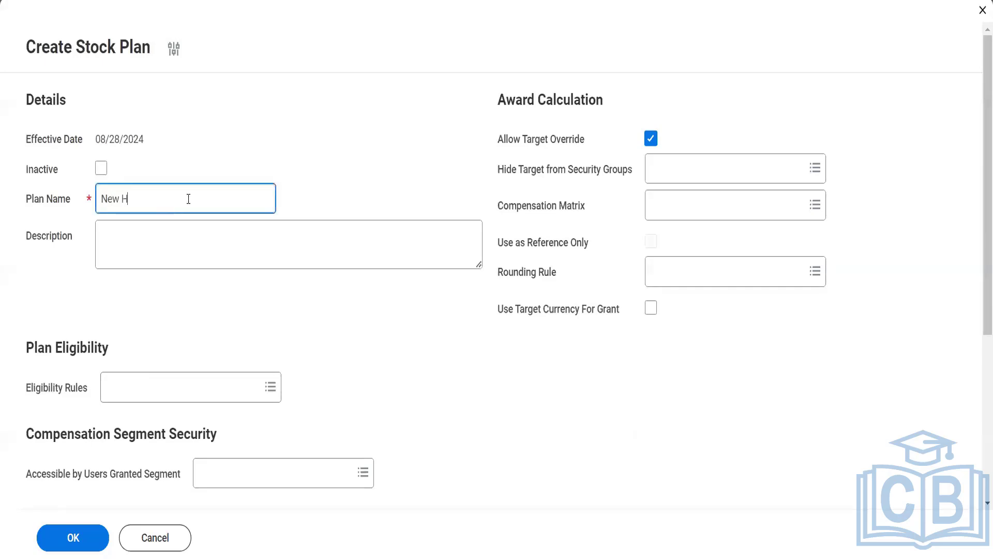
type("ire Stock Plan for Managemnet")
key("BackSpace")
key("BackSpace")
key("BackSpace")
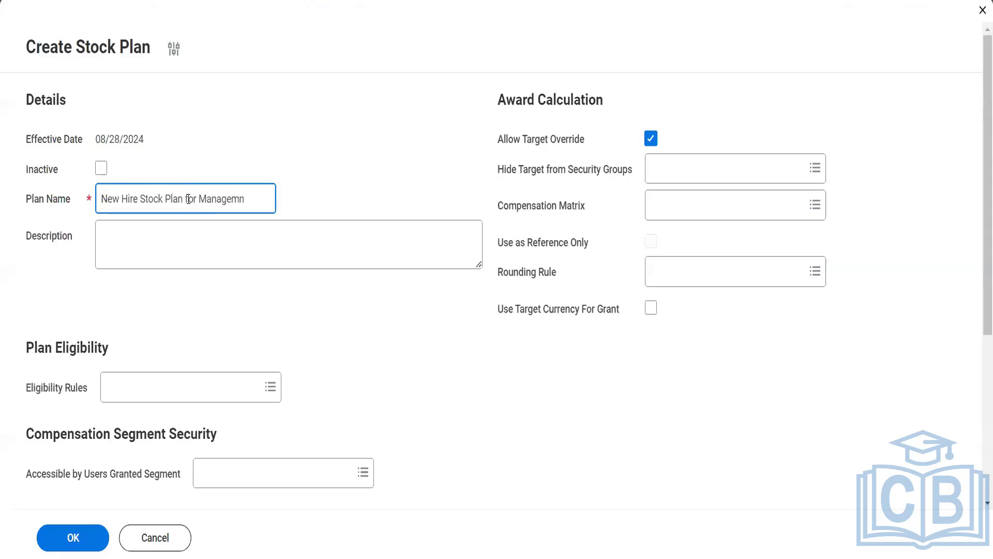
type("ent Level -")
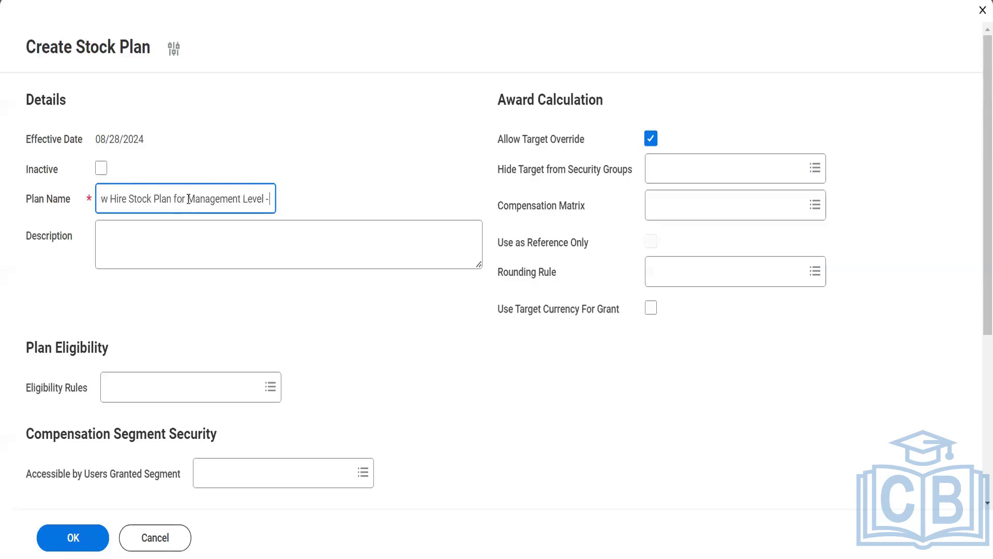
type(" SM")
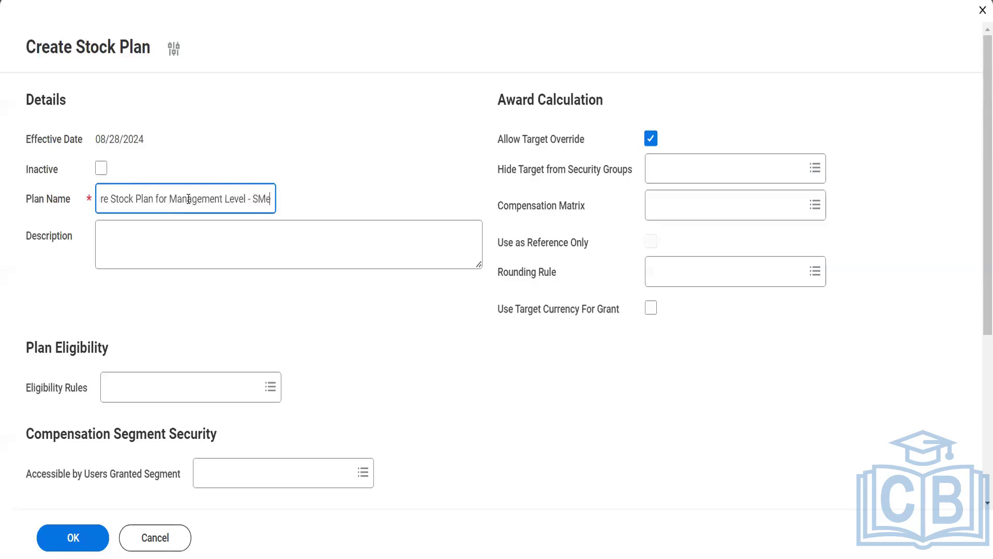
type("E")
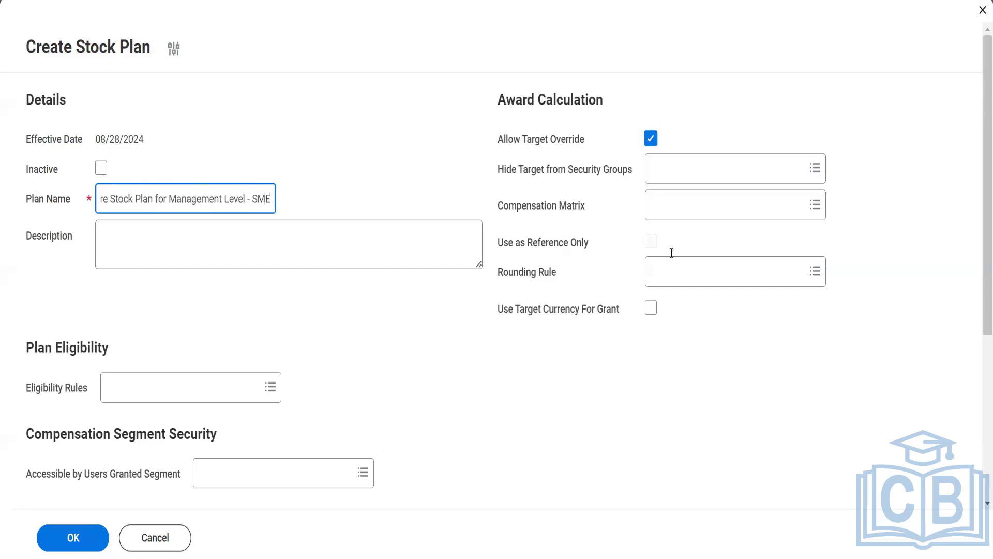
Set the currency of the stock plan's default target amount to USD.
scroll(973, 266, "down", 5)
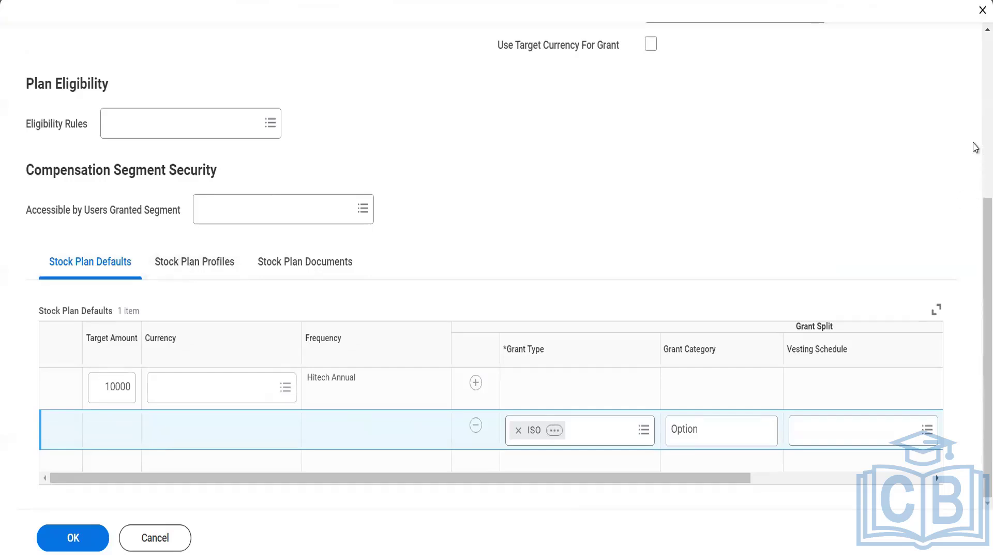
scroll(976, 130, "up", 5)
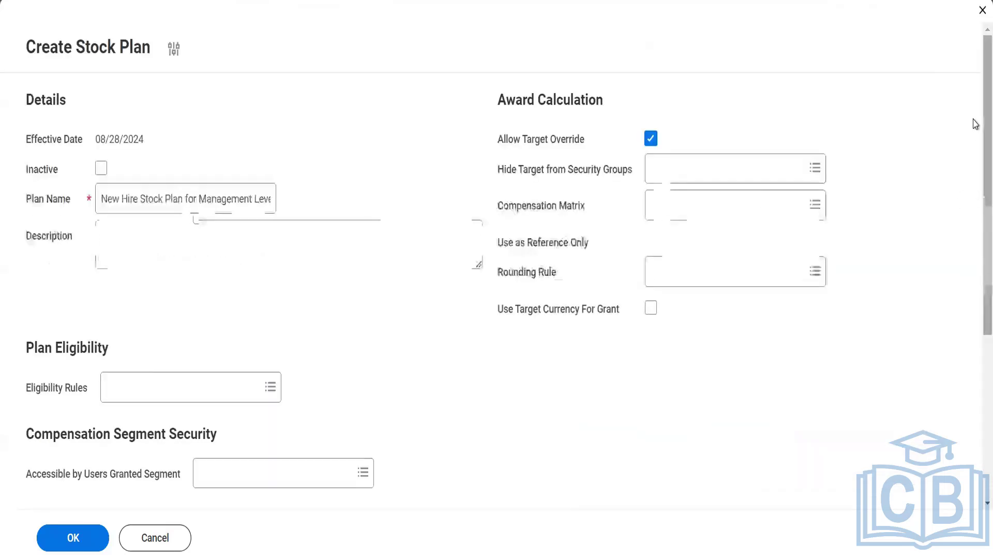
scroll(975, 333, "down", 5)
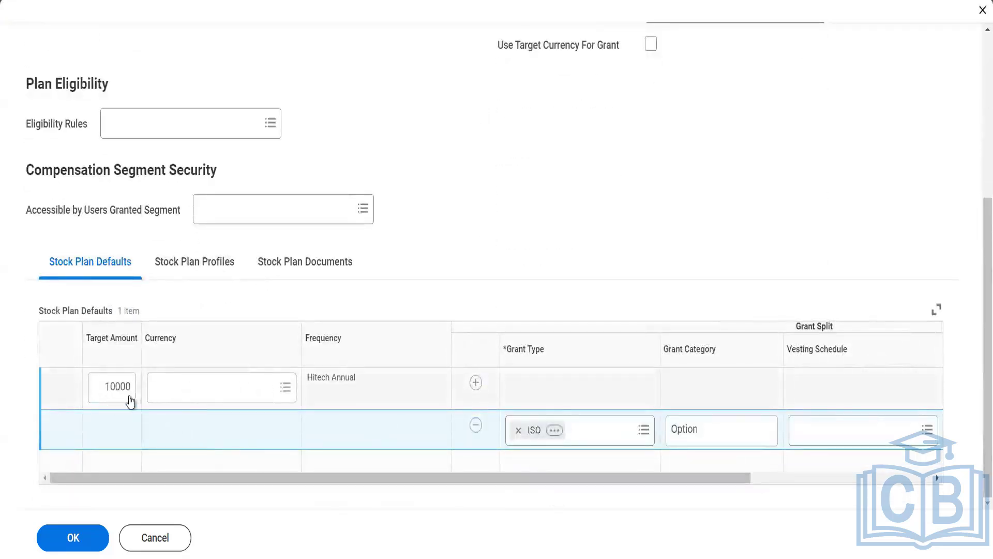
left_click(193, 390)
type("USD")
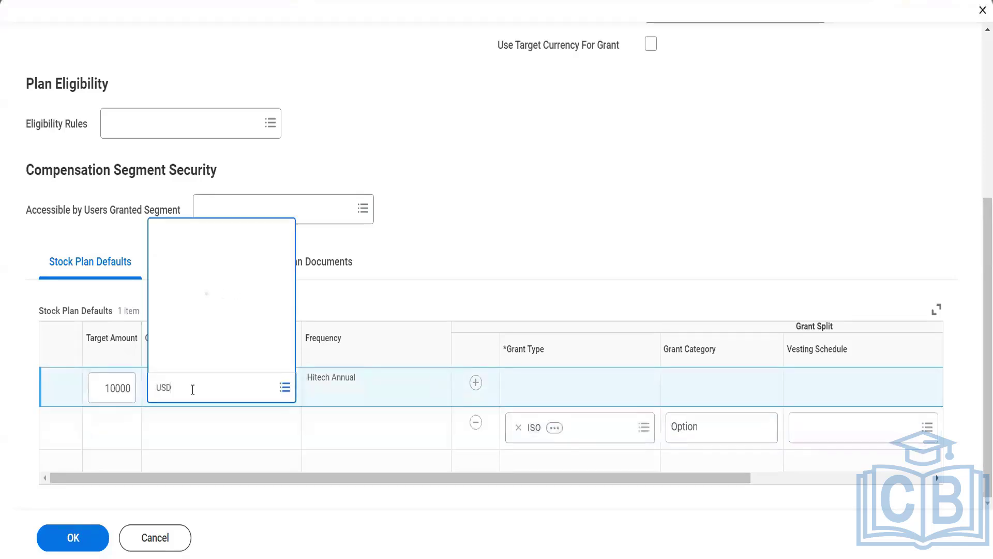
key("Return")
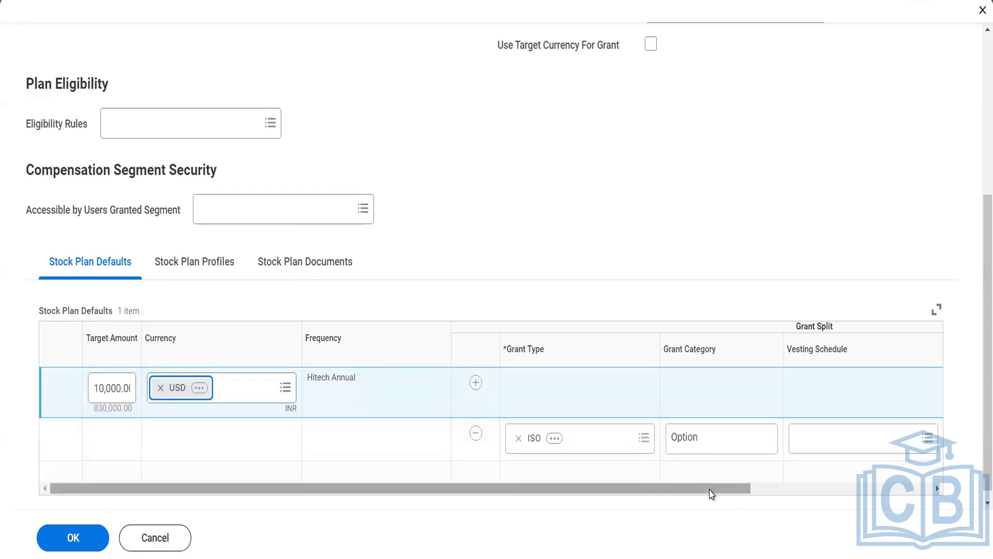
Try the 4-Year, Annual vesting schedule on the ISO grant split, and clear the selection again.
left_click_drag(711, 488, 799, 487)
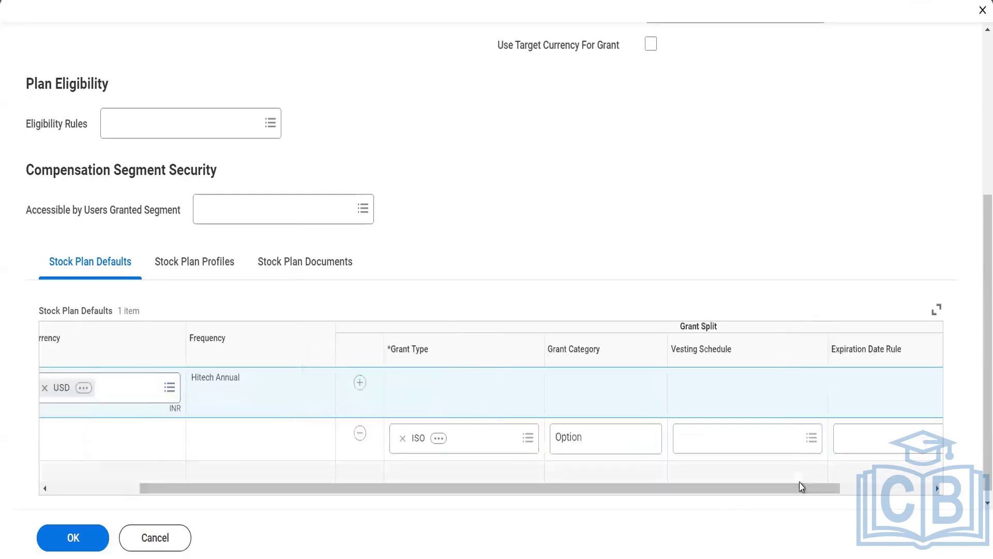
left_click(707, 446)
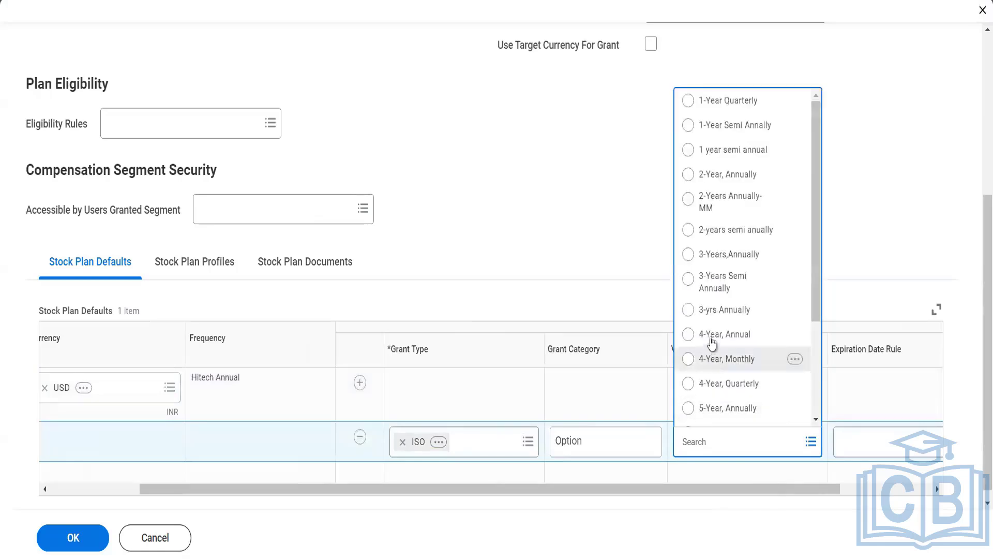
left_click(713, 336)
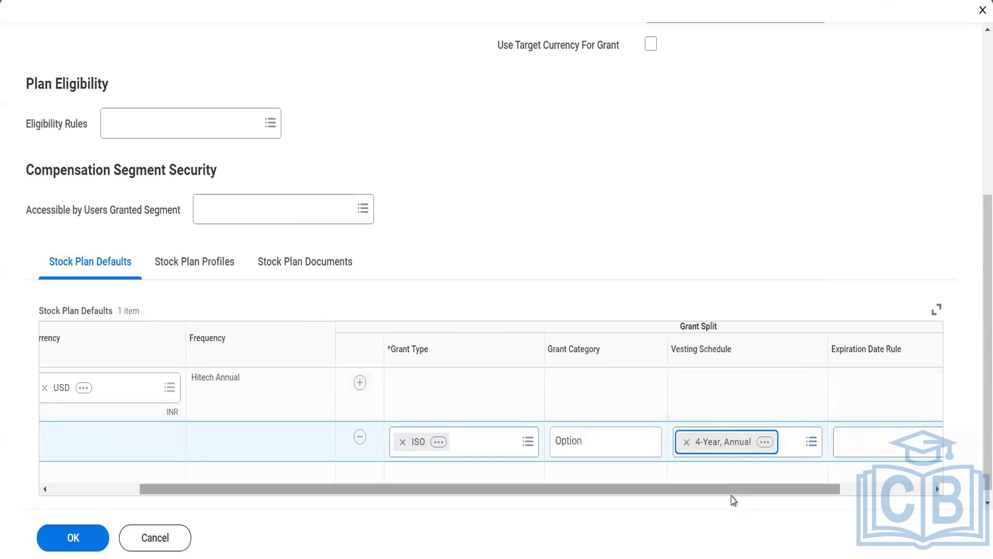
left_click(687, 443)
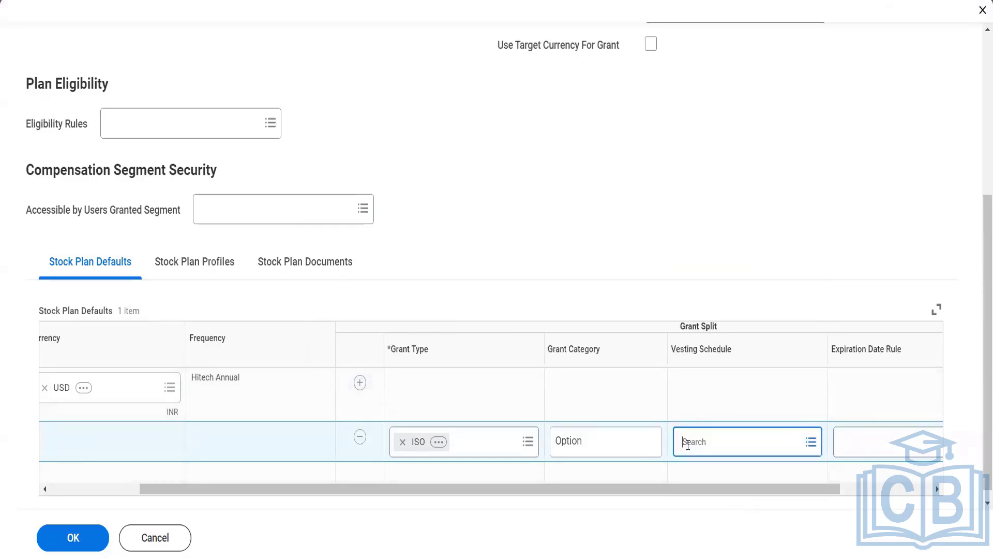
left_click(681, 489)
Review the stock plan defaults across the grant split columns, including Vesting Schedule, Expiration Date Rule and % of Target.
left_click_drag(784, 484, 843, 485)
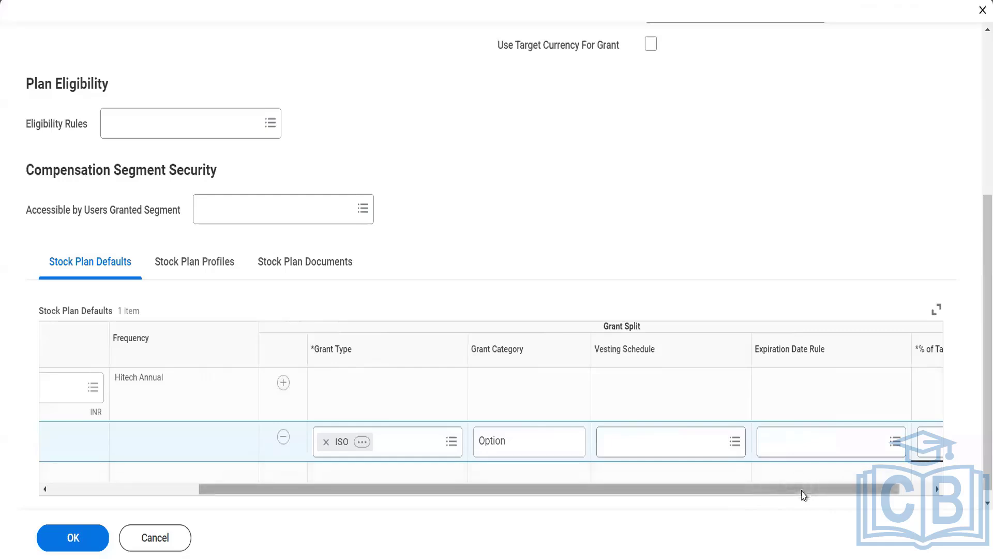
left_click_drag(805, 492, 887, 478)
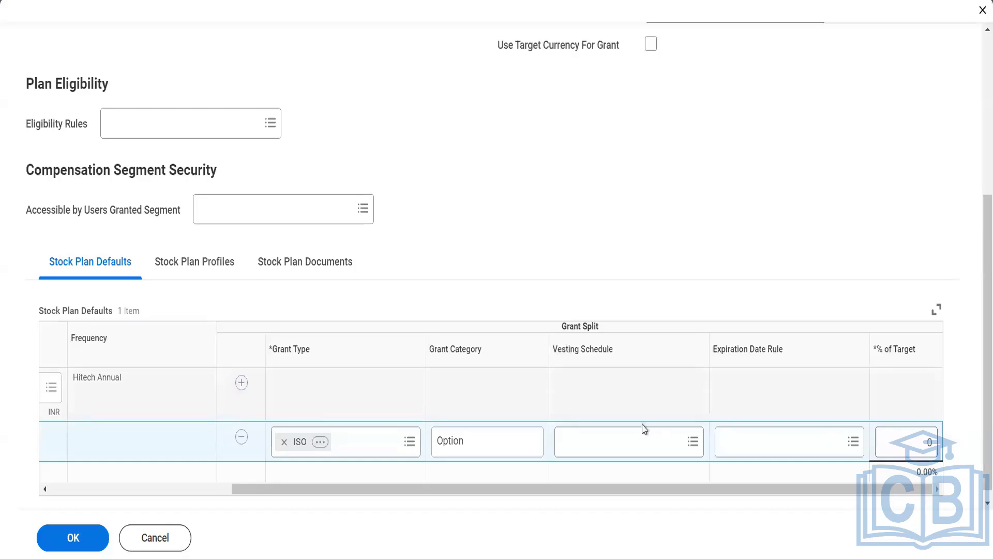
left_click_drag(589, 490, 510, 503)
left_click_drag(370, 518, 339, 511)
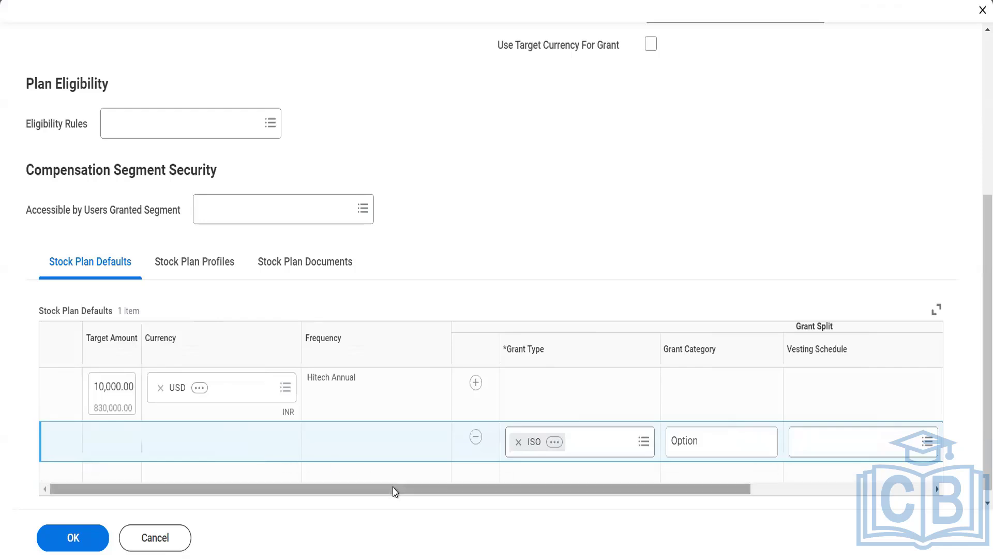
left_click_drag(412, 488, 520, 495)
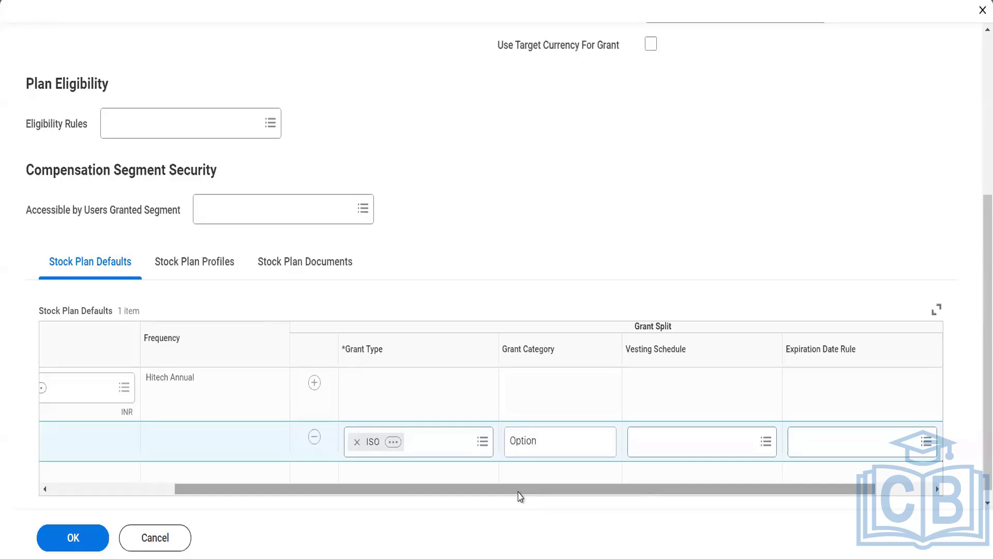
Re-enter the stock plan's default target amount as 10000.
left_click_drag(520, 496, 368, 508)
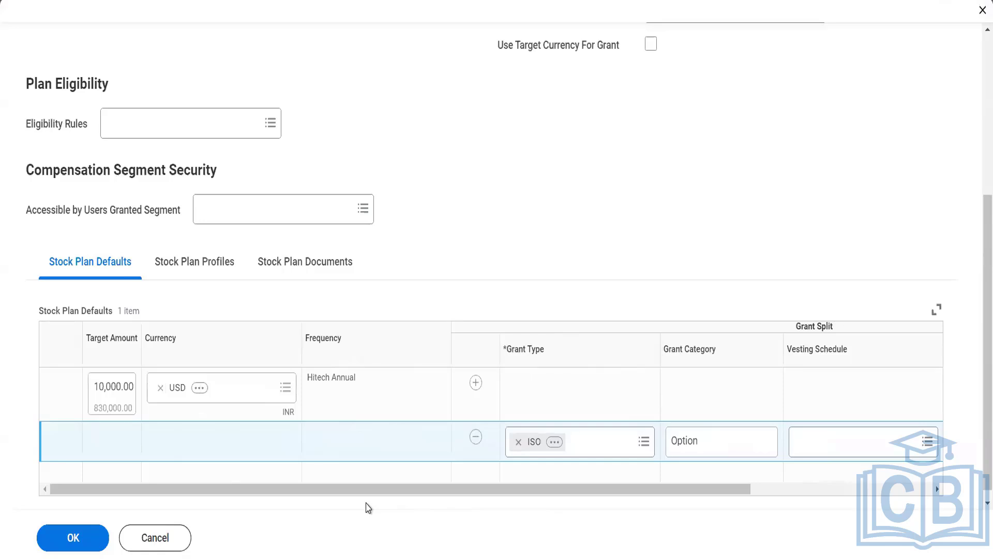
left_click_drag(382, 496, 295, 489)
left_click(96, 388)
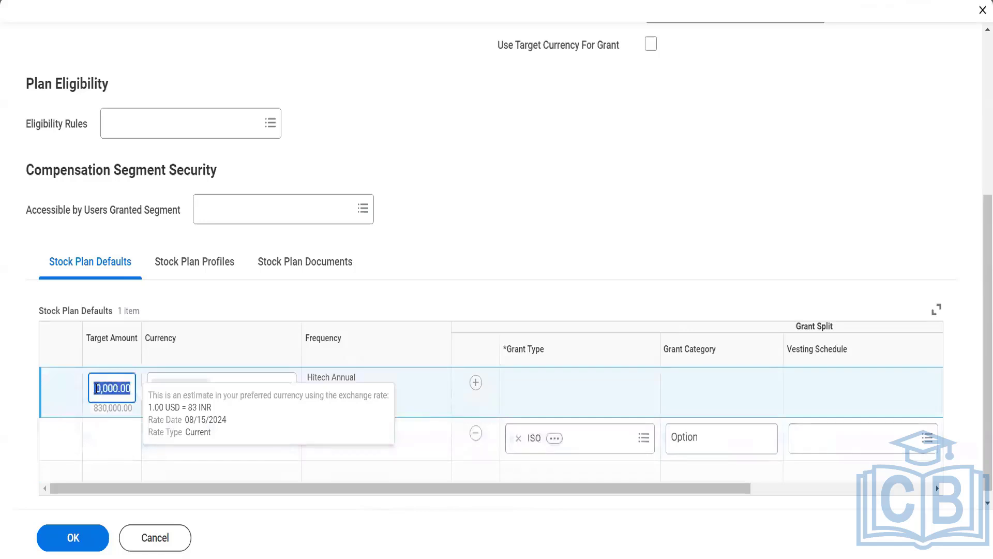
key("BackSpace")
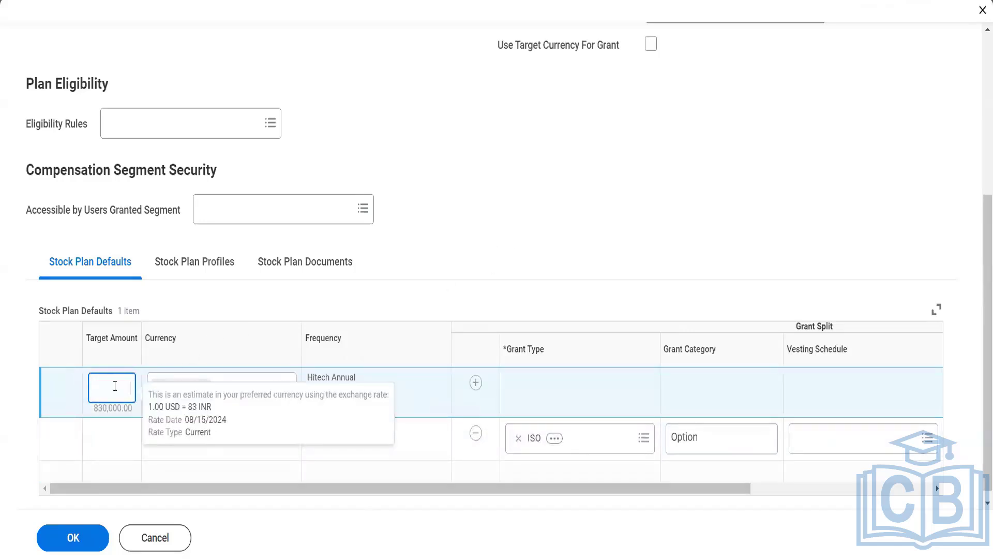
type("10000")
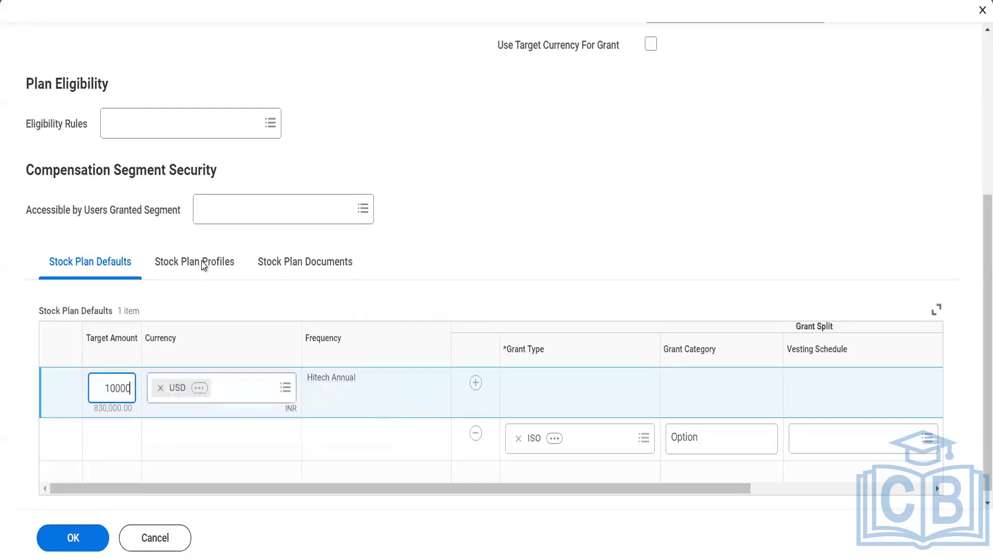
Add a new row to the Stock Plan Profiles.
left_click(201, 262)
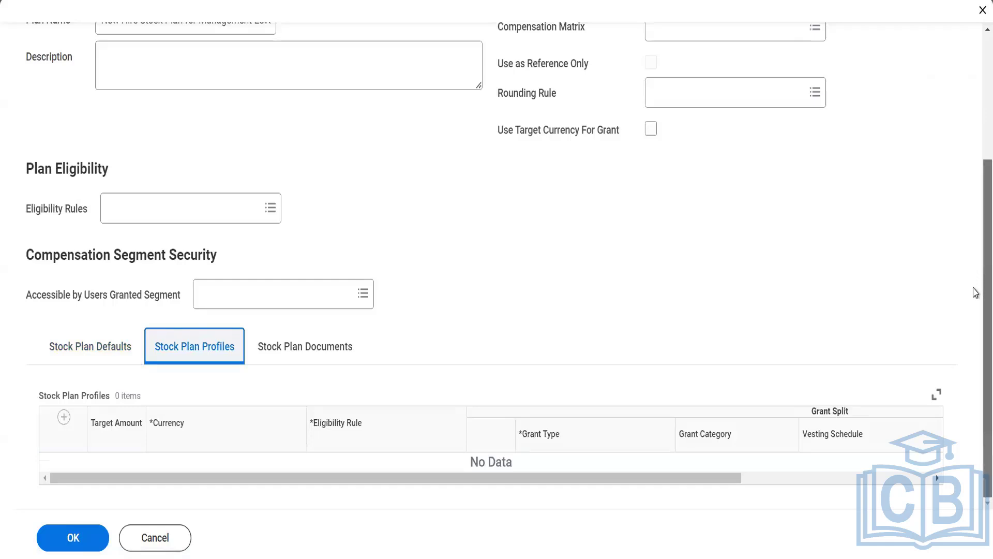
left_click(64, 419)
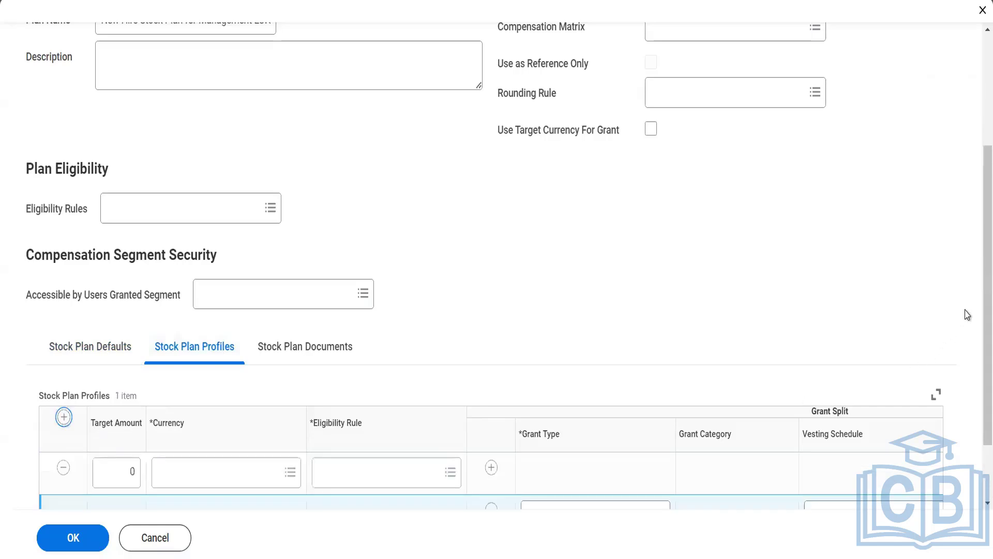
scroll(975, 343, "down", 1)
scroll(975, 343, "down", 1)
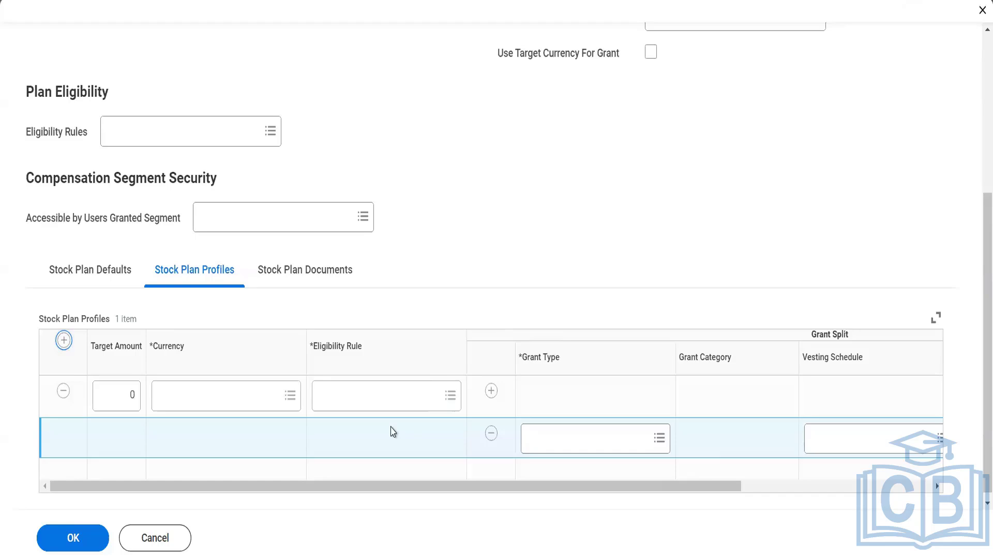
Look through the profile's vesting schedule choices and view the "5 Years - 20% Annual Vesting" schedule in a new tab.
left_click_drag(647, 486, 738, 488)
left_click(729, 438)
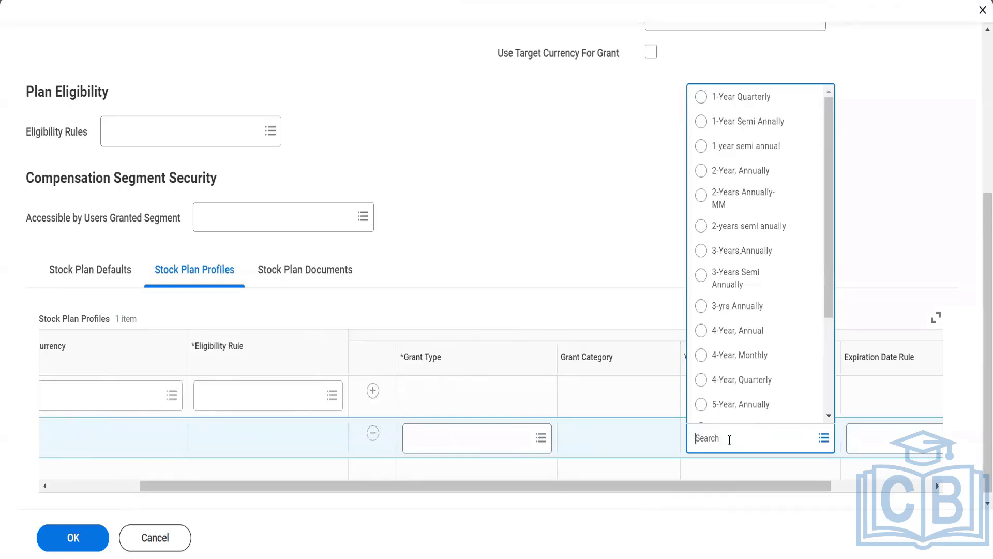
left_click_drag(829, 315, 827, 414)
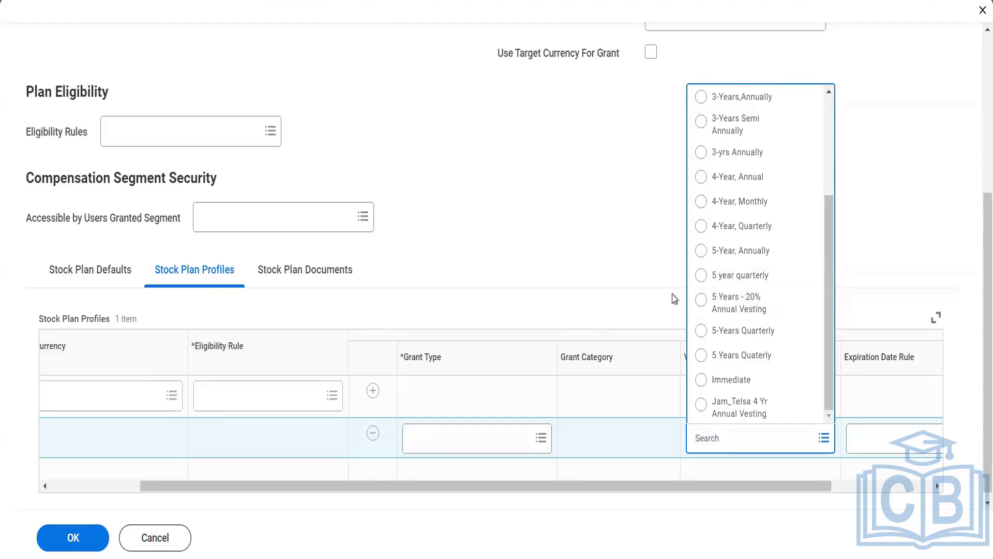
left_click(808, 301)
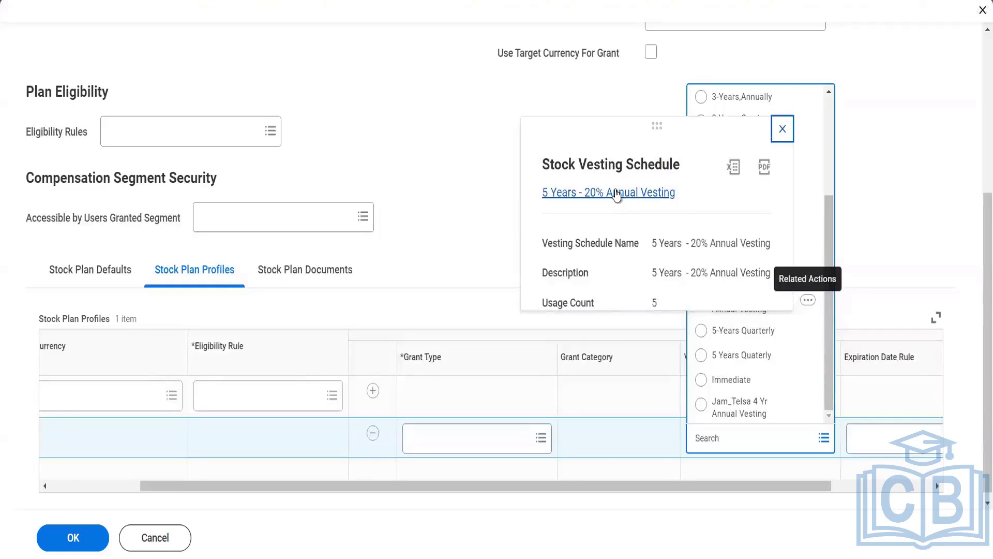
right_click(616, 192)
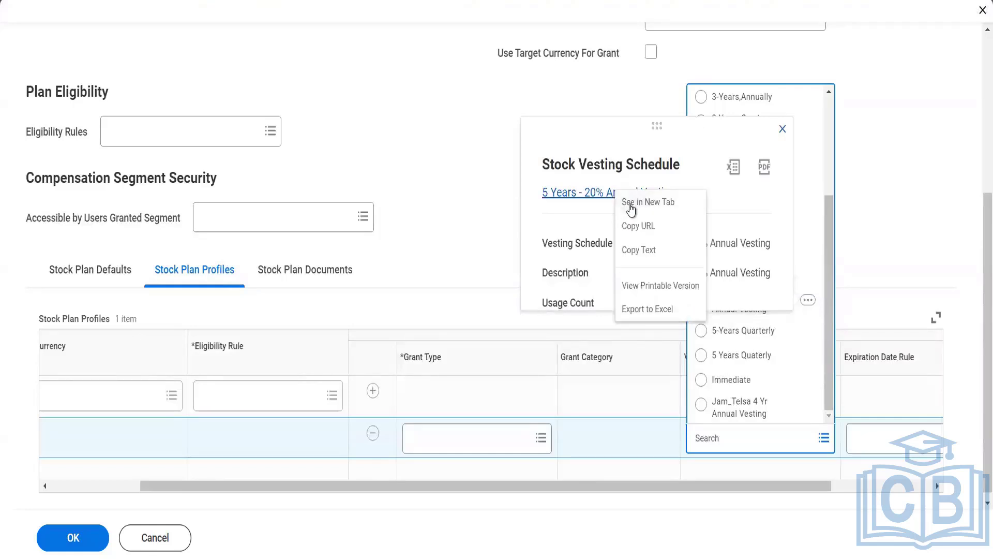
left_click(630, 206)
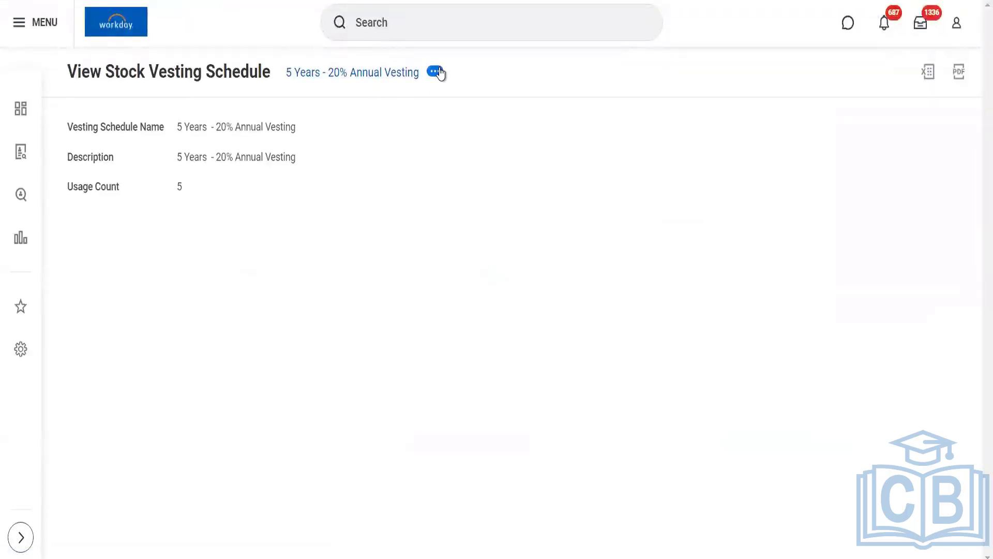
Check the related actions of the "5 Years - 20% Annual Vesting" schedule, including Instance, Integration IDs and Translation.
left_click(439, 73)
mouse_move(505, 166)
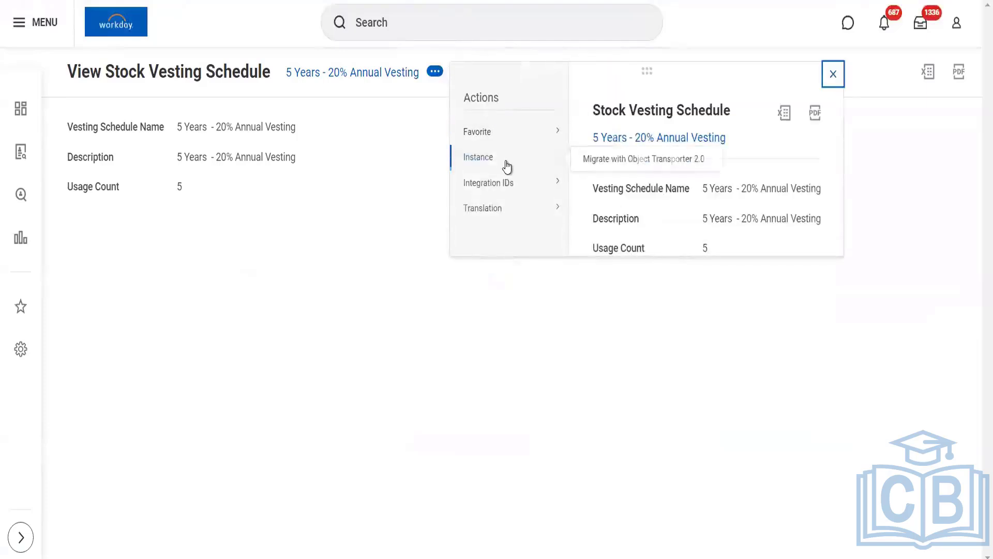
mouse_move(507, 195)
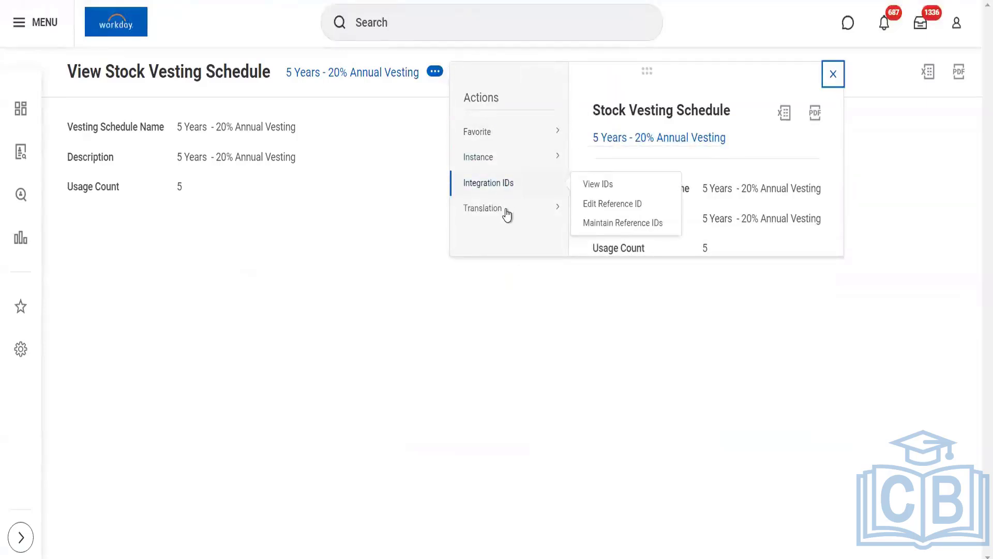
mouse_move(507, 213)
Search for "vest schedule" and open the Maintain Stock Vesting Schedules task.
left_click(417, 8)
type("v")
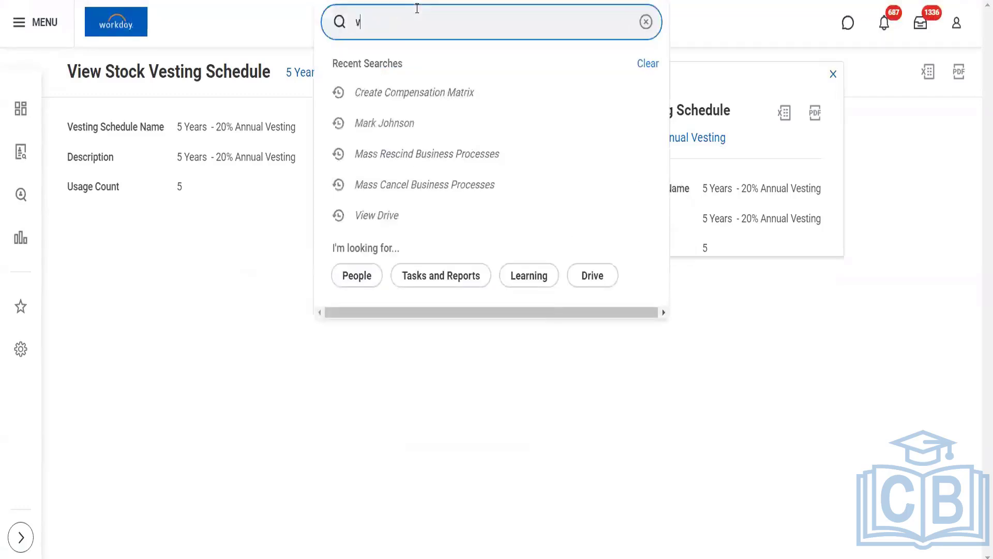
type("est schedule")
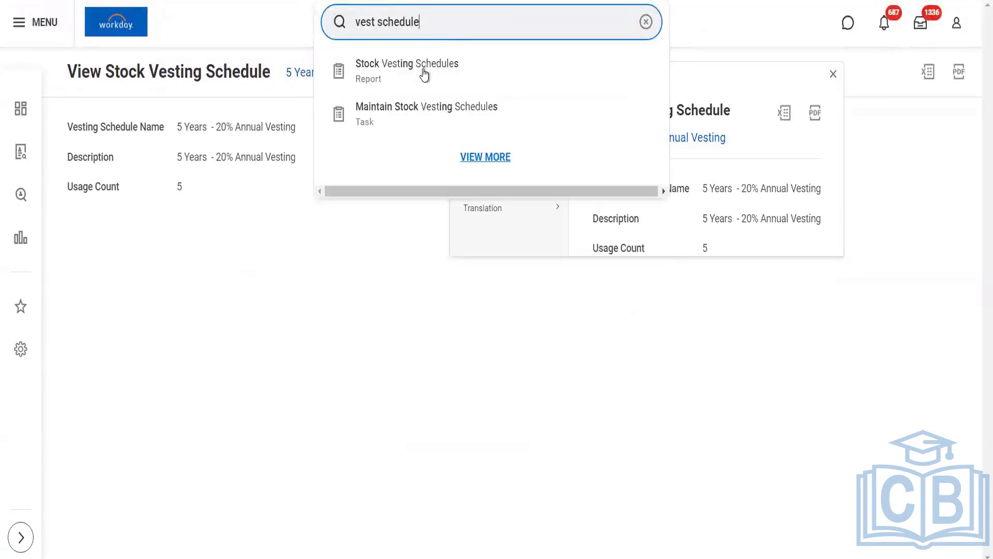
left_click(426, 114)
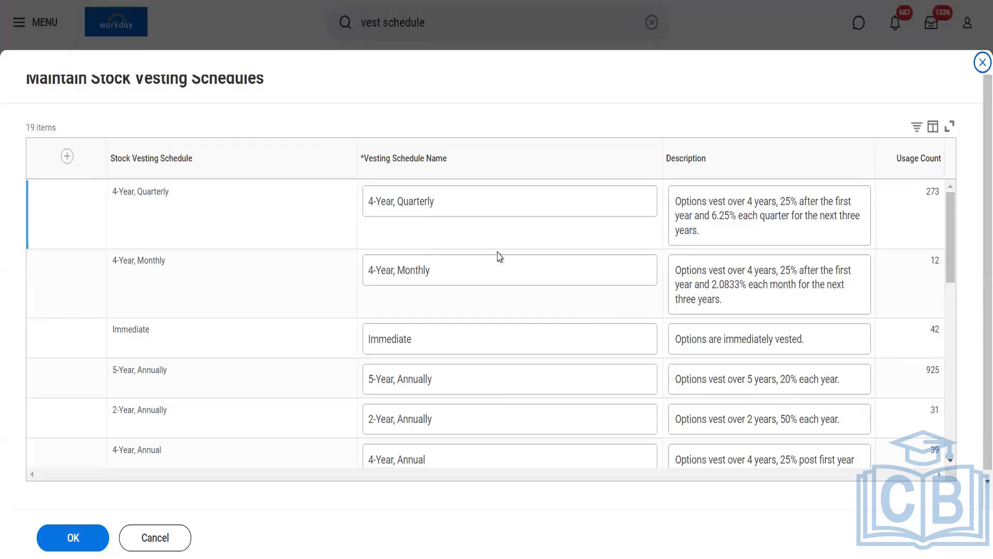
Add a stock vesting schedule named "Front Loaded Vesting" with the description "1 Year every Quarter".
left_click(67, 156)
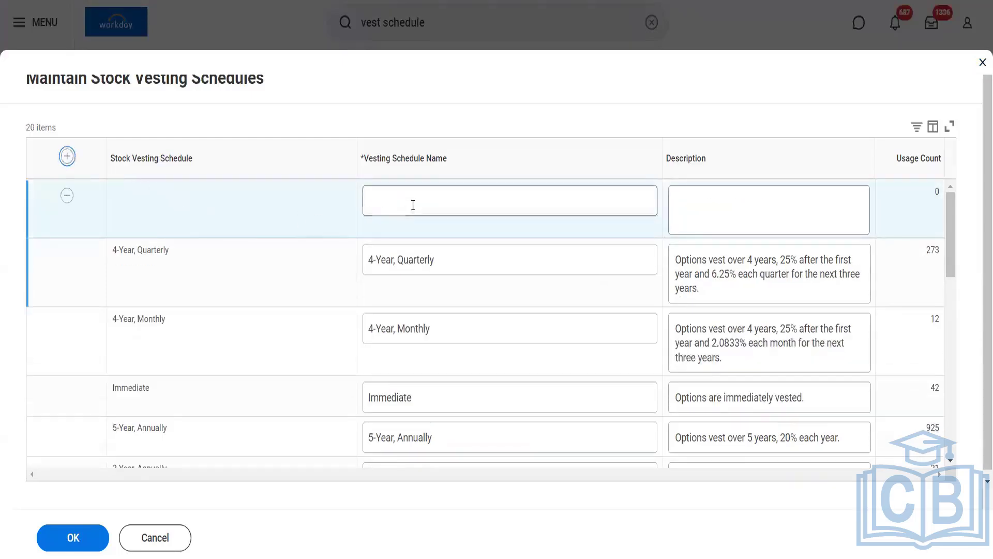
left_click(413, 204)
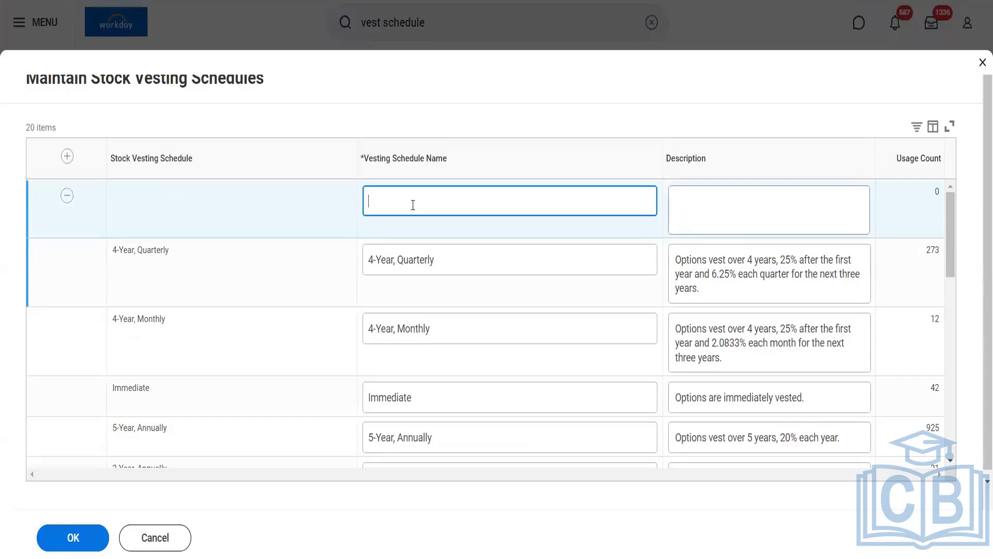
type("Front Loaded Vesting")
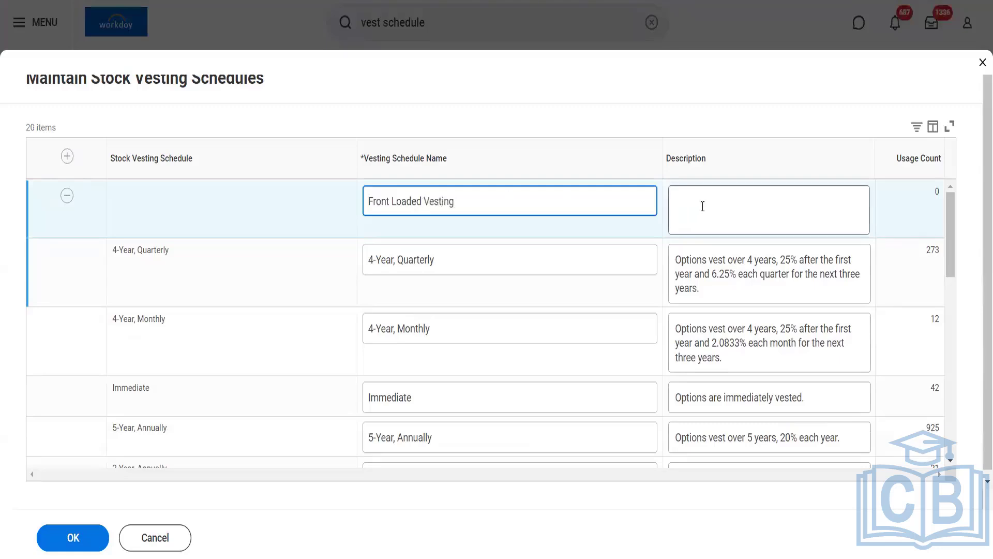
left_click(702, 206)
type("1 Ye")
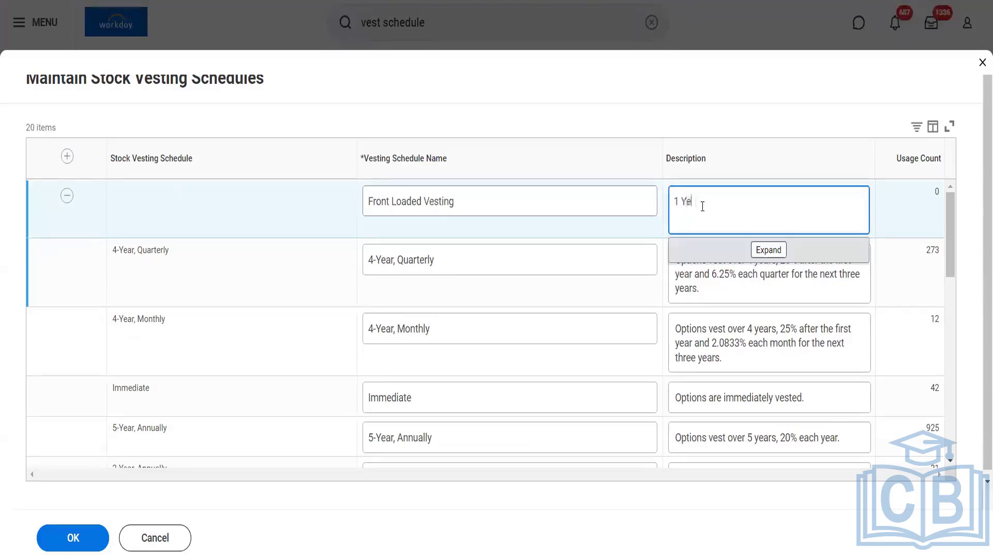
type("ar every Quarter")
left_click(730, 81)
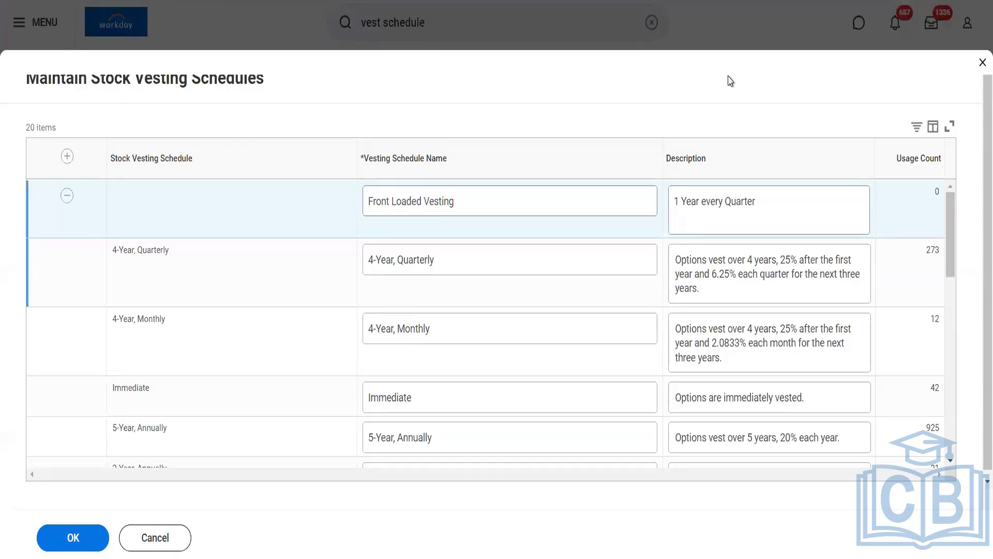
left_click(780, 210)
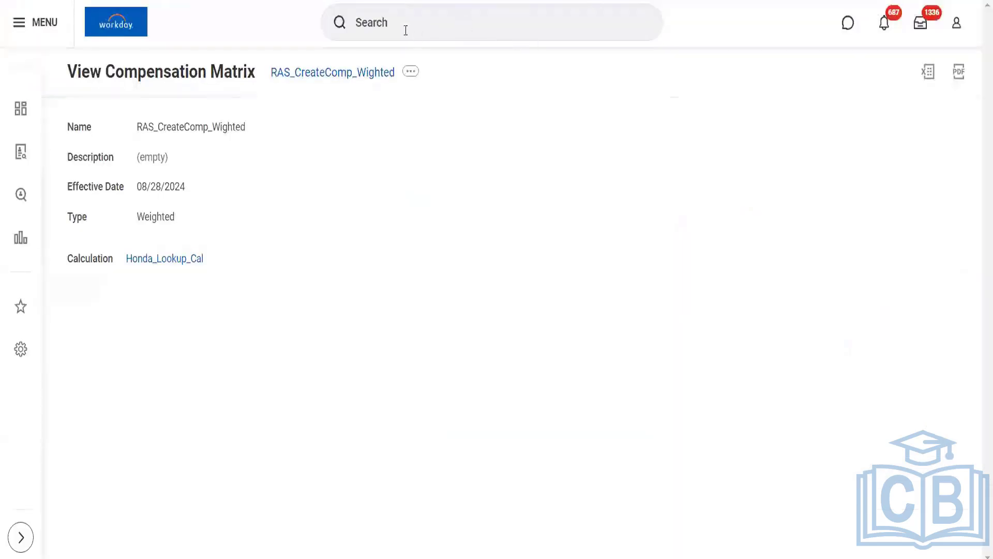
Search for "Create EIB", open that task, and close it without creating an integration.
left_click(405, 29)
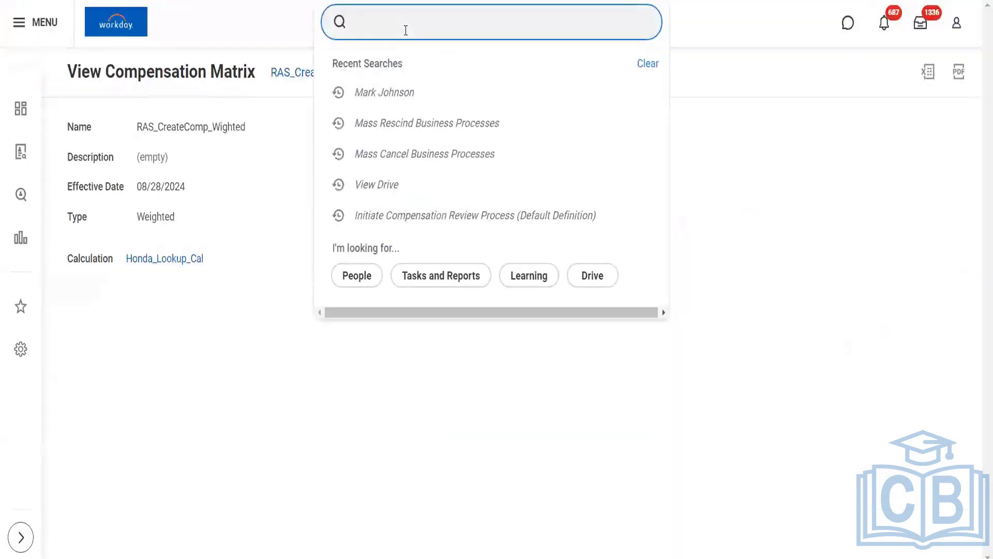
type("view")
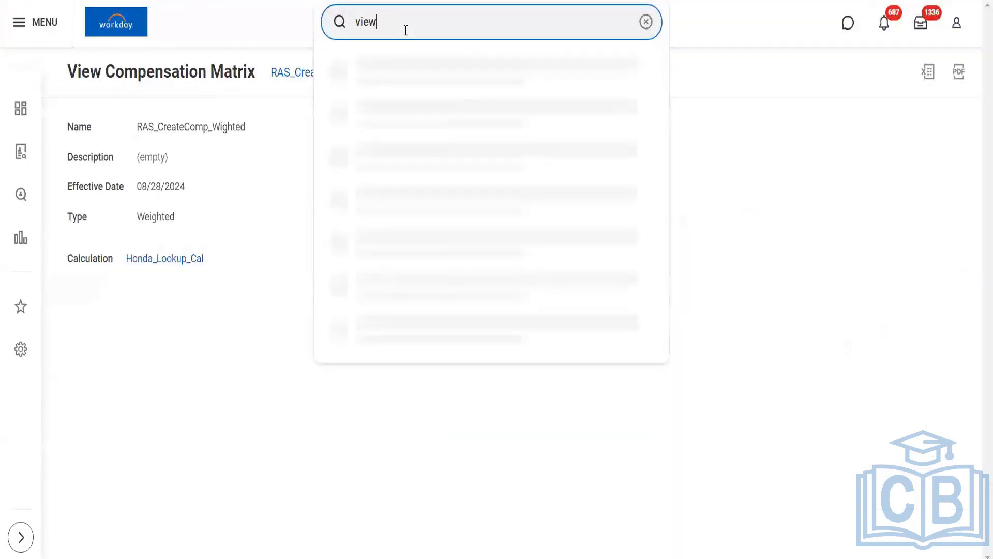
type(" EIB")
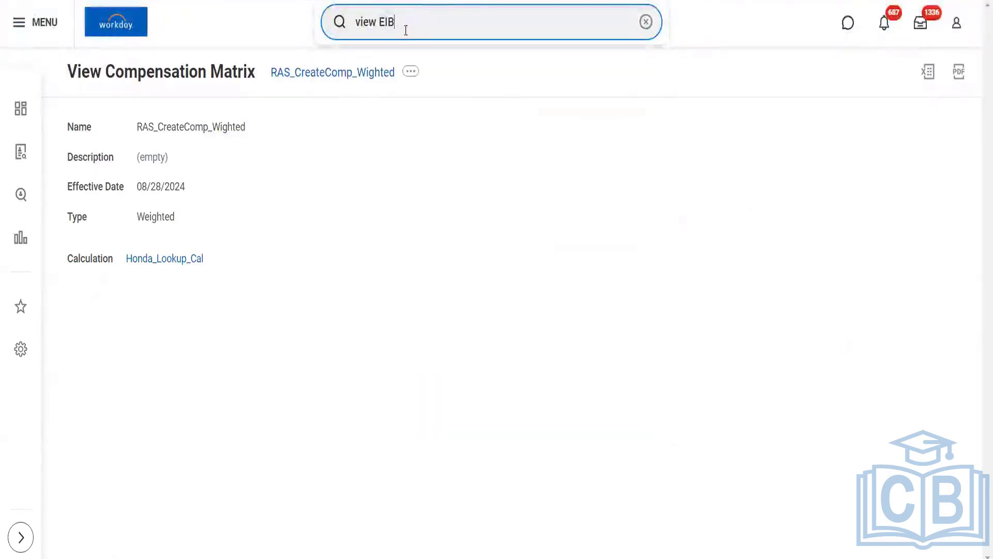
left_click(379, 21)
key("BackSpace")
key("BackSpace")
key("BackSpace")
key("BackSpace")
key("BackSpace")
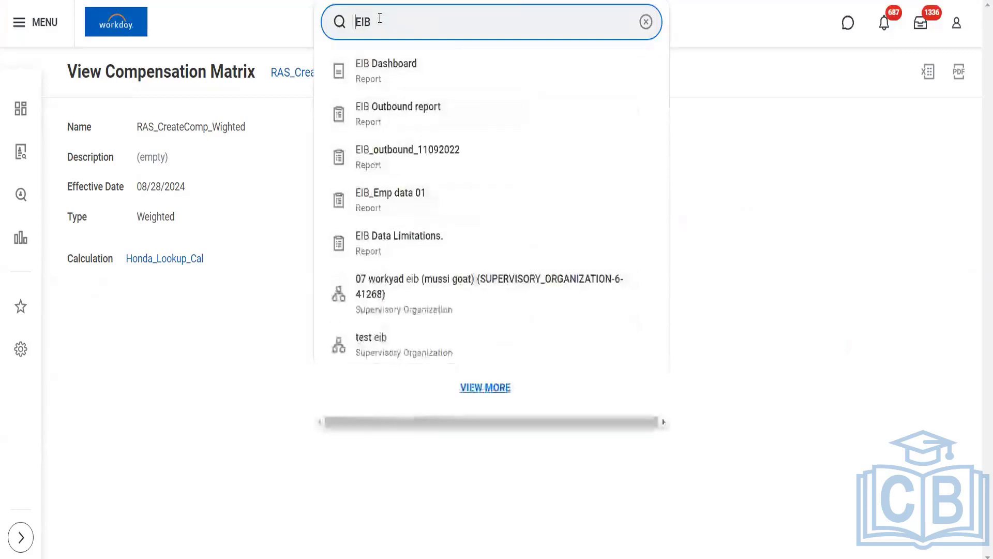
type("Create")
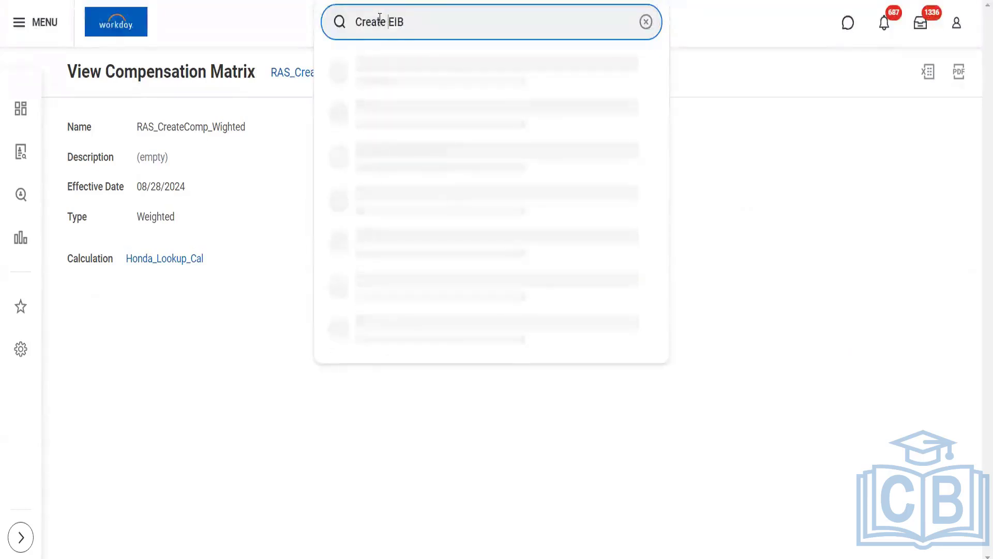
left_click(410, 71)
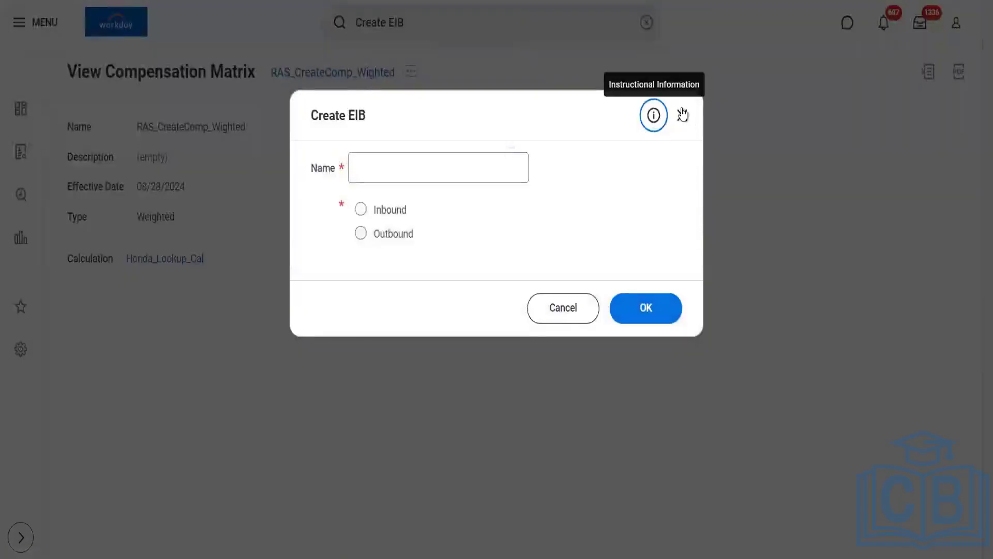
key("Tab")
key("Return")
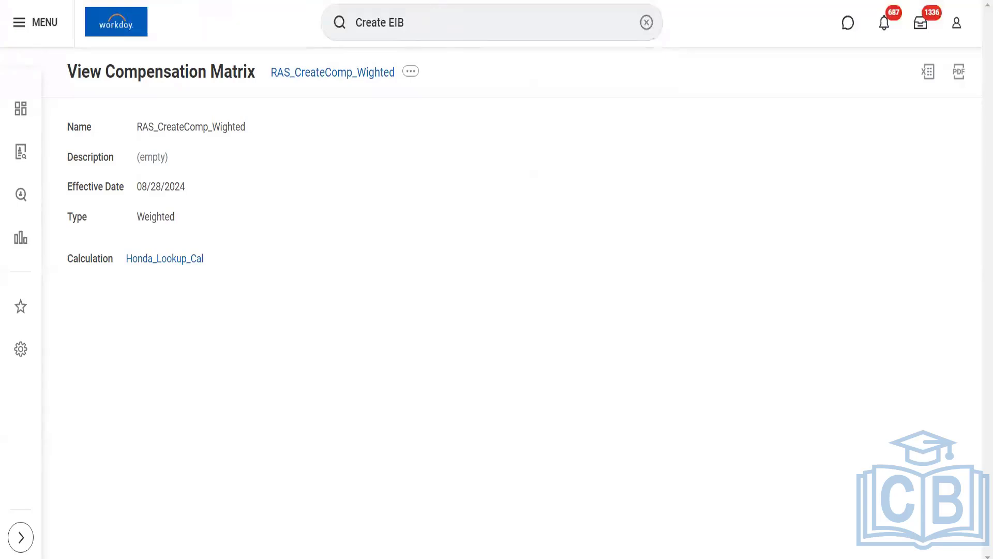
Return to the stock plan form and review the Stock Plan Profiles columns from Target Amount to % of Target.
left_click(146, 19)
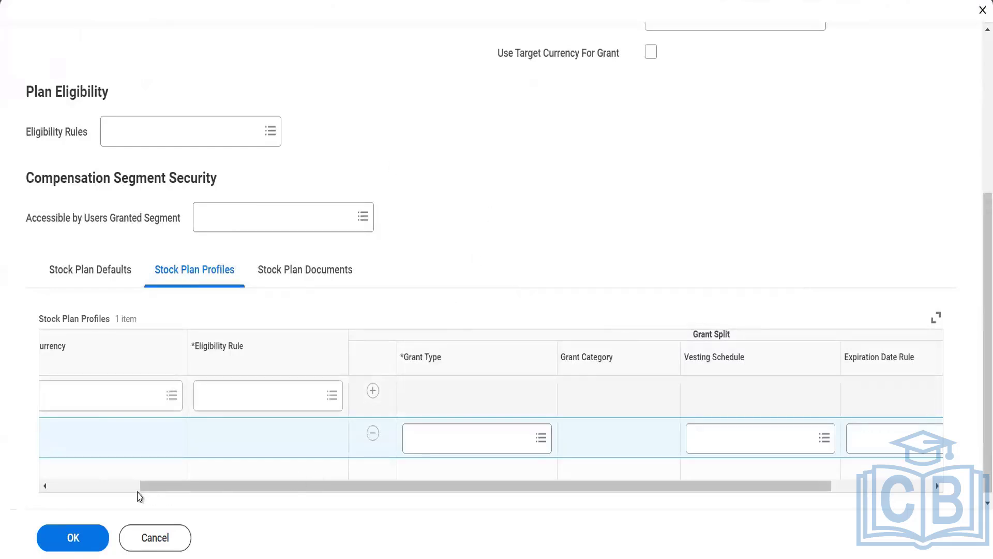
left_click(119, 489)
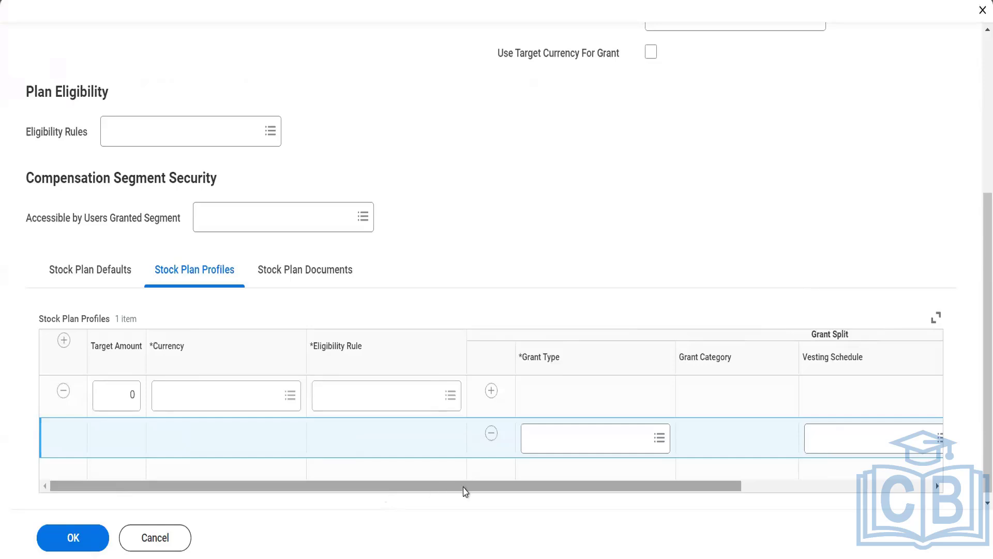
left_click_drag(465, 489, 707, 490)
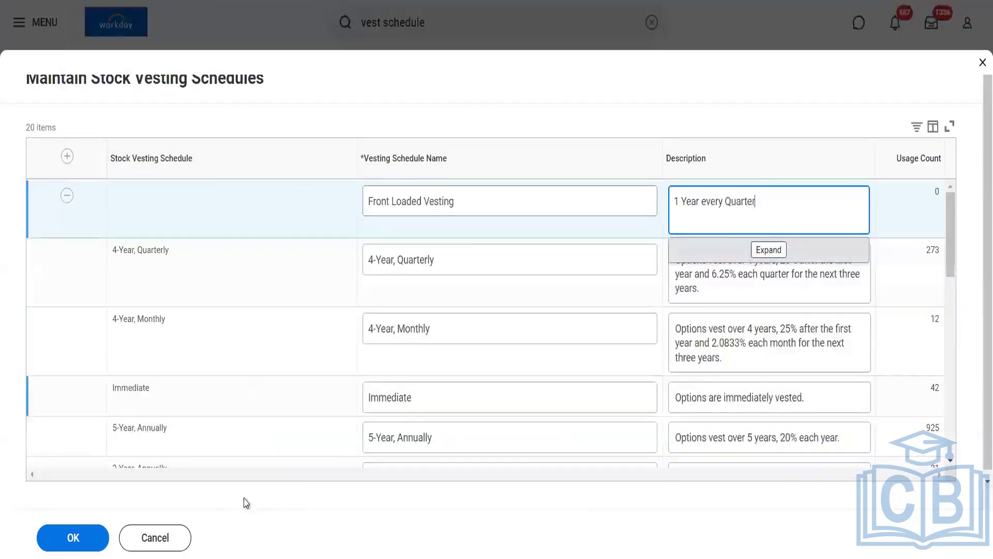
Cancel the vesting schedule maintenance and discard the unsaved "Front Loaded Vesting" entry.
left_click(172, 541)
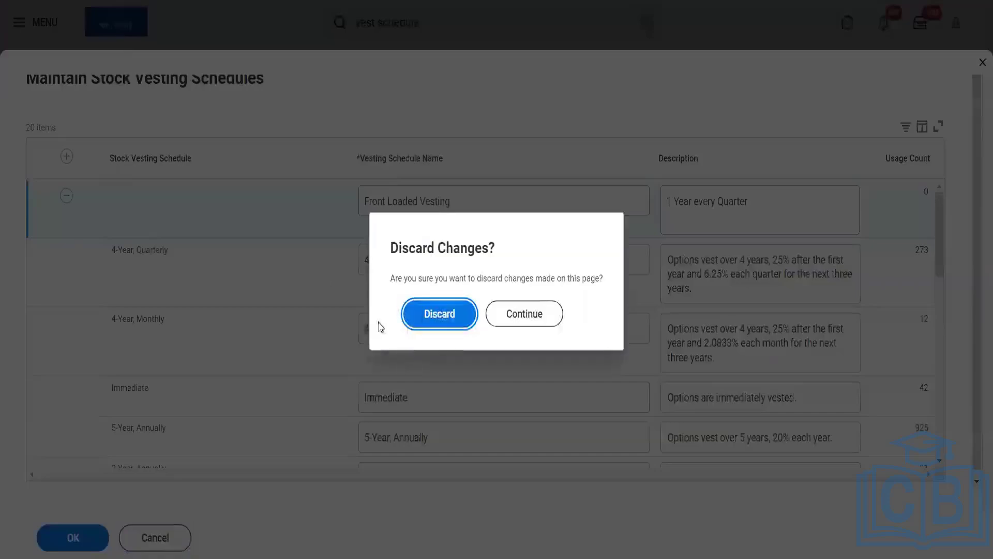
left_click(440, 314)
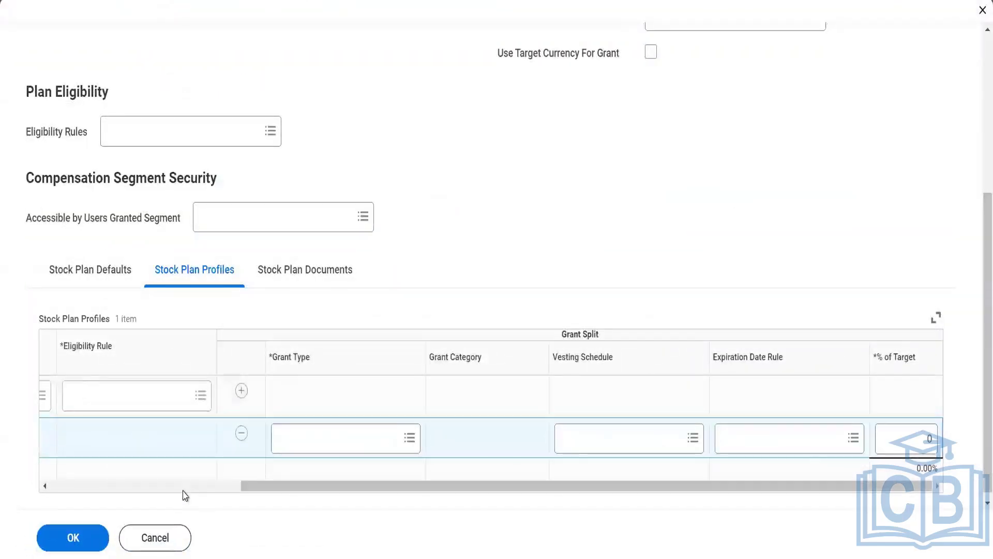
Set the Target Amount of the stock plan profile row to 10000.
left_click(183, 488)
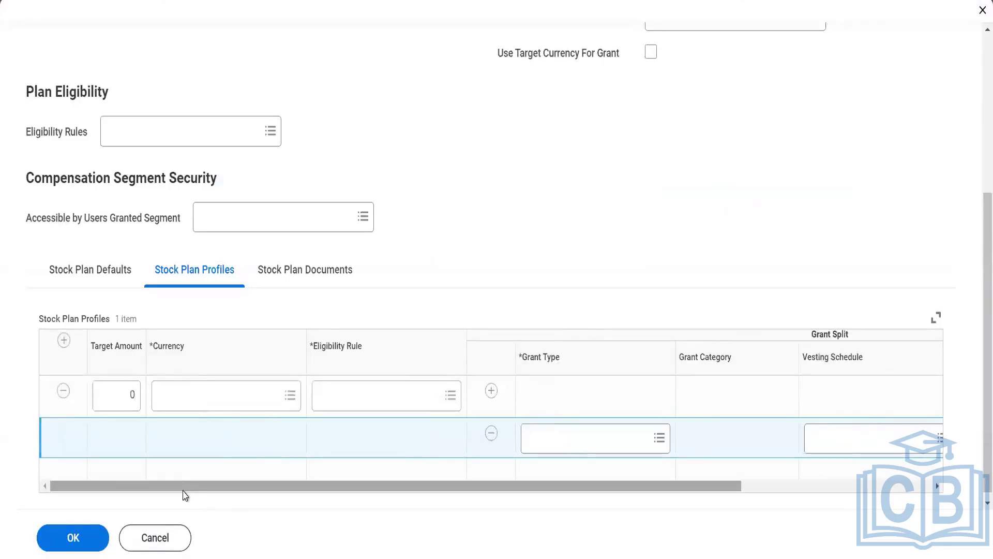
left_click(117, 396)
type("10000")
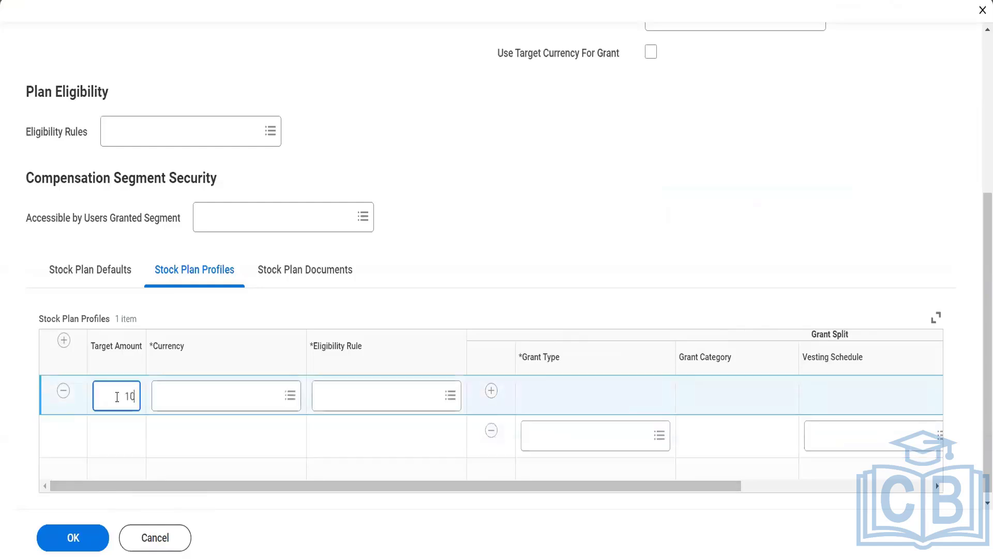
Set the grant split's % of Target to 25 in the stock plan profile.
left_click(322, 488)
scroll(637, 491, "right", 5)
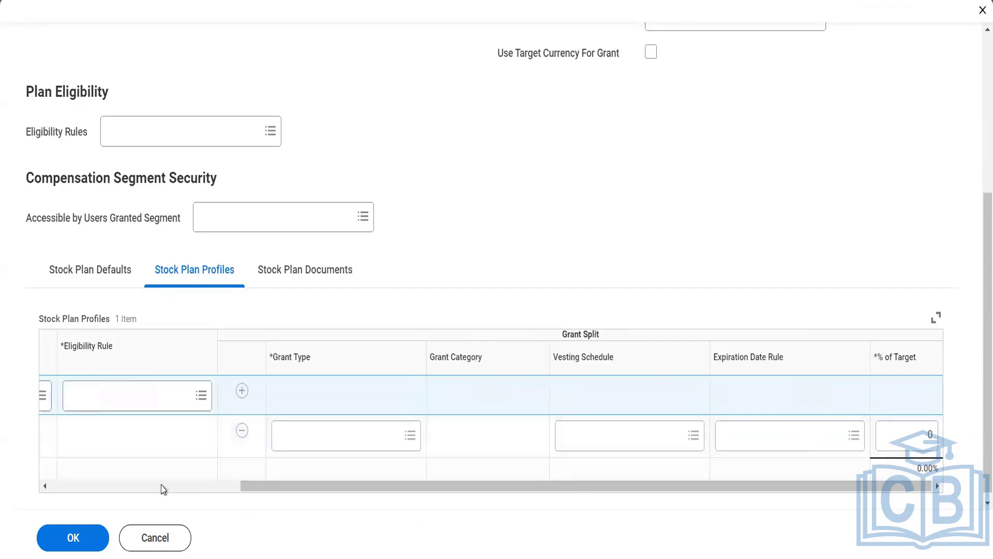
scroll(148, 490, "left", 5)
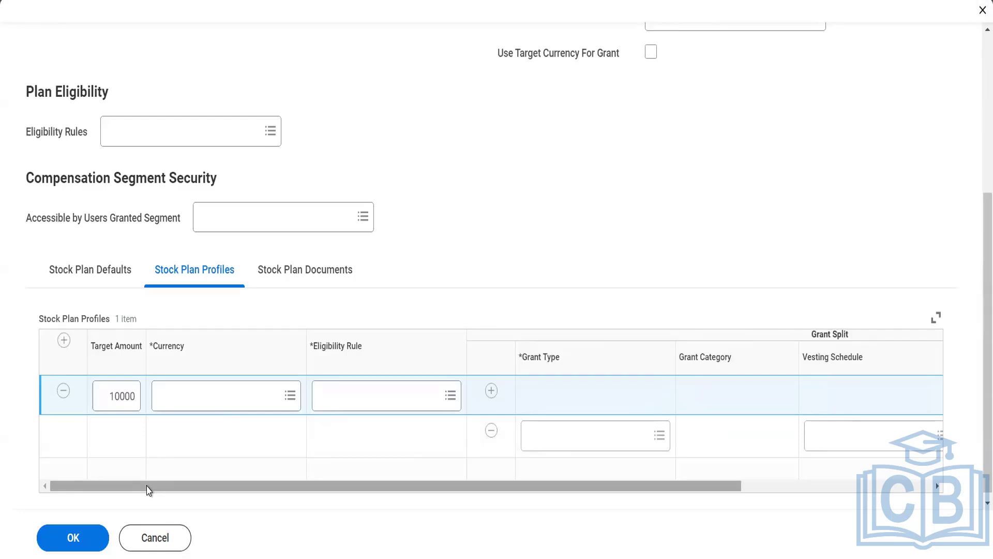
scroll(148, 490, "right", 5)
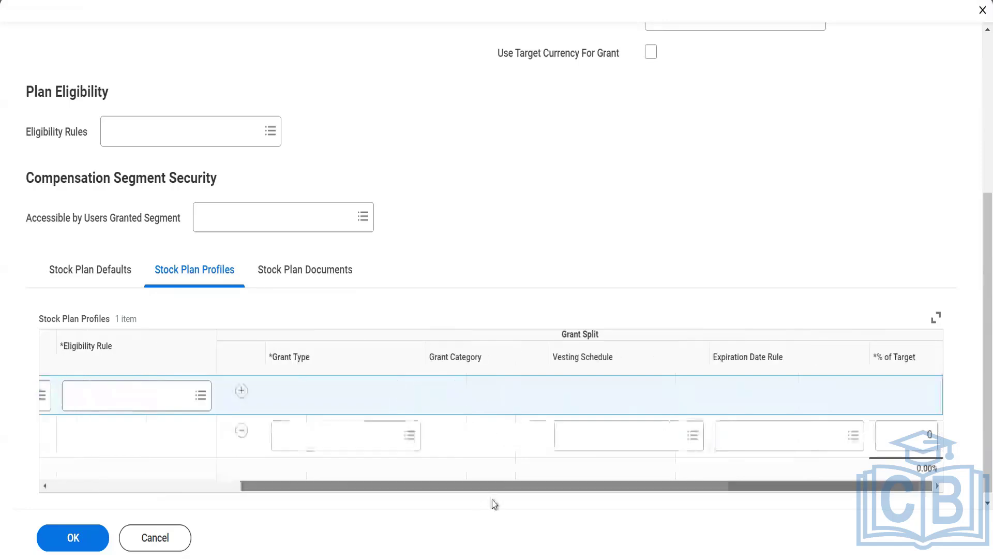
left_click(896, 446)
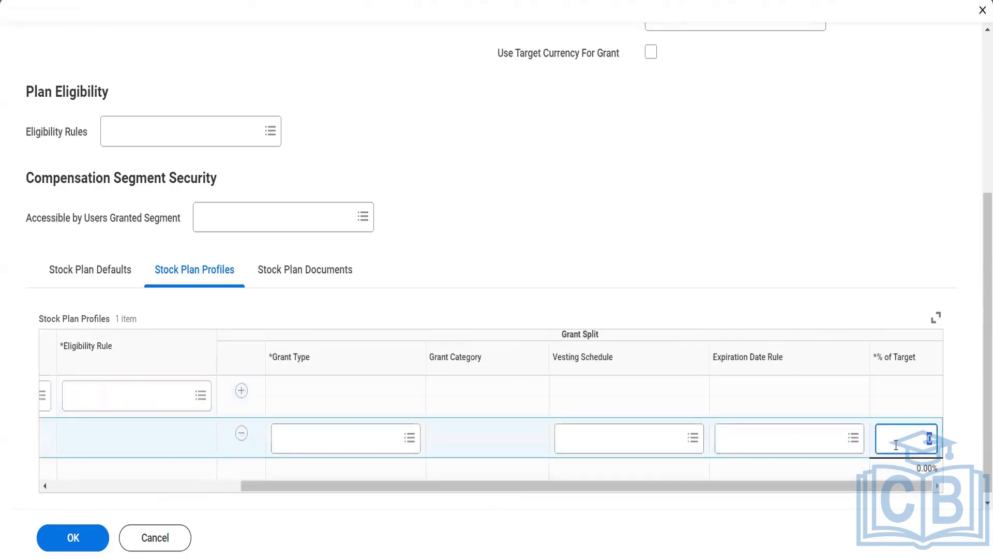
type("25")
left_click(893, 202)
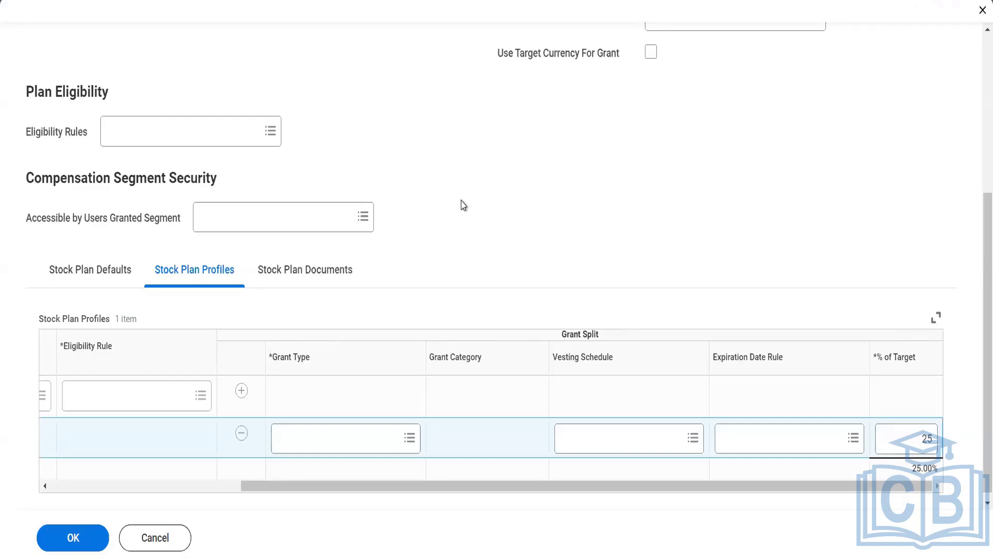
Review the Stock Plan Documents section and its file upload area.
left_click(164, 487)
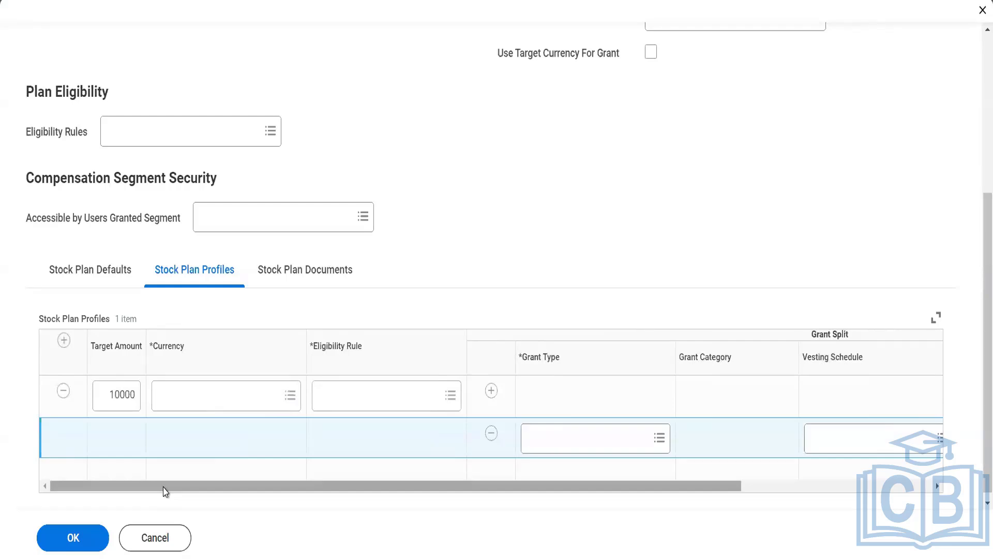
left_click(296, 280)
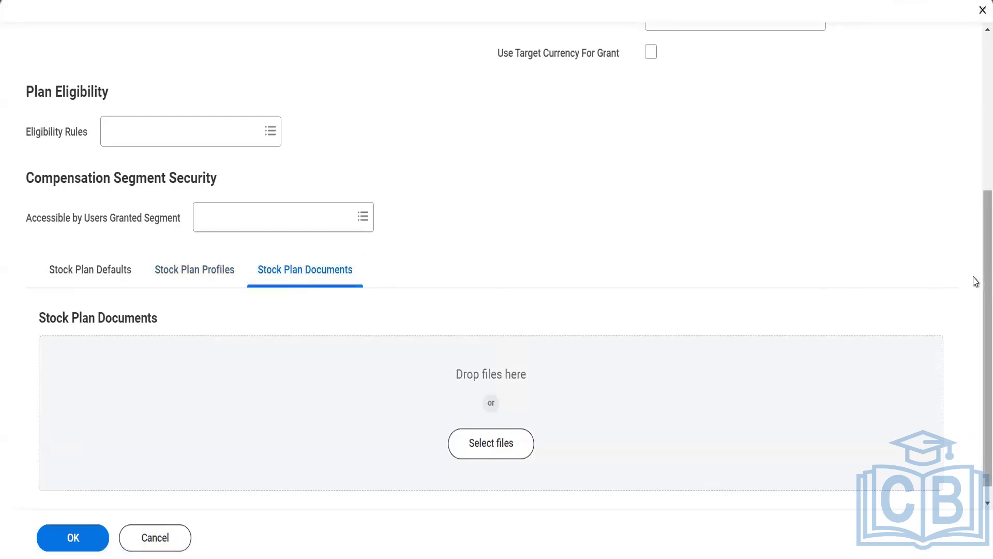
scroll(976, 281, "down", 1)
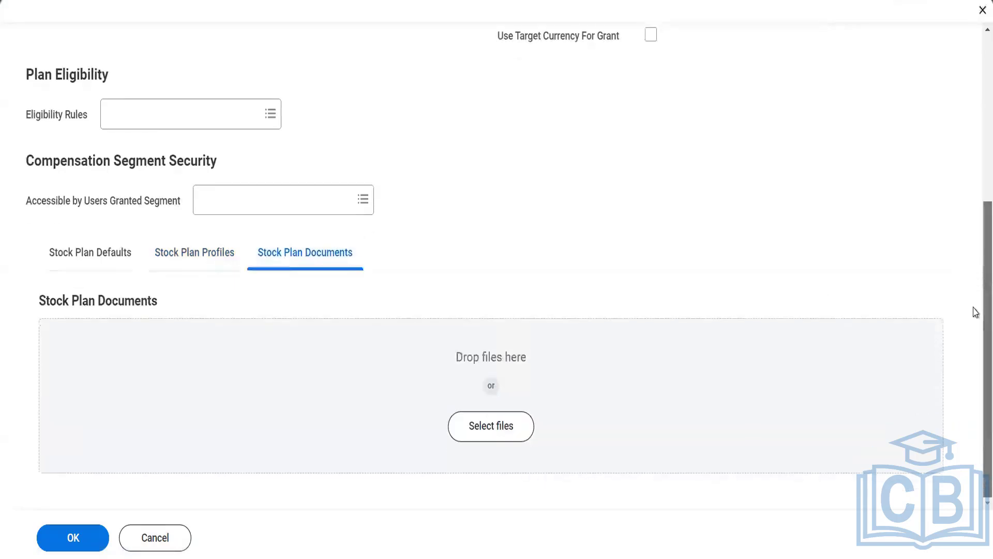
left_click(207, 264)
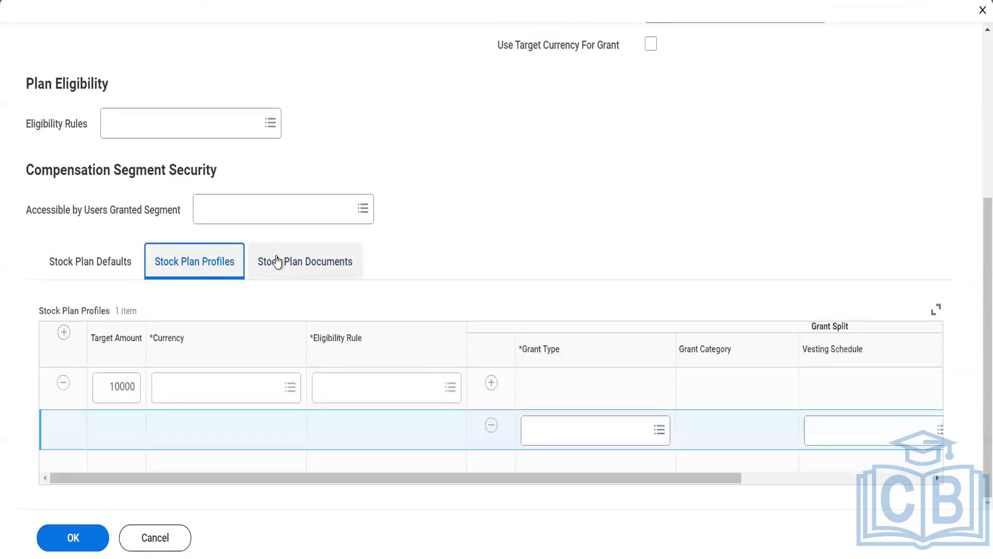
left_click(277, 262)
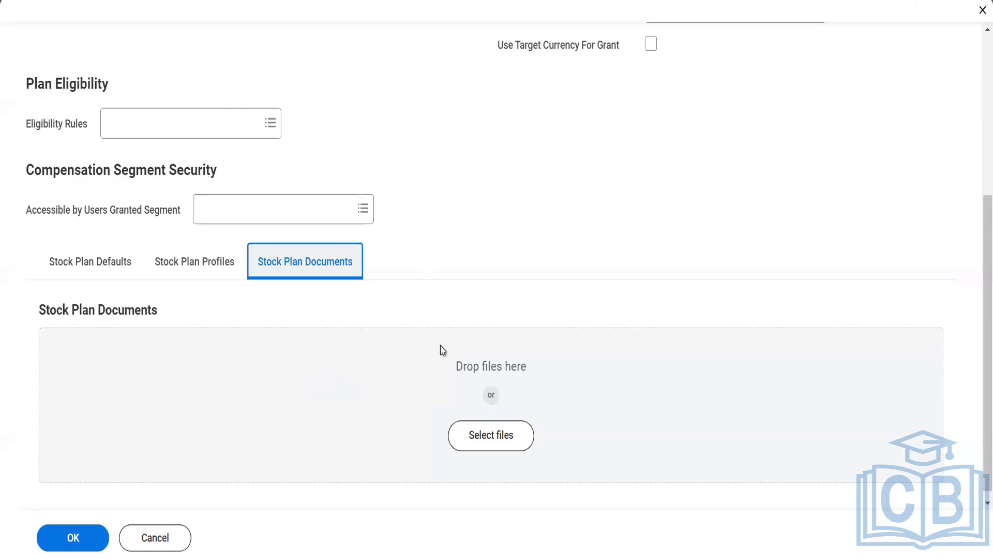
left_click(478, 446)
scroll(975, 387, "down", 1)
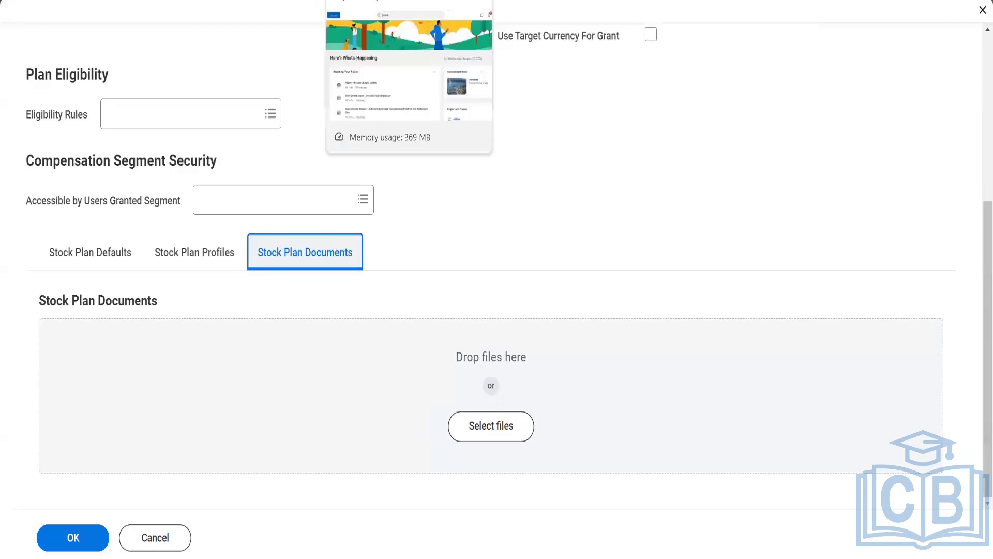
From the Workday home page, search for "Create stock" and open the Create Stock Plan task.
left_click(393, 1)
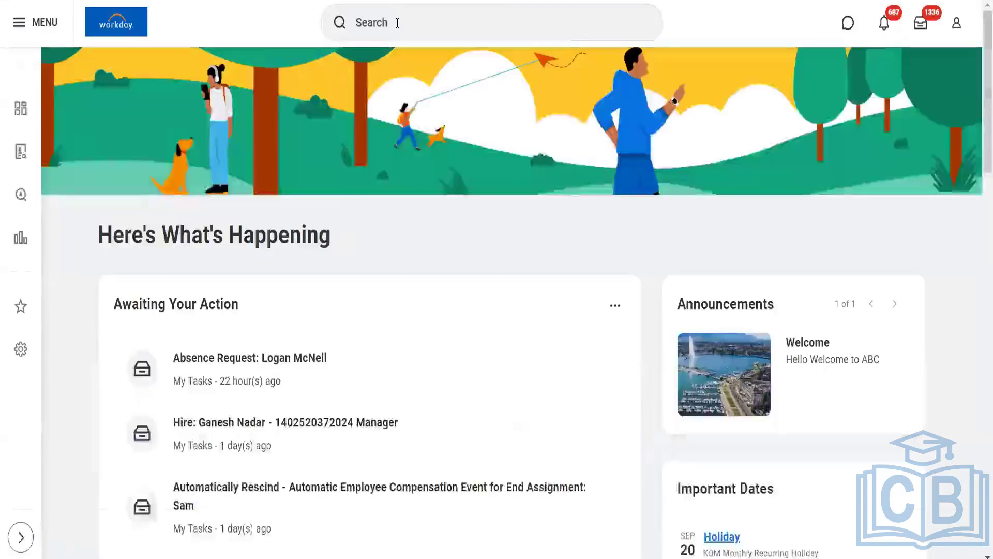
left_click(397, 23)
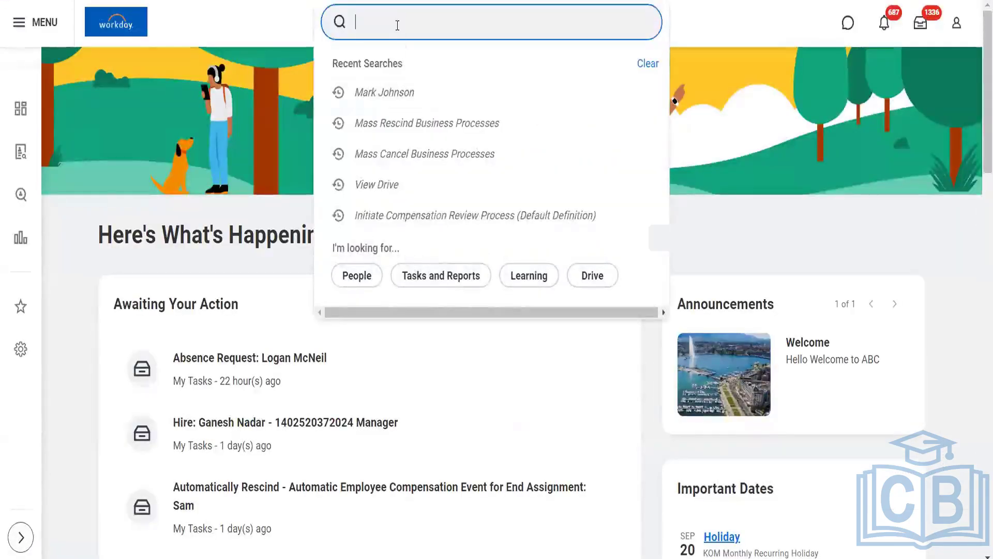
type("Create")
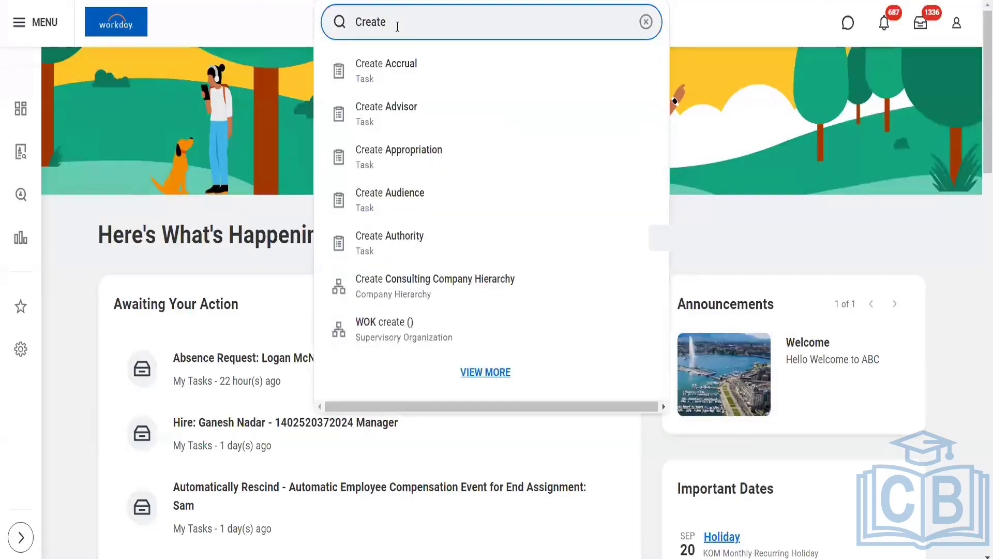
type(" stock")
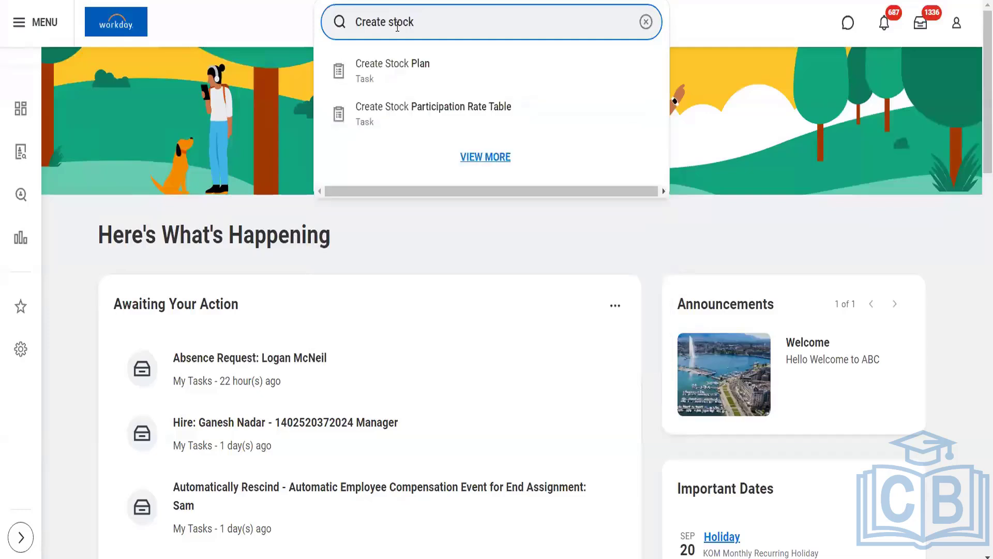
left_click(399, 67)
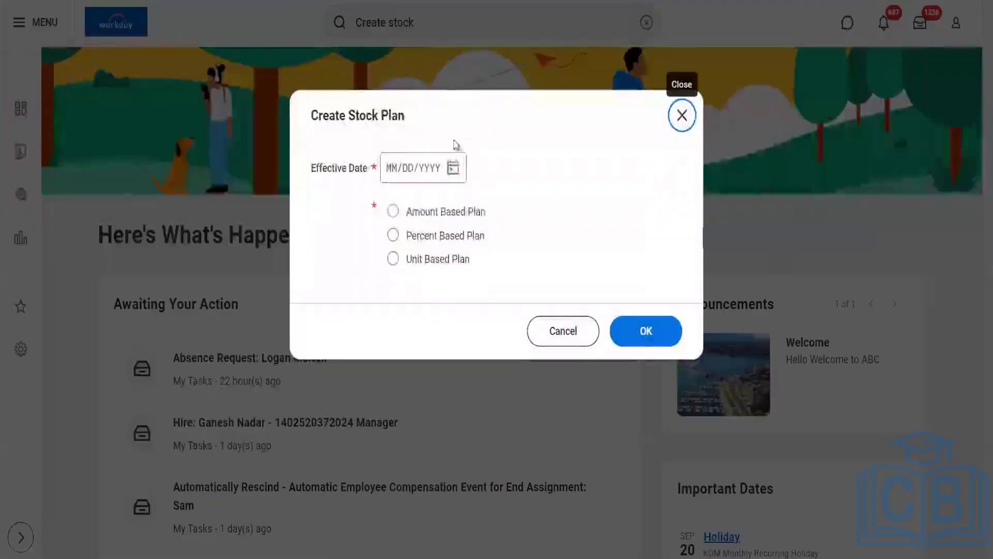
Start a Percent Based Plan with the effective date 08/28/2024.
left_click(453, 169)
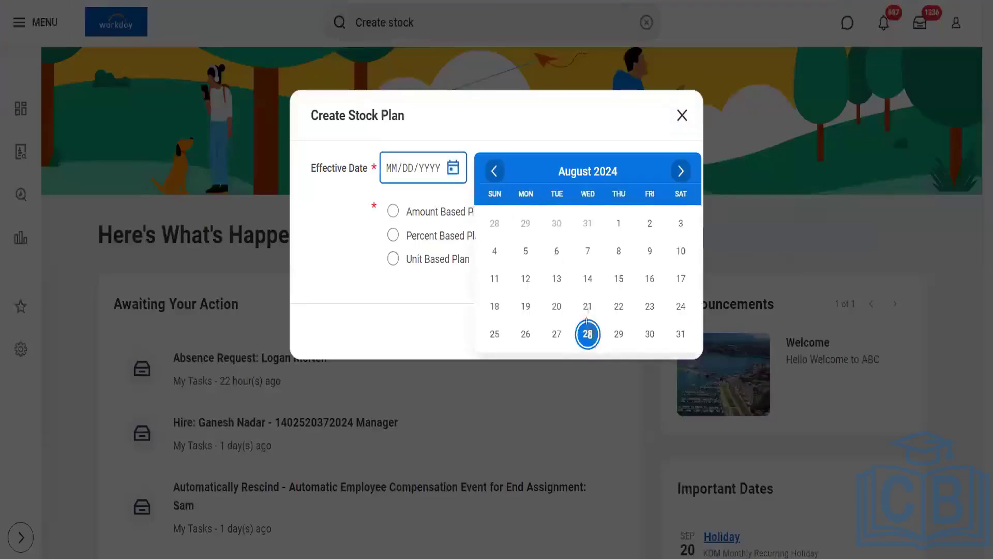
left_click(592, 340)
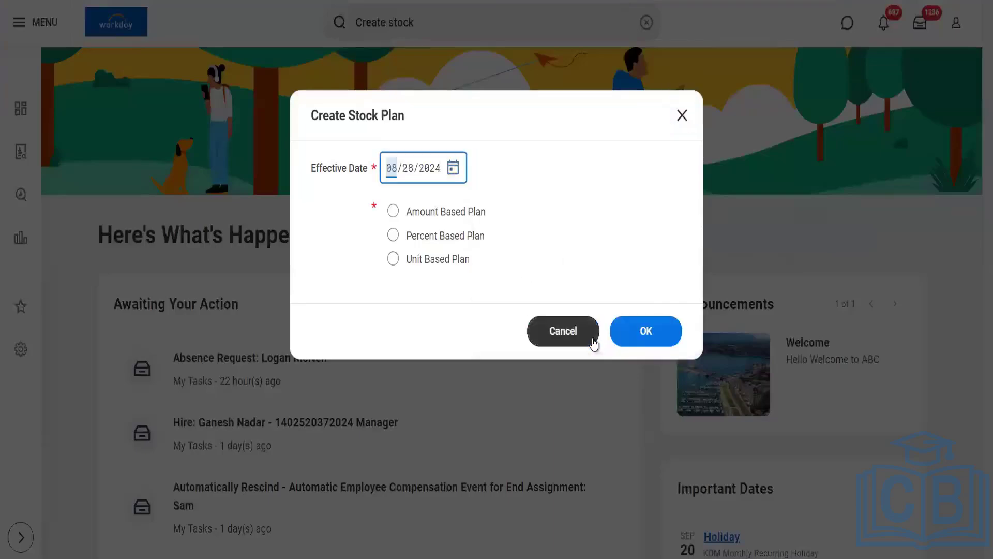
left_click(429, 239)
left_click(650, 345)
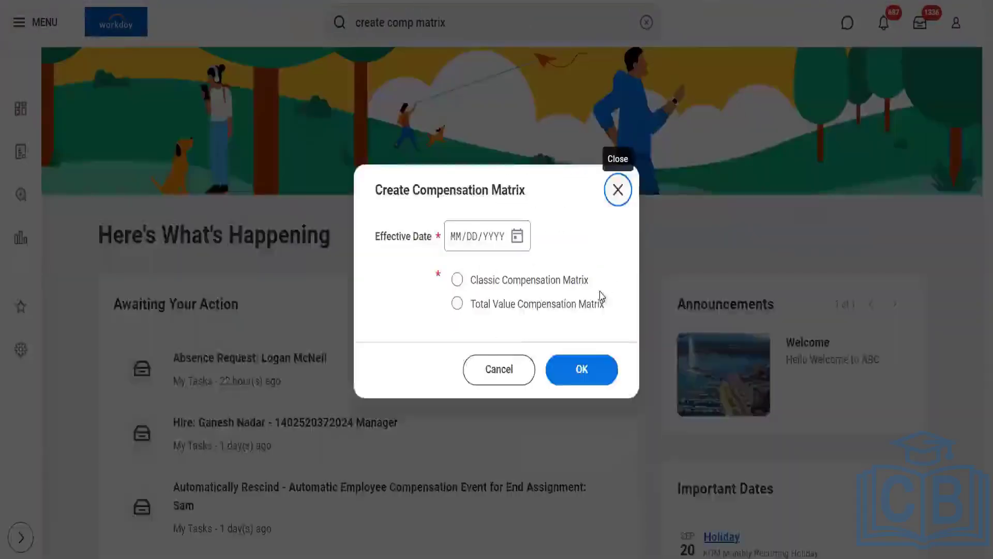
Cancel the Create Compensation Matrix task, open the signed-in worker's own profile and examine all of its sections.
left_click(492, 370)
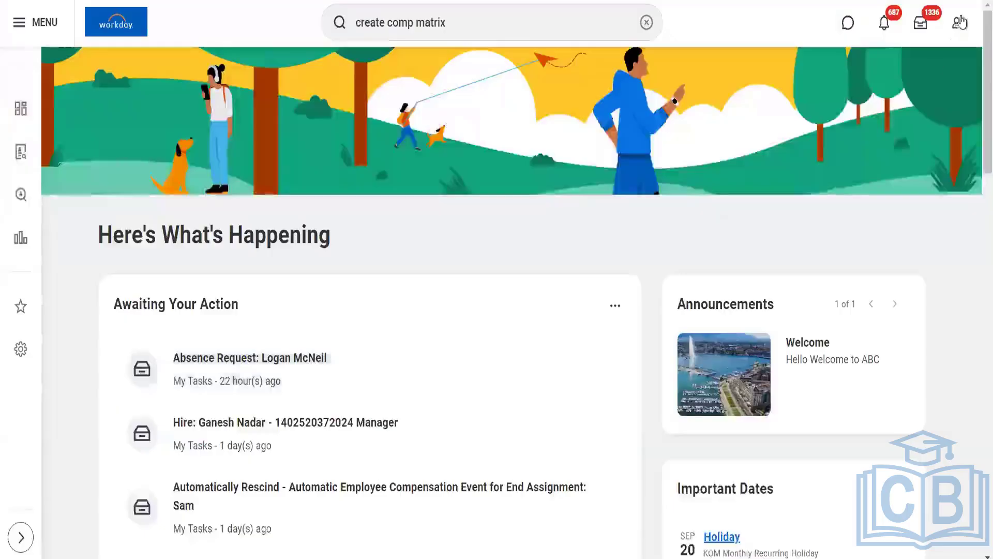
left_click(959, 22)
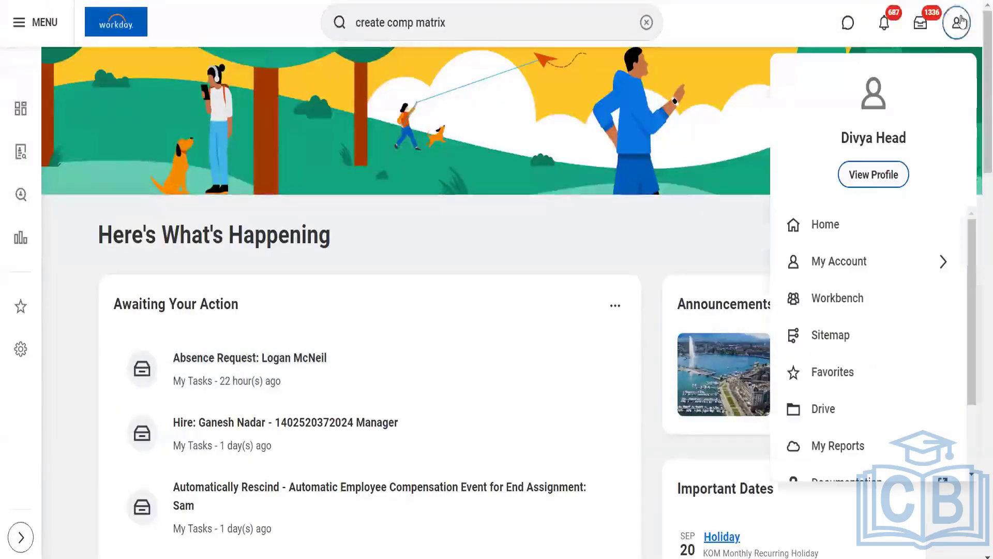
left_click(867, 176)
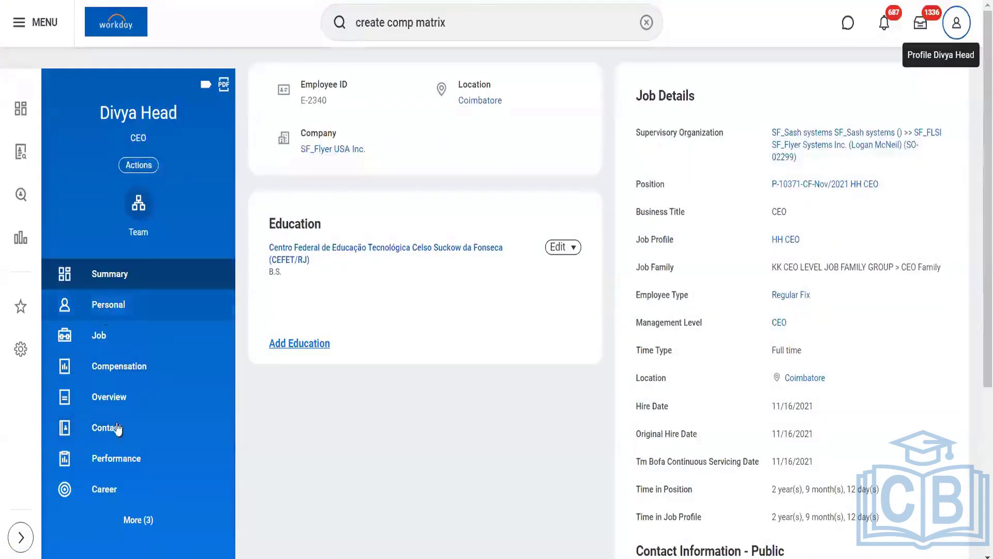
left_click(125, 532)
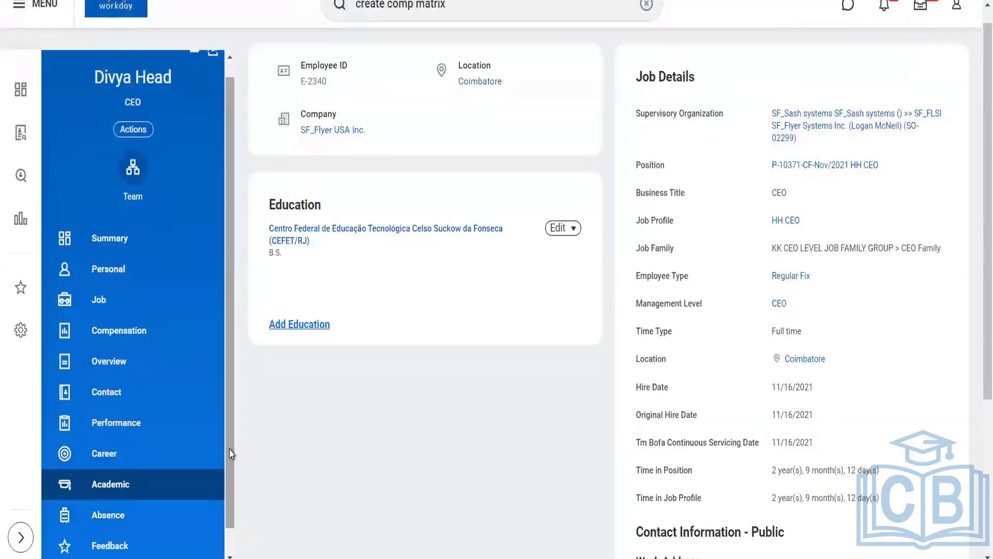
scroll(231, 481, "down", 1)
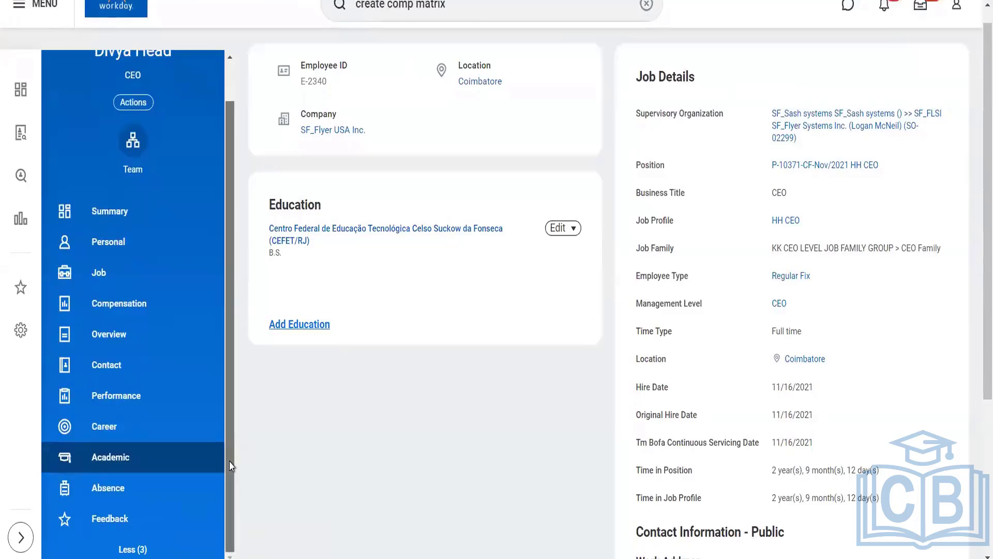
left_click_drag(231, 481, 232, 450)
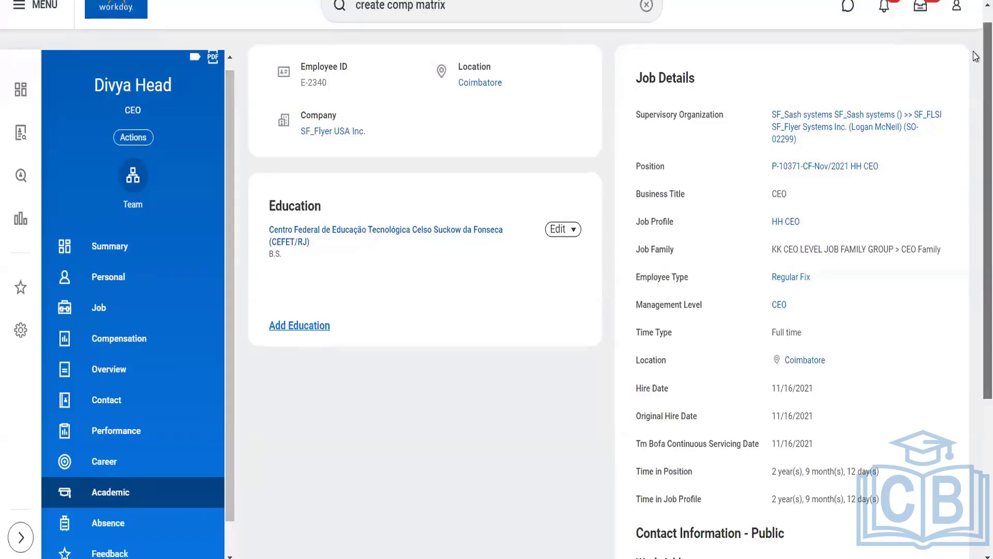
scroll(975, 56, "up", 1)
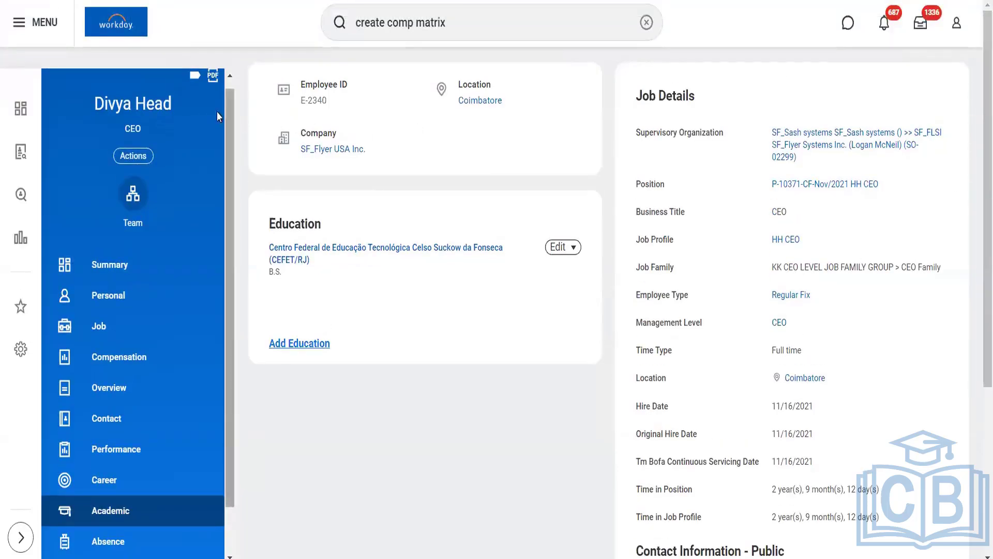
scroll(217, 116, "up", 1)
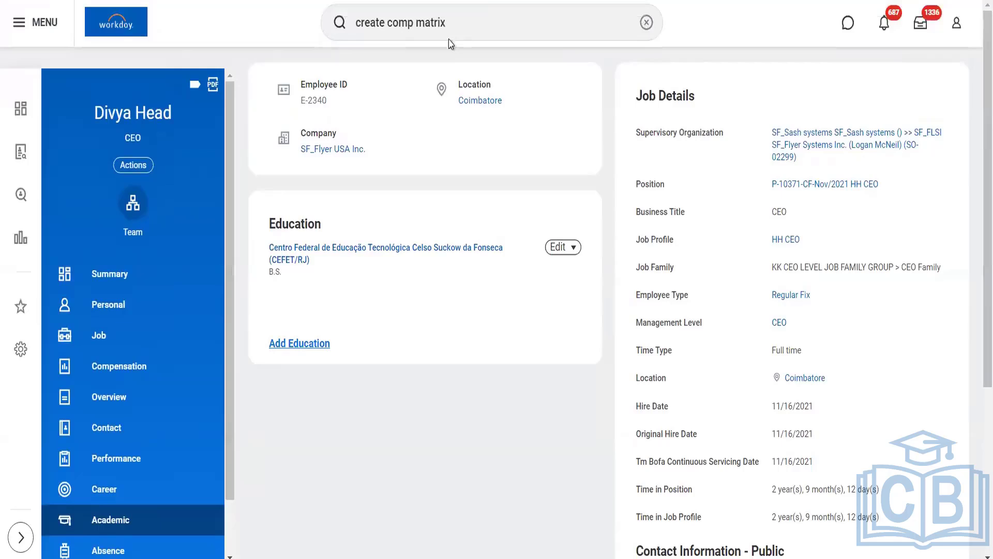
left_click(646, 24)
left_click(647, 26)
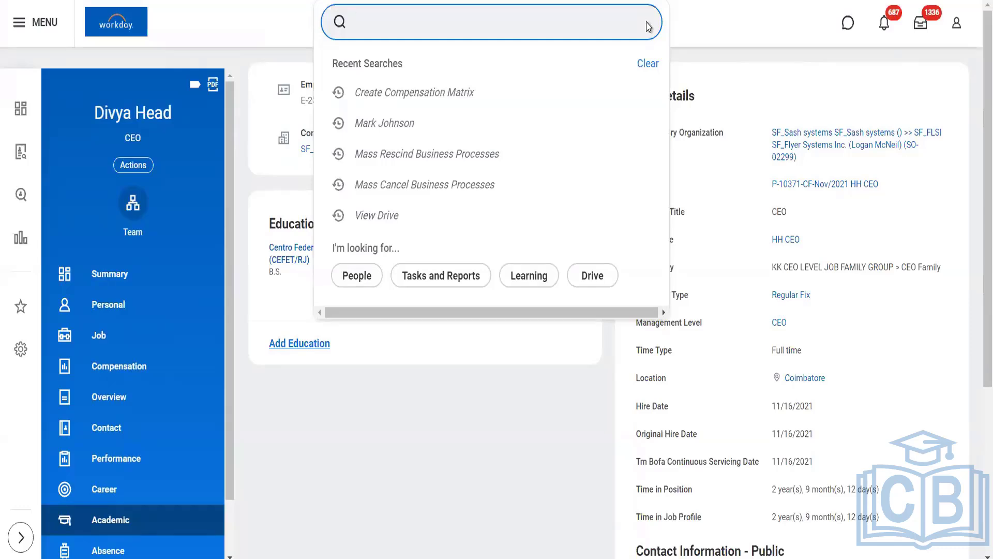
type("view drive")
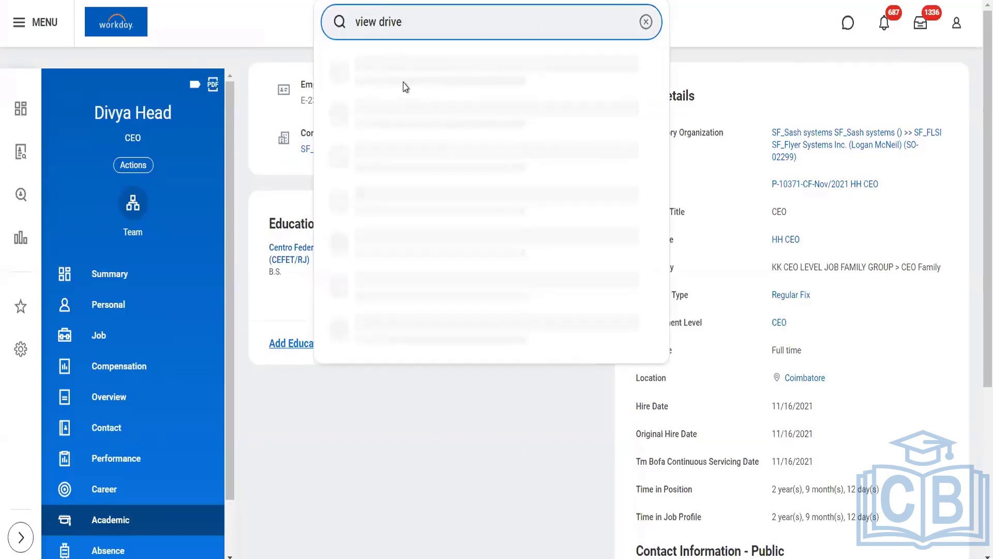
left_click(645, 22)
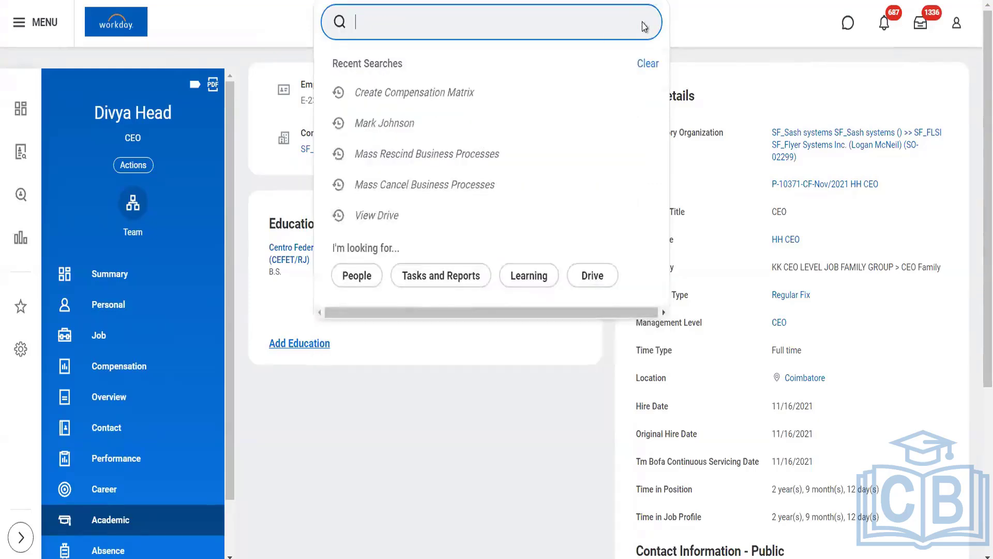
left_click(698, 24)
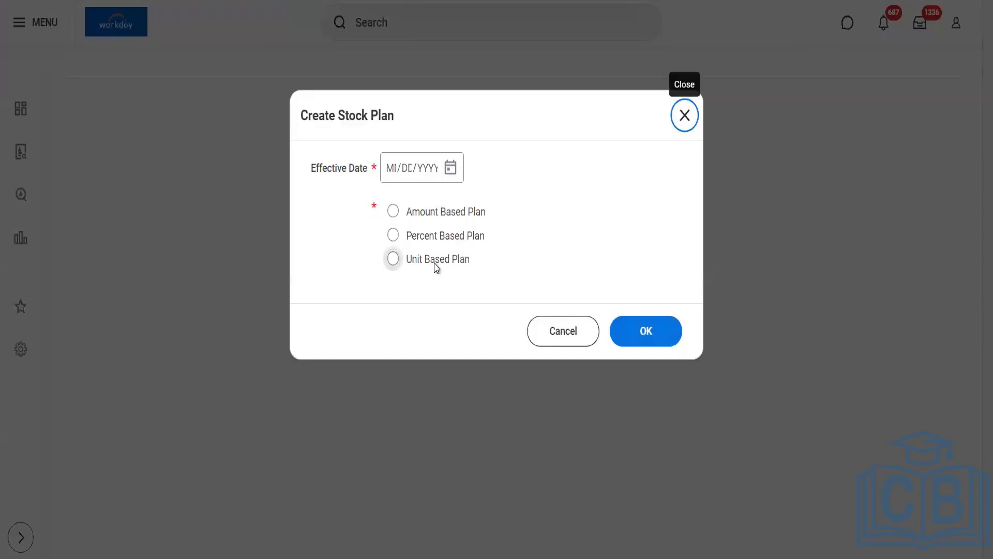
Open the Create Stock Plan form for a Percent Based Plan effective 08/28/2024.
left_click(437, 264)
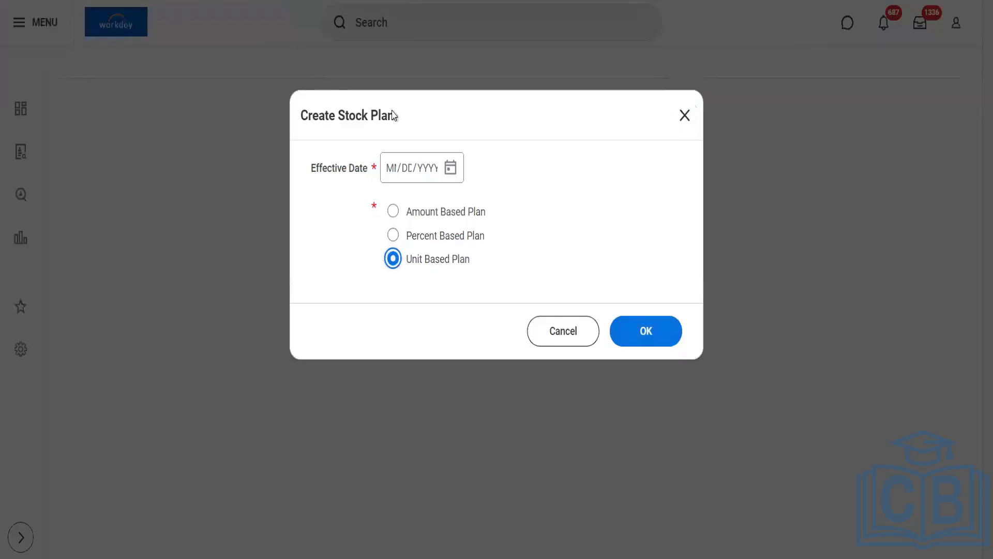
left_click(460, 240)
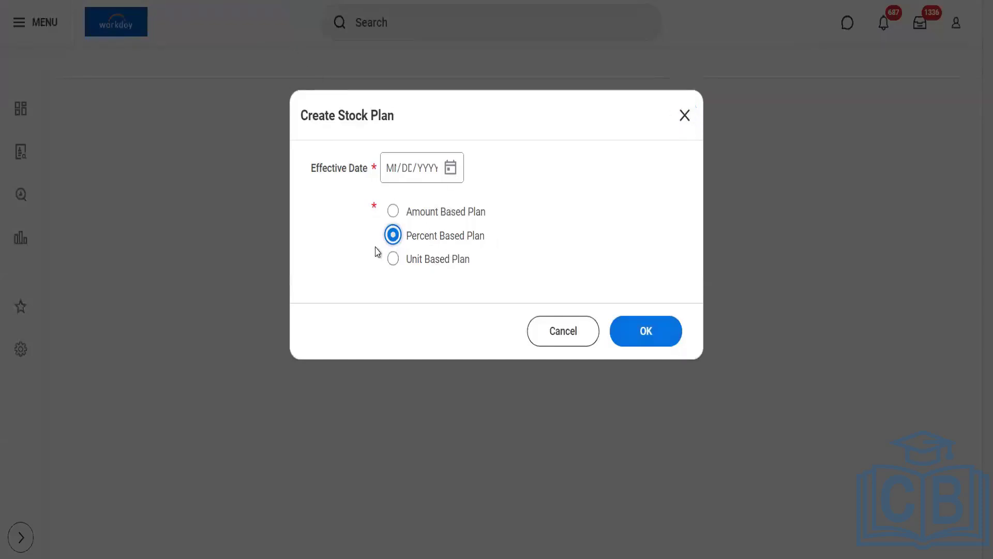
left_click(660, 331)
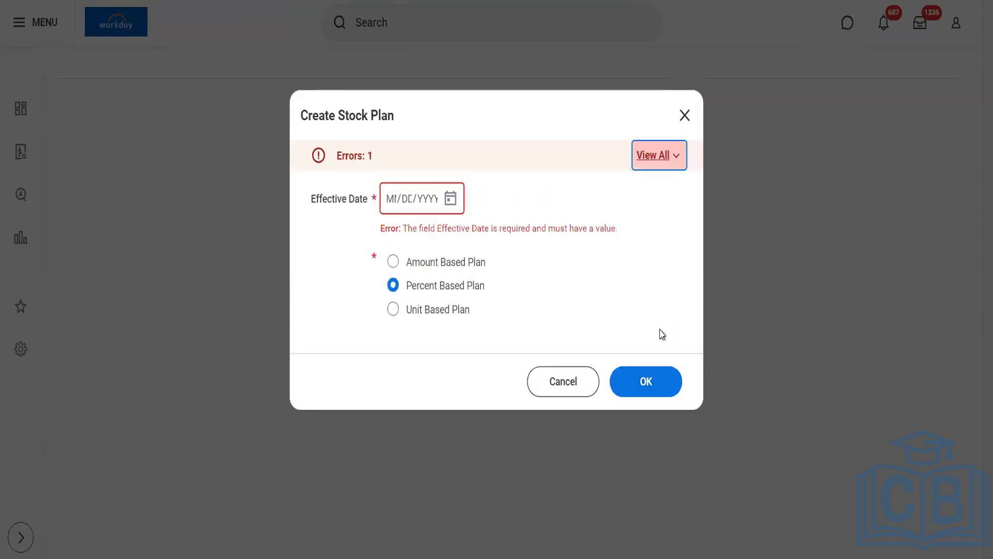
left_click(449, 201)
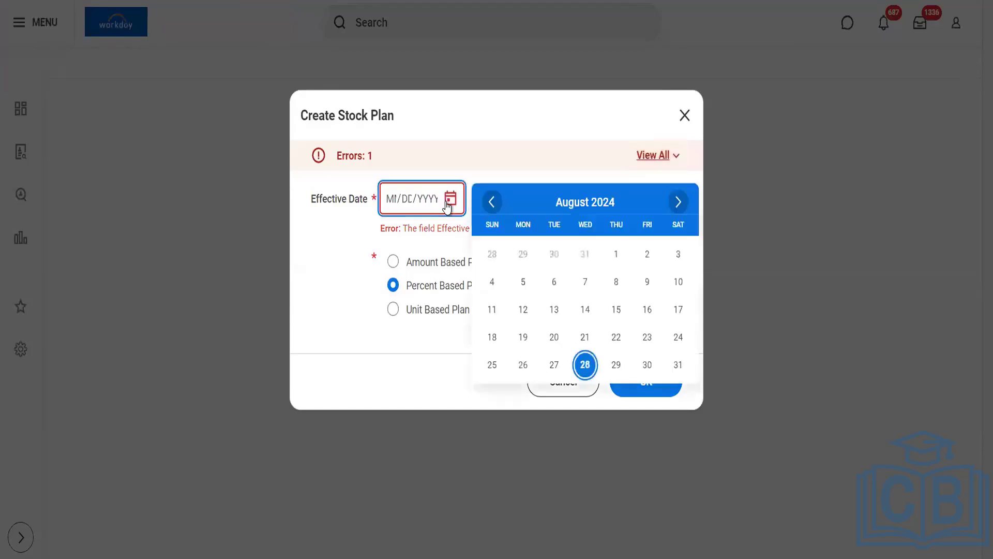
left_click(585, 365)
left_click(656, 329)
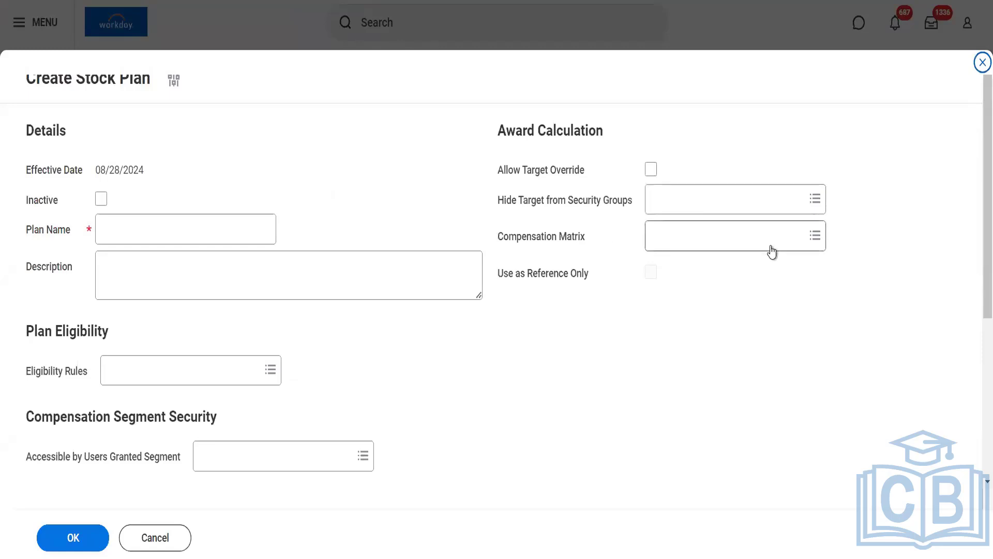
scroll(974, 265, "down", 5)
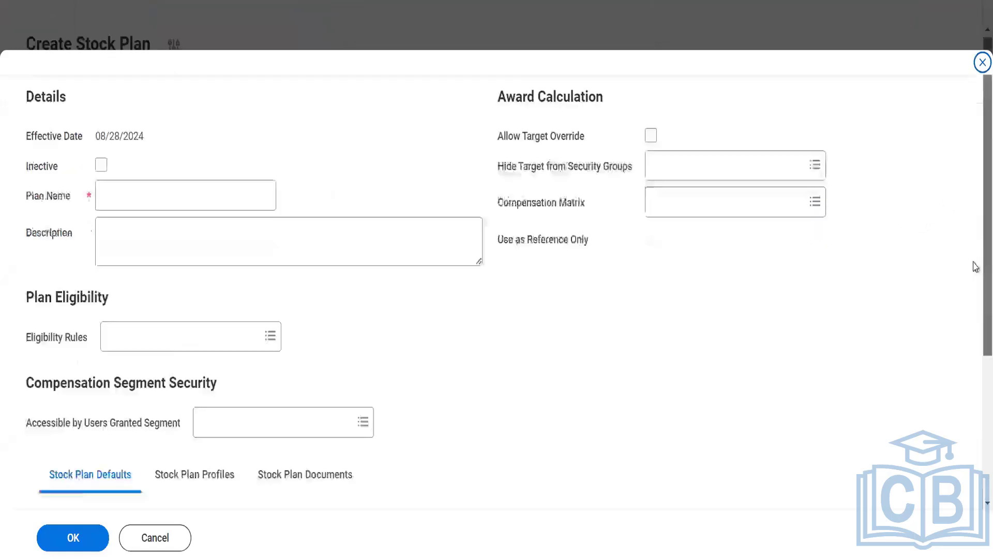